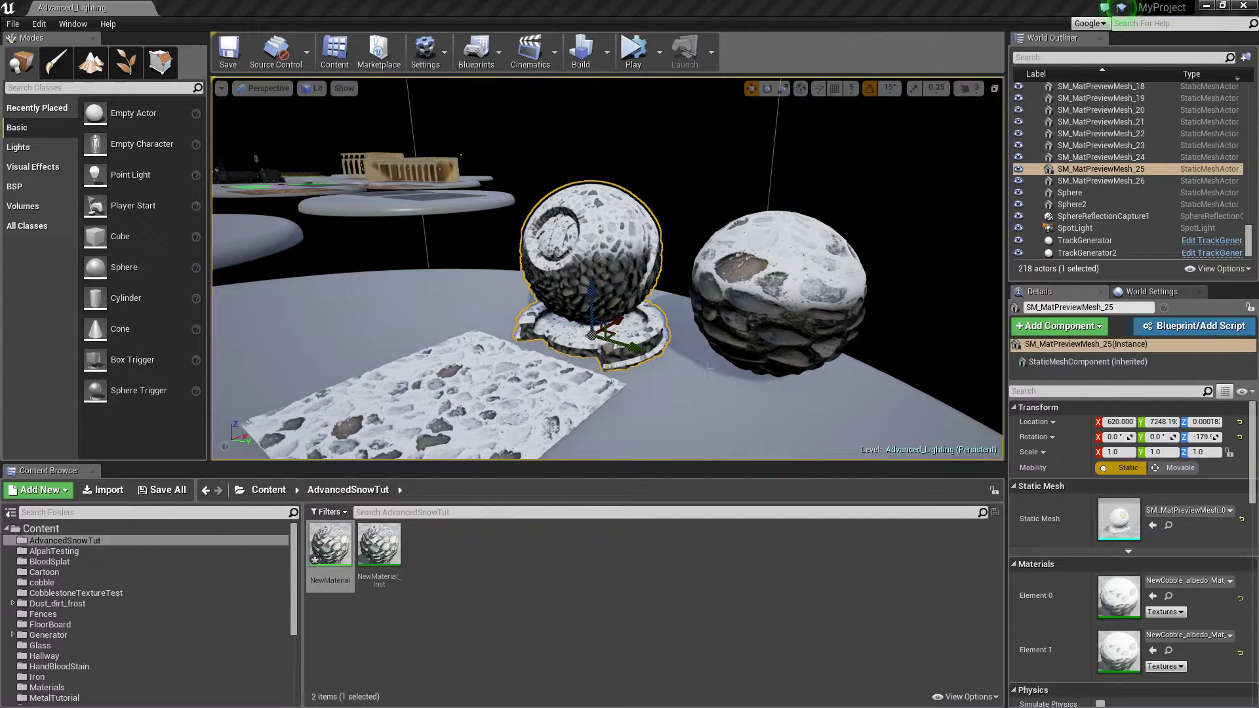
# Examine the cobblestone material on the preview mesh, sphere and plane in the level viewport.
pyautogui.press('w')
pyautogui.moveTo(708, 371); pyautogui.dragTo(614, 300, button='right')
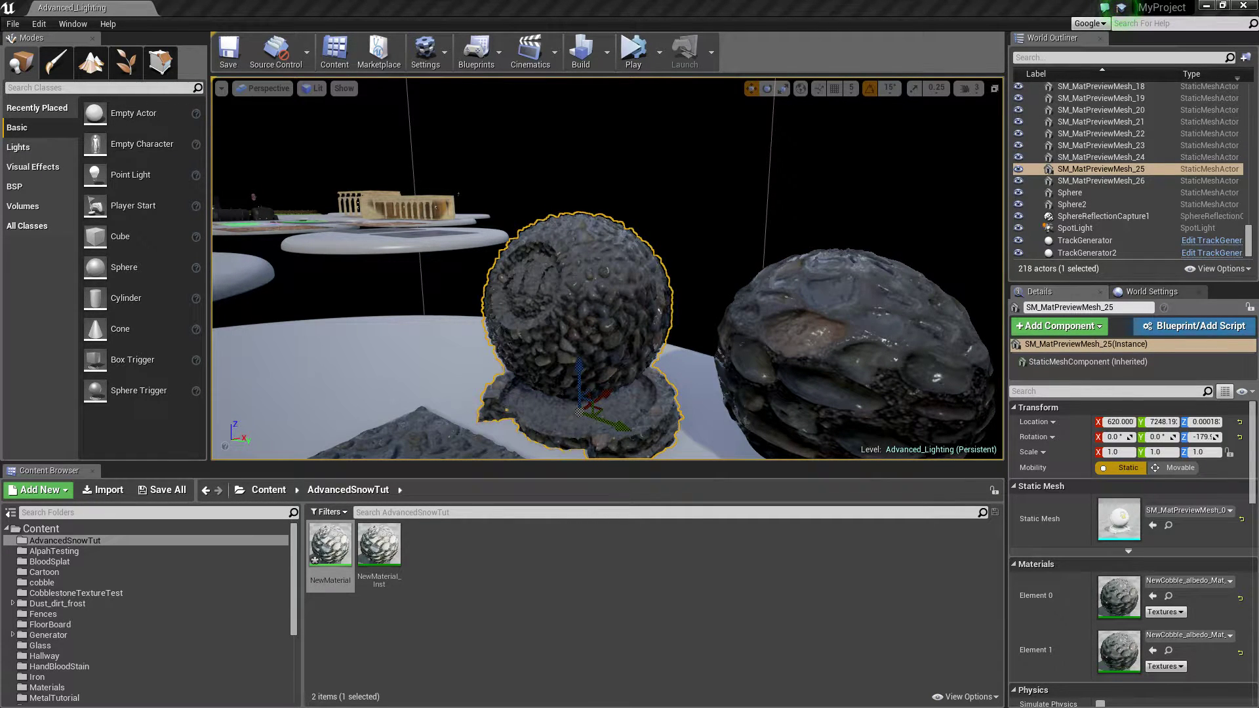
pyautogui.moveTo(599, 263); pyautogui.dragTo(618, 279, button='right')
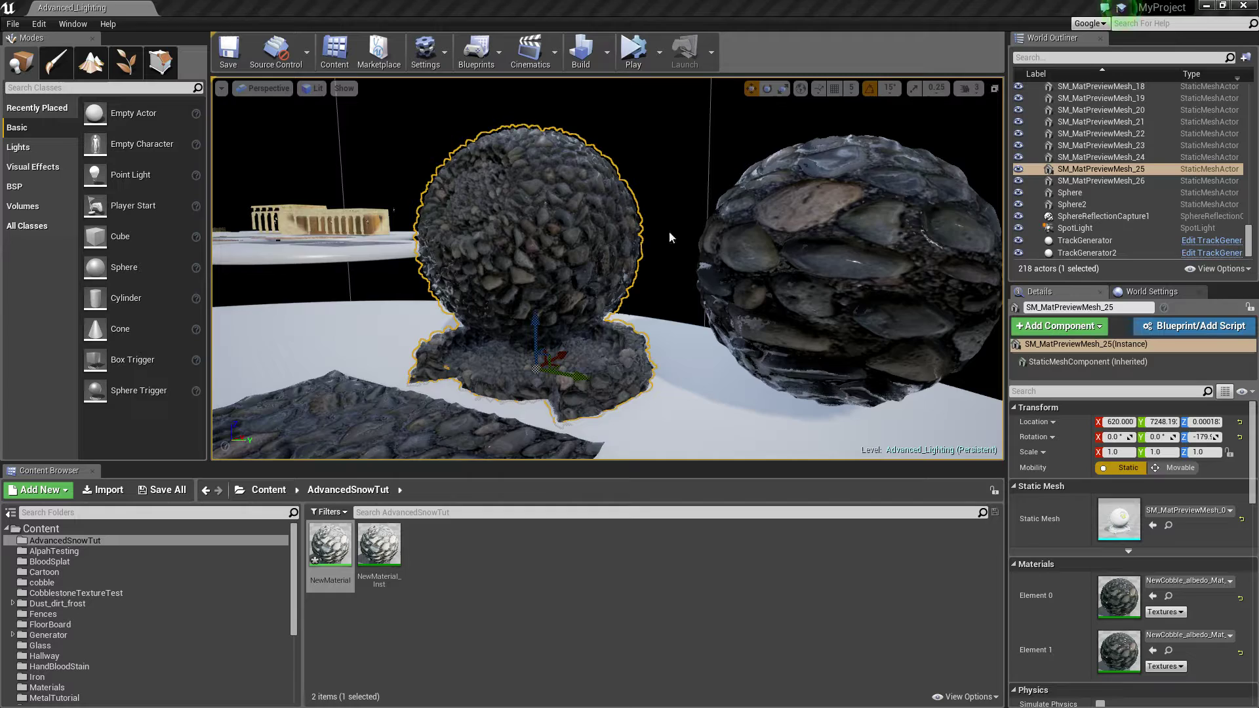
pyautogui.moveTo(672, 237); pyautogui.dragTo(699, 241, button='right')
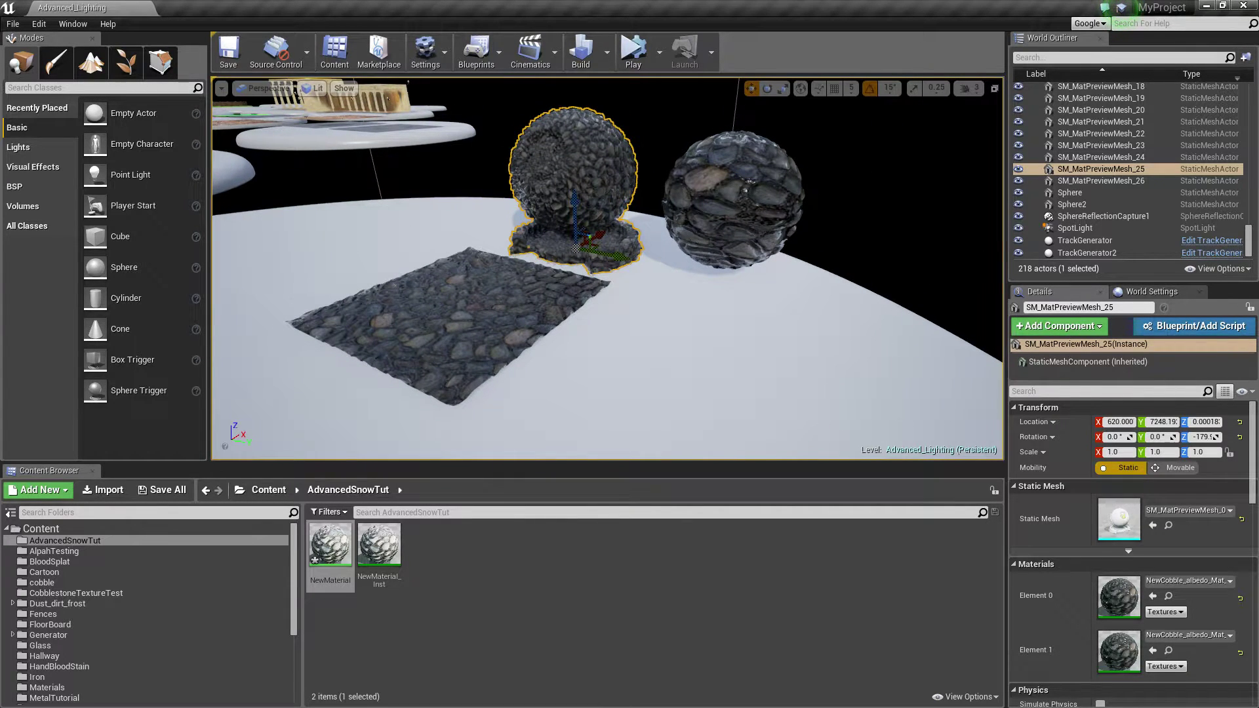
pyautogui.moveTo(697, 235); pyautogui.dragTo(525, 279, button='right')
pyautogui.press('w')
pyautogui.click(583, 253)
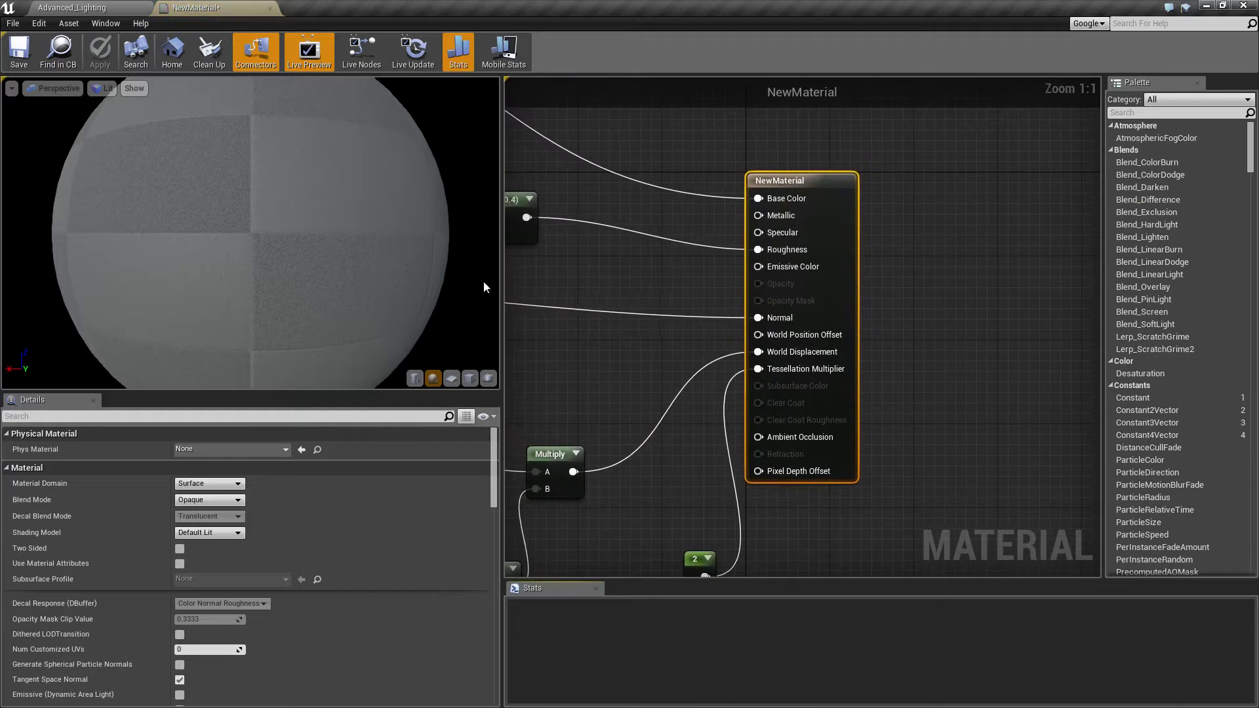
# Reposition the color, roughness and normal texture samples closer to the material node and select the cobblestone_DISP texture sample.
pyautogui.moveTo(482, 280); pyautogui.dragTo(917, 329, button='right')
pyautogui.moveTo(825, 270); pyautogui.dragTo(752, 326, button='right')
pyautogui.moveTo(590, 182); pyautogui.dragTo(753, 219)
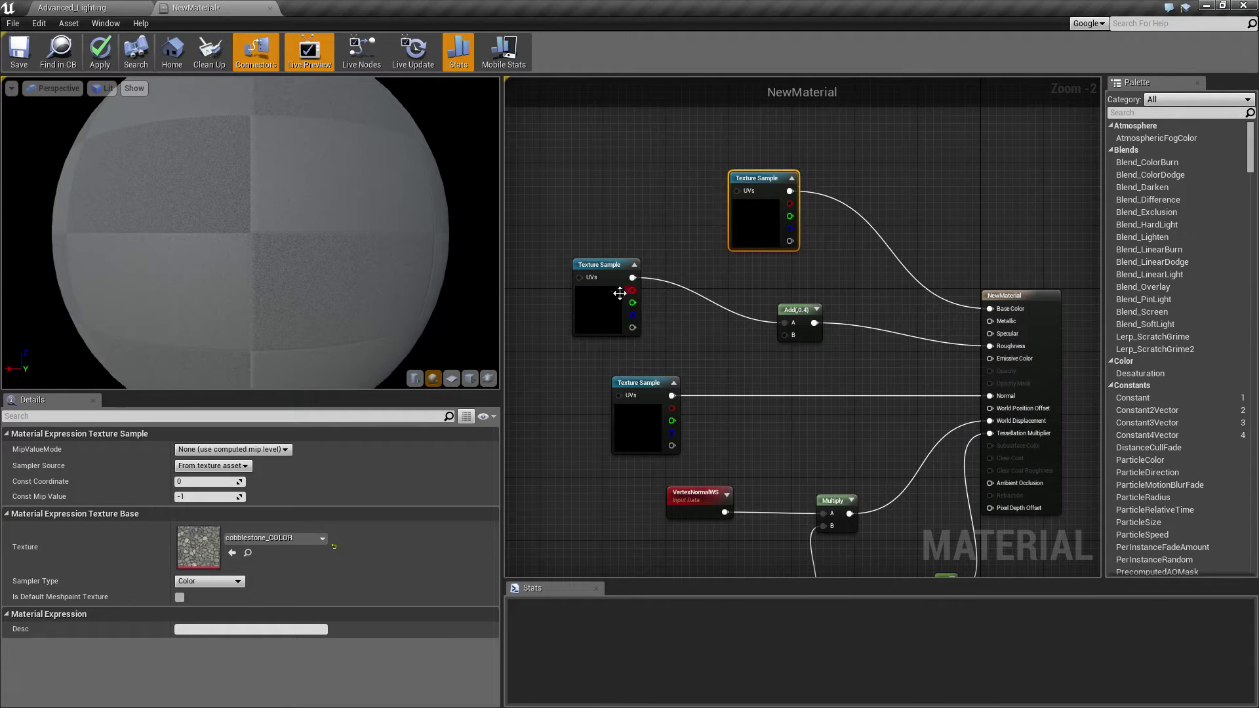
pyautogui.moveTo(621, 292); pyautogui.dragTo(715, 308)
pyautogui.click(796, 311)
pyautogui.moveTo(641, 383); pyautogui.dragTo(711, 383)
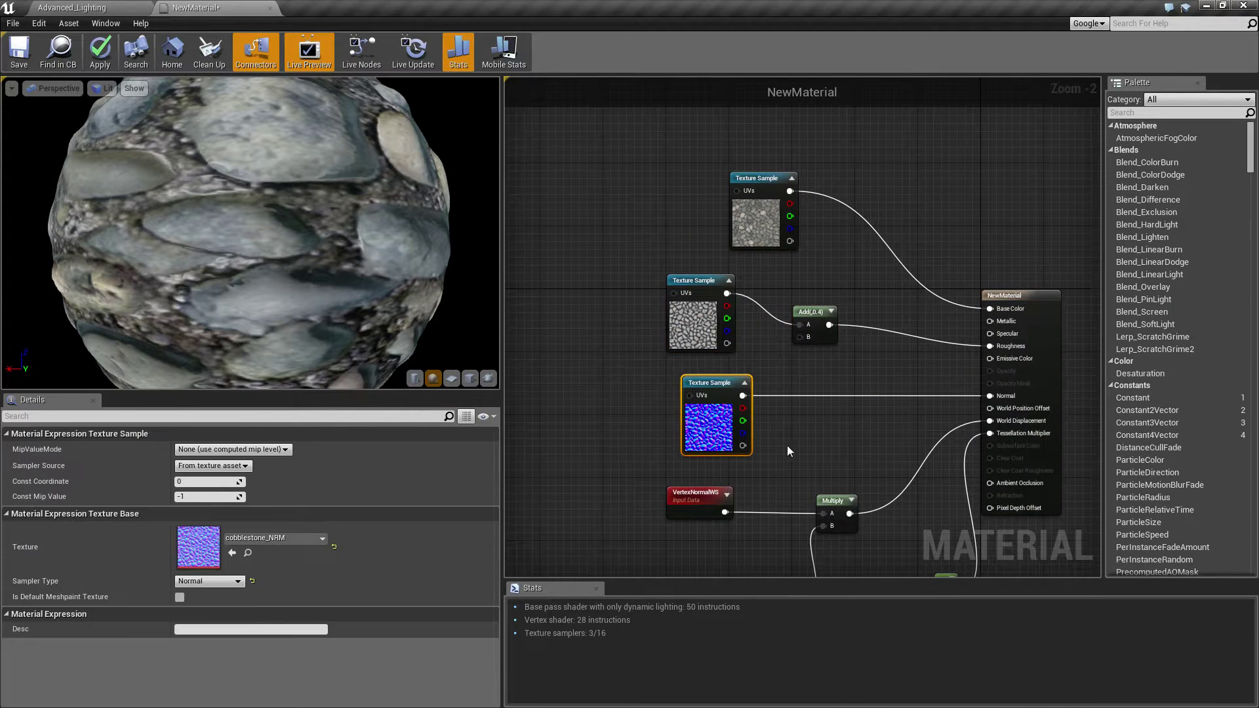
pyautogui.moveTo(688, 498); pyautogui.dragTo(690, 420, button='right')
pyautogui.click(690, 420)
pyautogui.click(671, 521)
pyautogui.moveTo(671, 522); pyautogui.dragTo(655, 450, button='right')
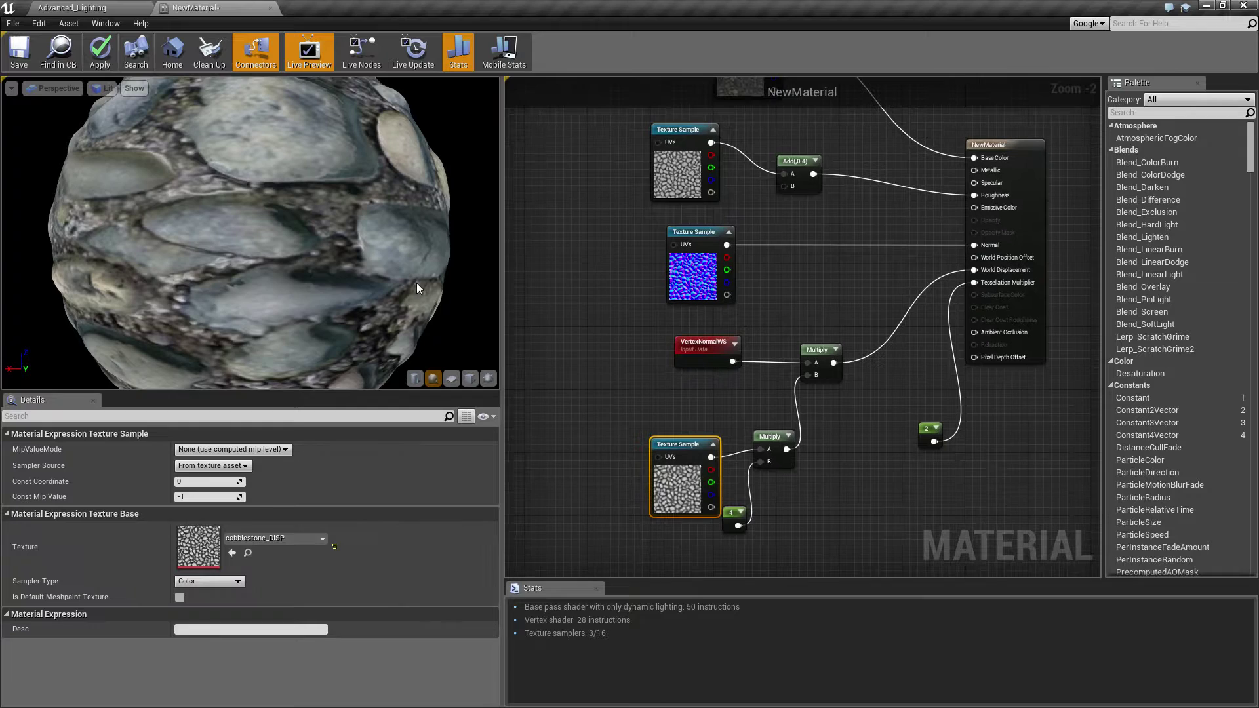
# Switch the material preview from the sphere to a plane mesh.
pyautogui.moveTo(416, 282); pyautogui.dragTo(355, 236)
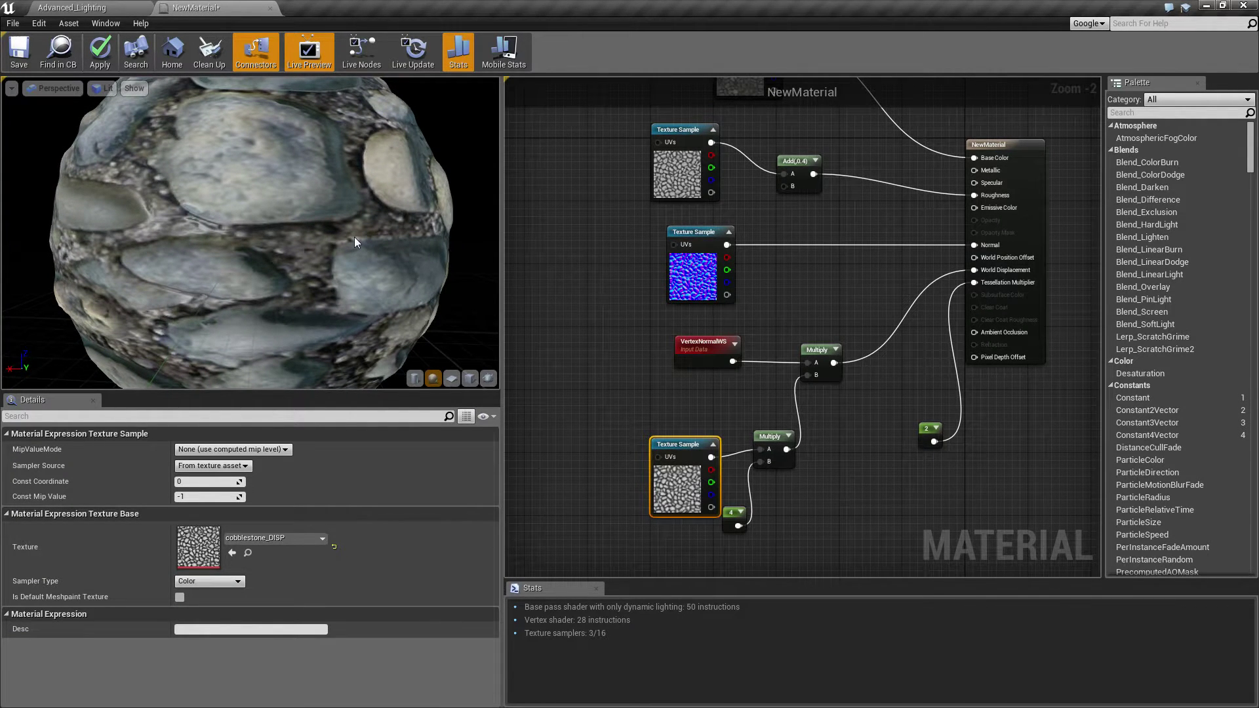
pyautogui.click(451, 378)
pyautogui.moveTo(206, 203); pyautogui.dragTo(206, 192, button='right')
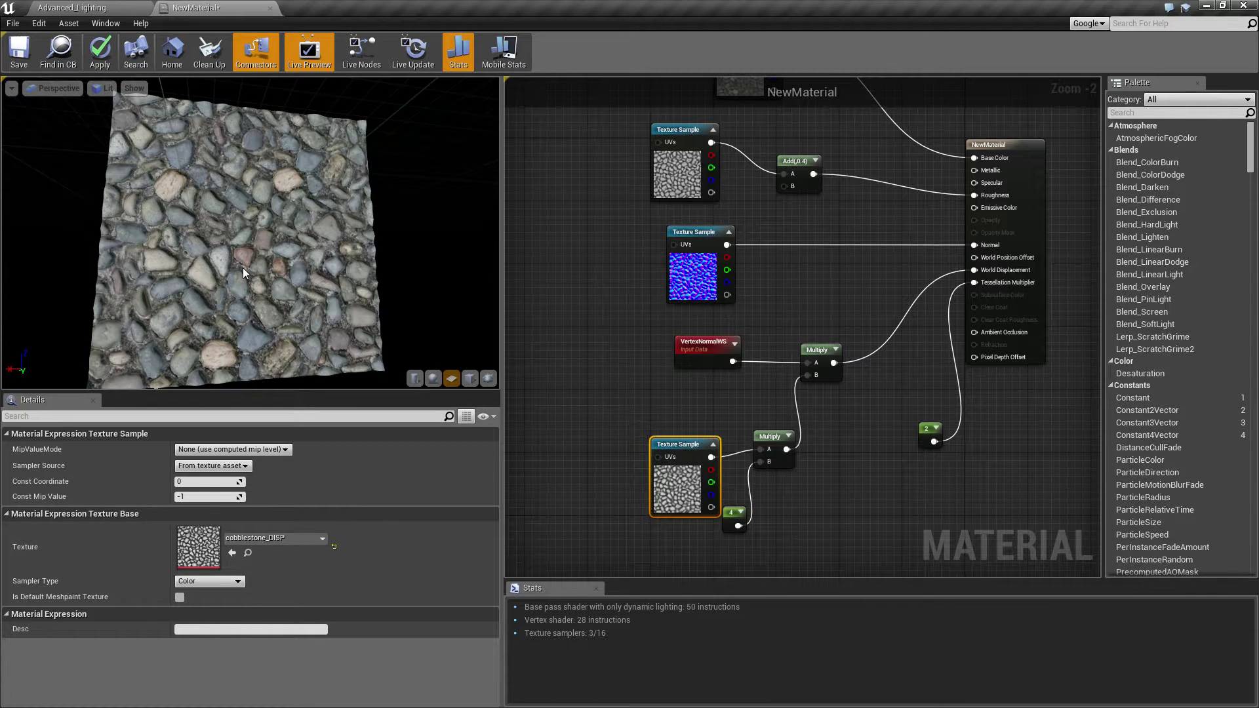
# Open the cobblestone_COLOR texture from the base color sample for inspection and close it again.
pyautogui.moveTo(836, 209); pyautogui.dragTo(891, 272, button='right')
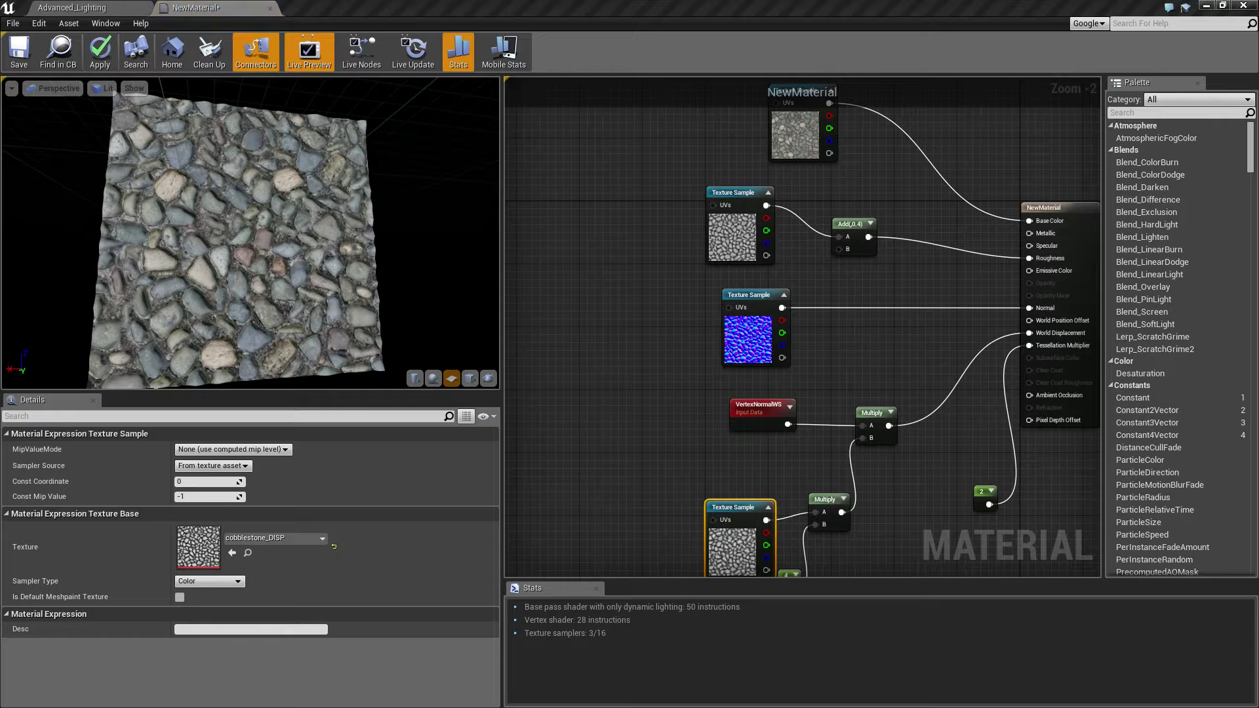
pyautogui.moveTo(565, 190); pyautogui.dragTo(631, 268, button='right')
pyautogui.scroll(-1, 743, 219)
pyautogui.click(837, 221)
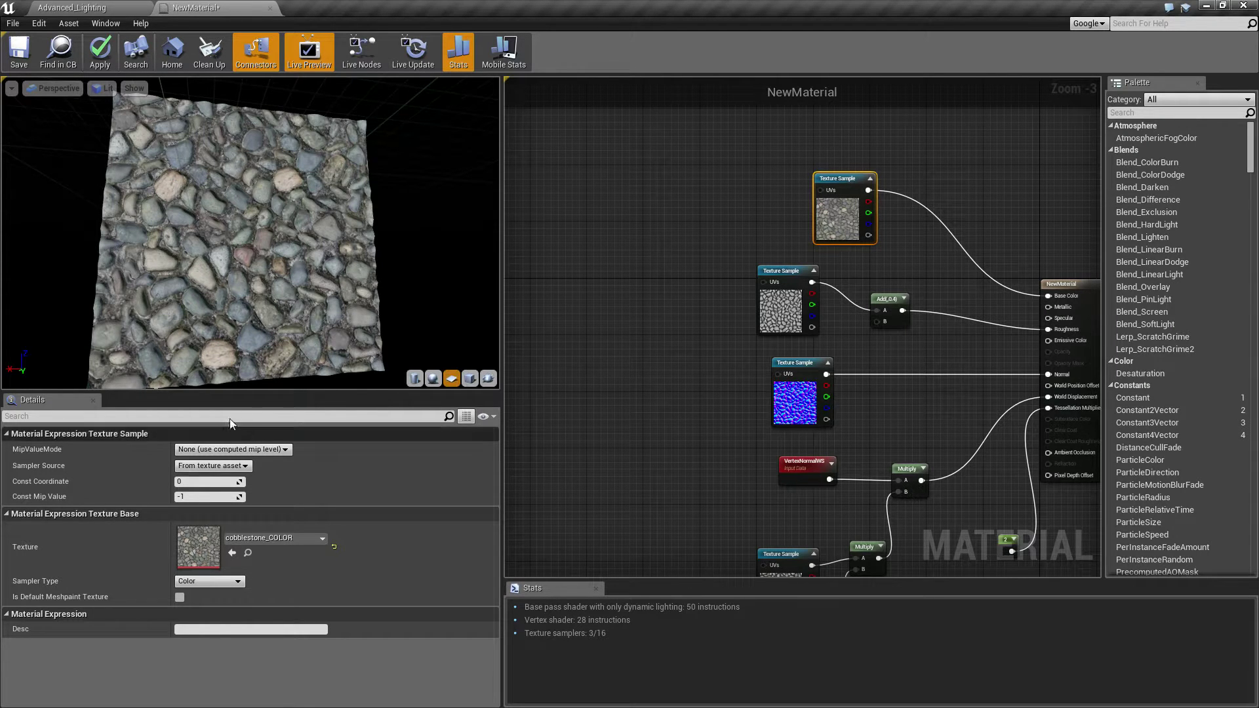
pyautogui.doubleClick(199, 551)
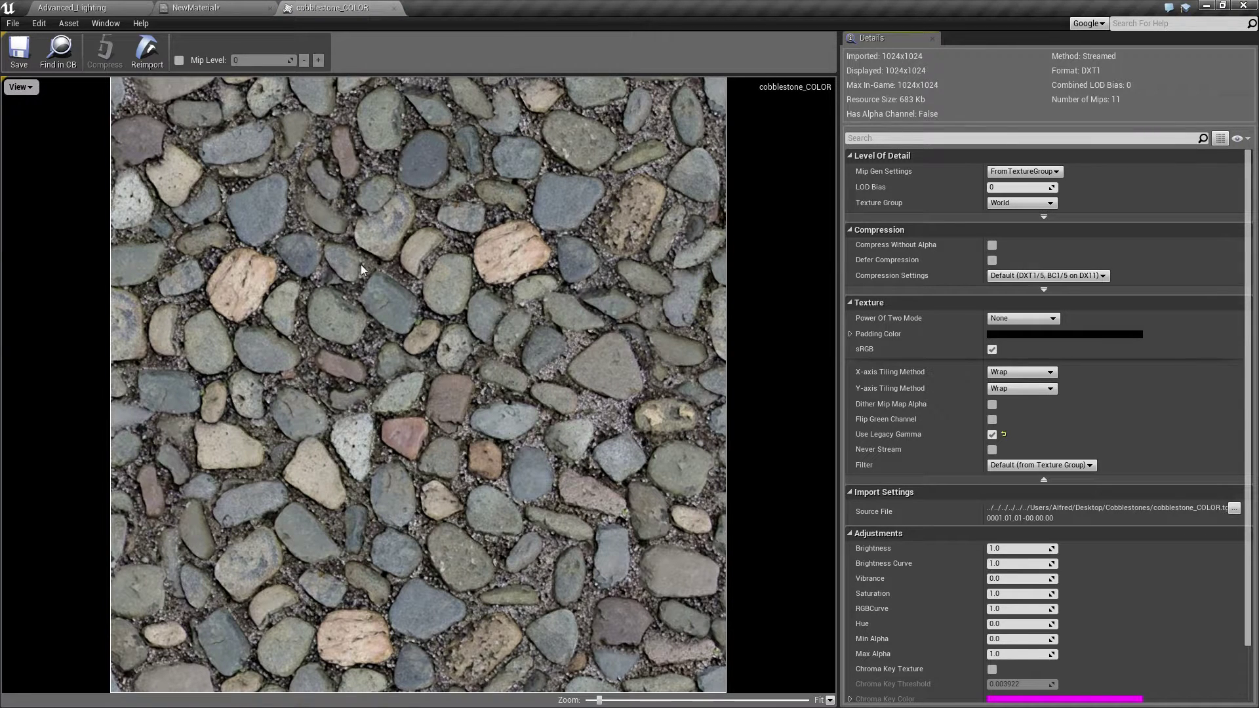
pyautogui.middleClick(351, 7)
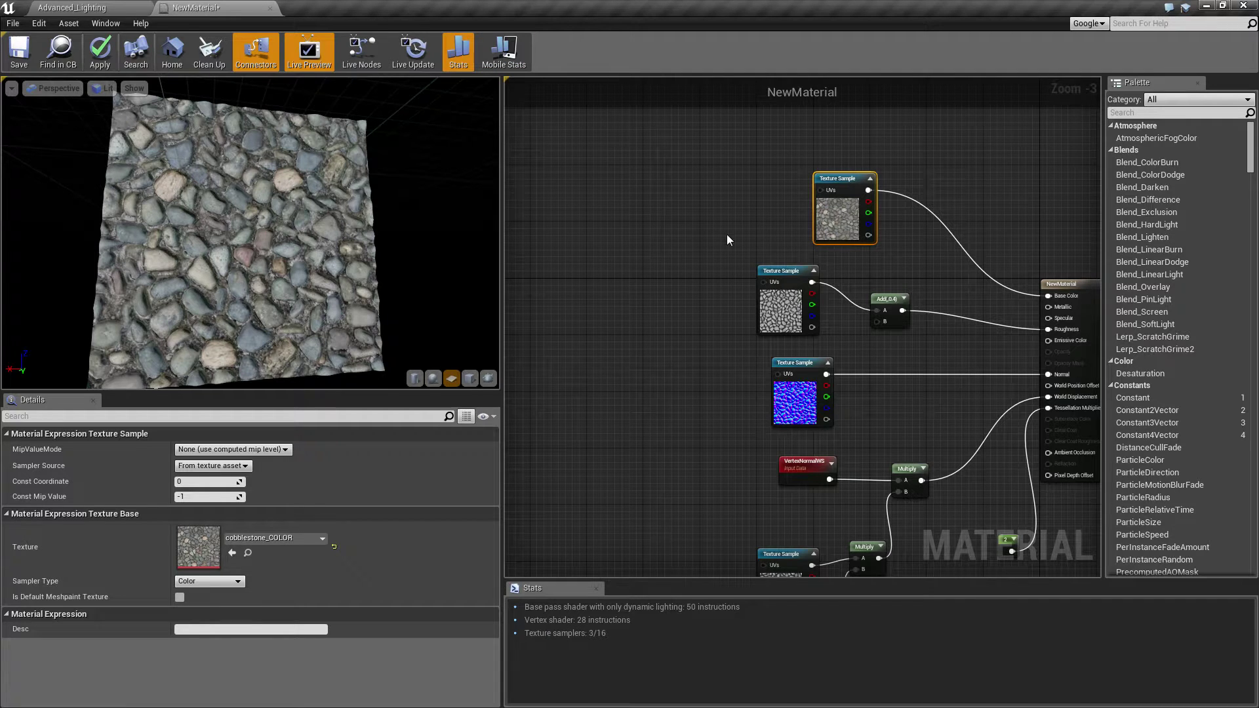
# Duplicate the cobblestone_COLOR texture sample and place the copy in an empty area of the graph.
pyautogui.hotkey('ctrl', 'c')
pyautogui.hotkey('ctrl', 'v')
pyautogui.moveTo(716, 226); pyautogui.dragTo(588, 171)
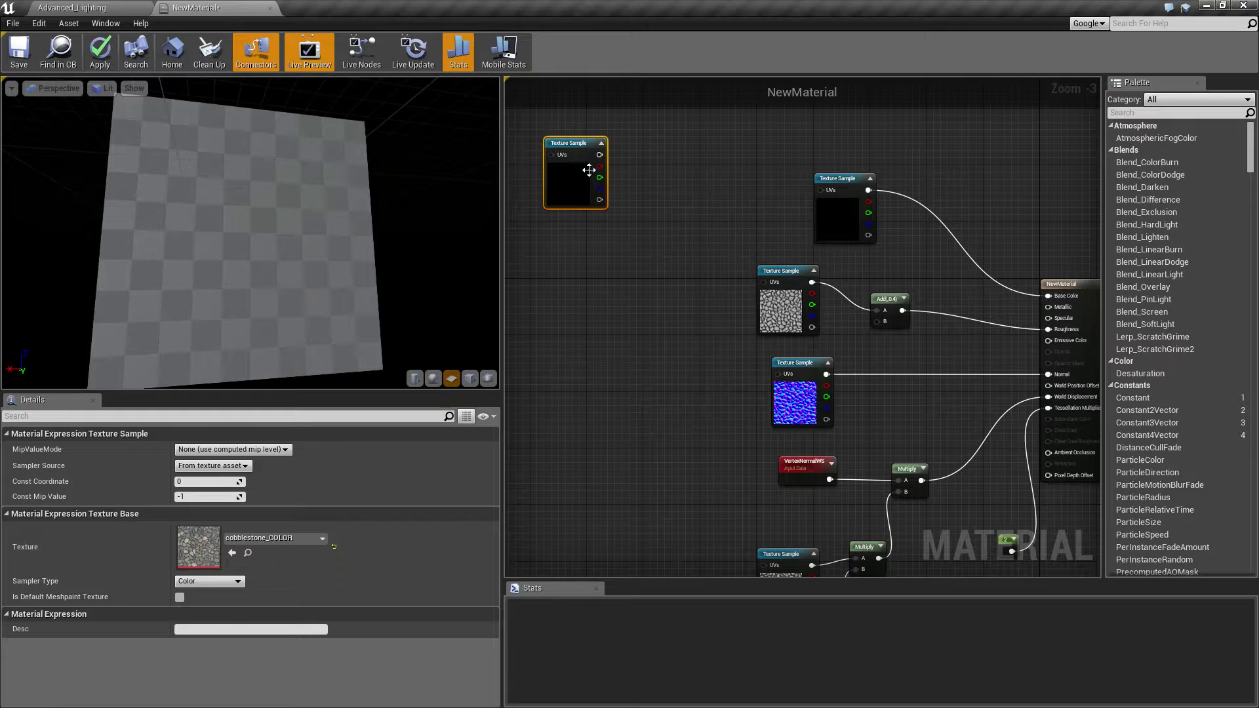
pyautogui.moveTo(615, 196); pyautogui.dragTo(887, 313, button='right')
pyautogui.moveTo(869, 265); pyautogui.dragTo(672, 242)
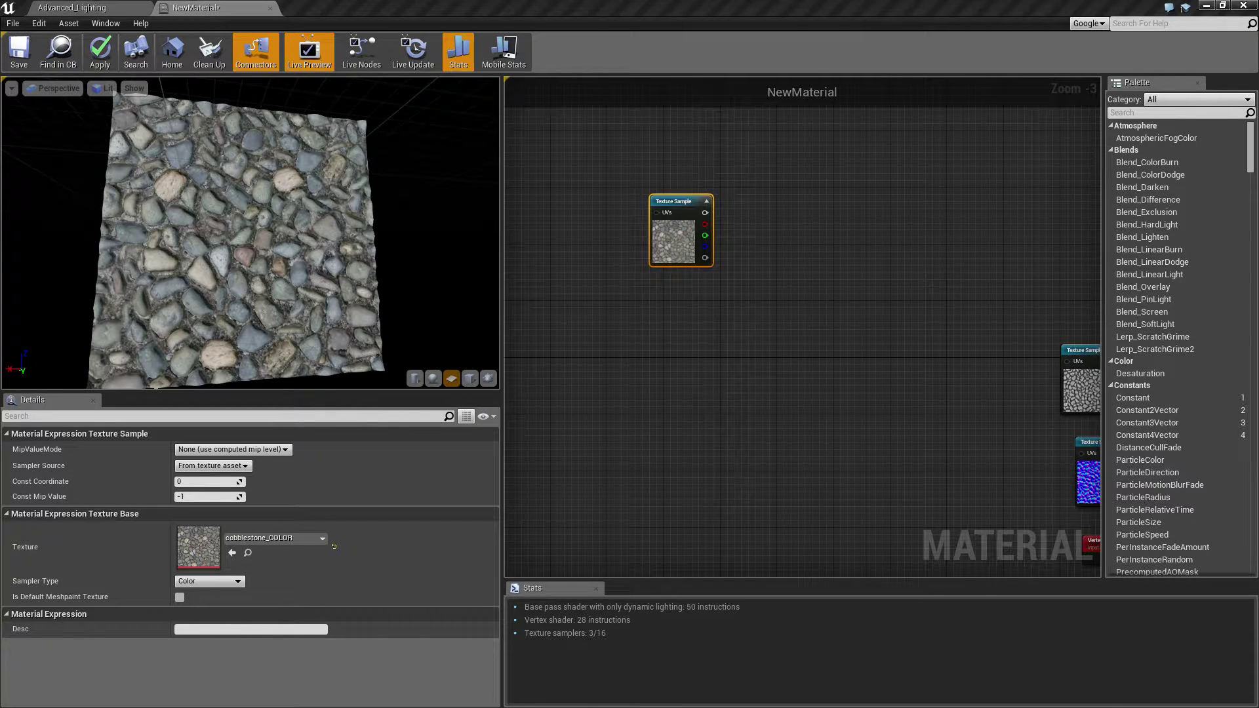
# Add a CheapContrast function node and connect the duplicated texture sample to its In input.
pyautogui.click(1150, 113)
pyautogui.write('contrast')
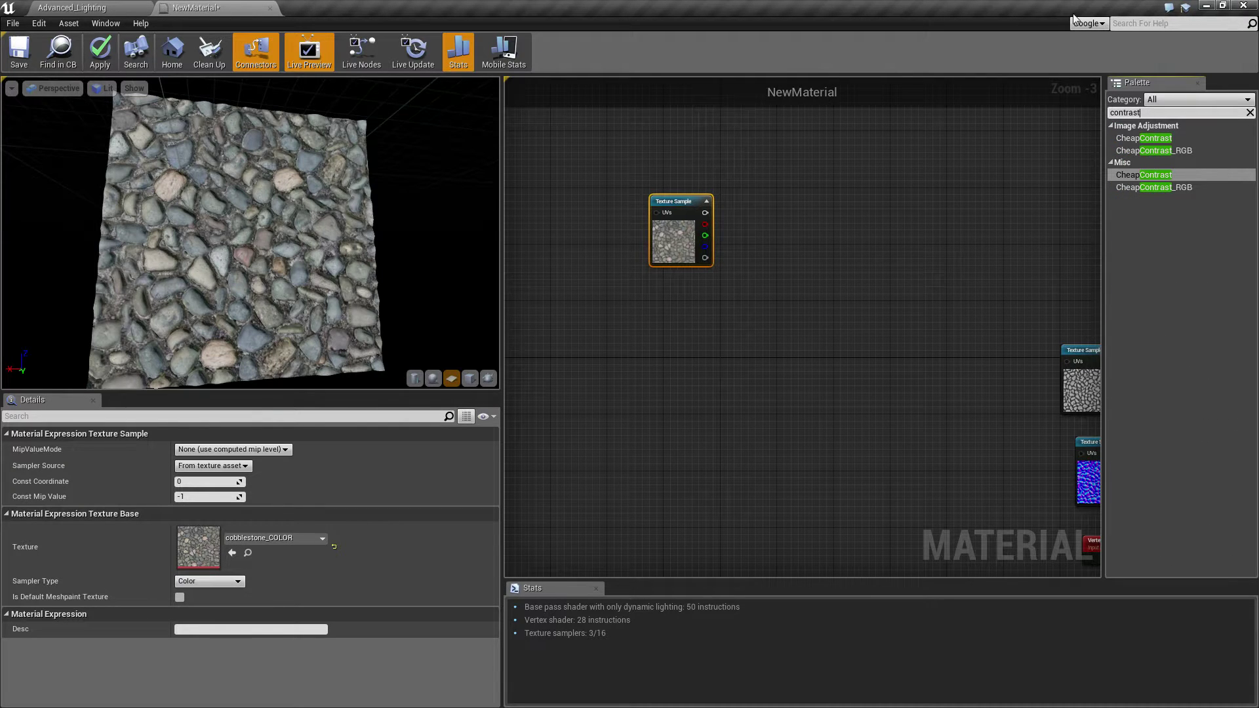
pyautogui.moveTo(1144, 138); pyautogui.dragTo(774, 234)
pyautogui.moveTo(692, 205); pyautogui.dragTo(614, 205)
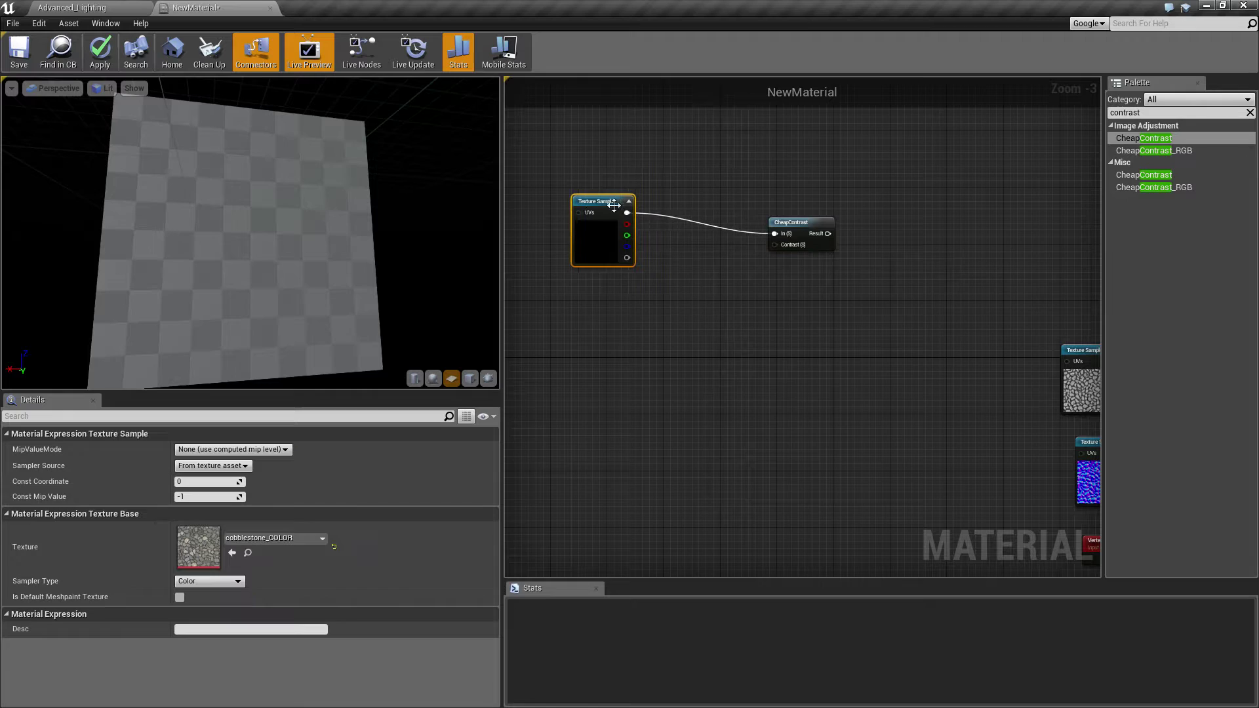
# Align the CheapContrast node with the texture sample and start previewing its output on the plane.
pyautogui.moveTo(802, 226); pyautogui.dragTo(804, 211)
pyautogui.rightClick(804, 211)
pyautogui.click(822, 220)
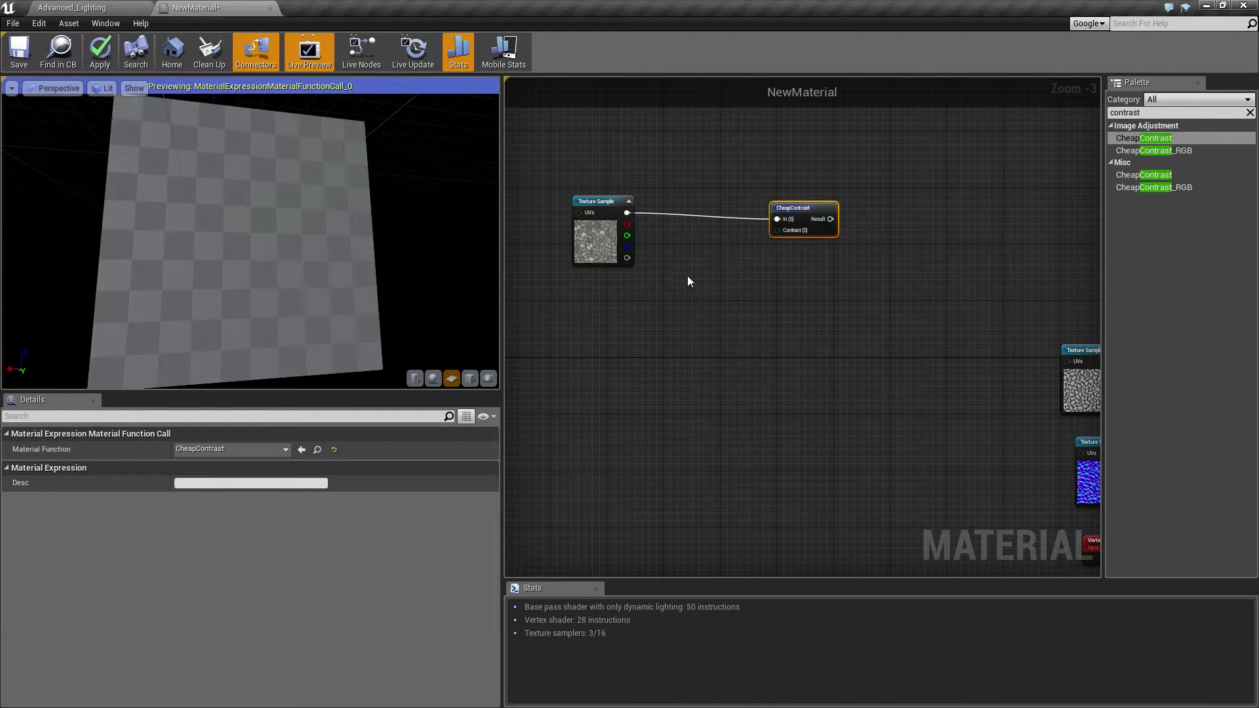
pyautogui.click(701, 316)
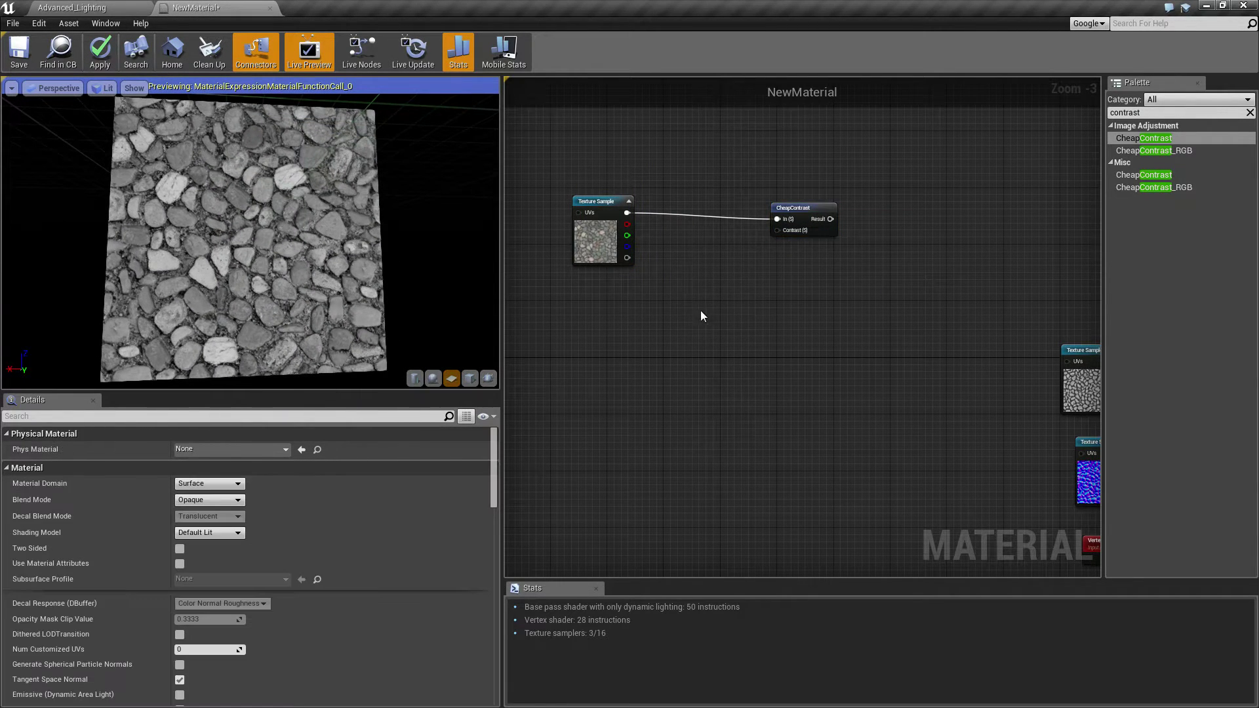
# Connect a new constant to CheapContrast's Contrast input, set it to -0.2 and inspect the result on the preview plane.
pyautogui.click(699, 286)
pyautogui.moveTo(711, 300); pyautogui.dragTo(779, 244)
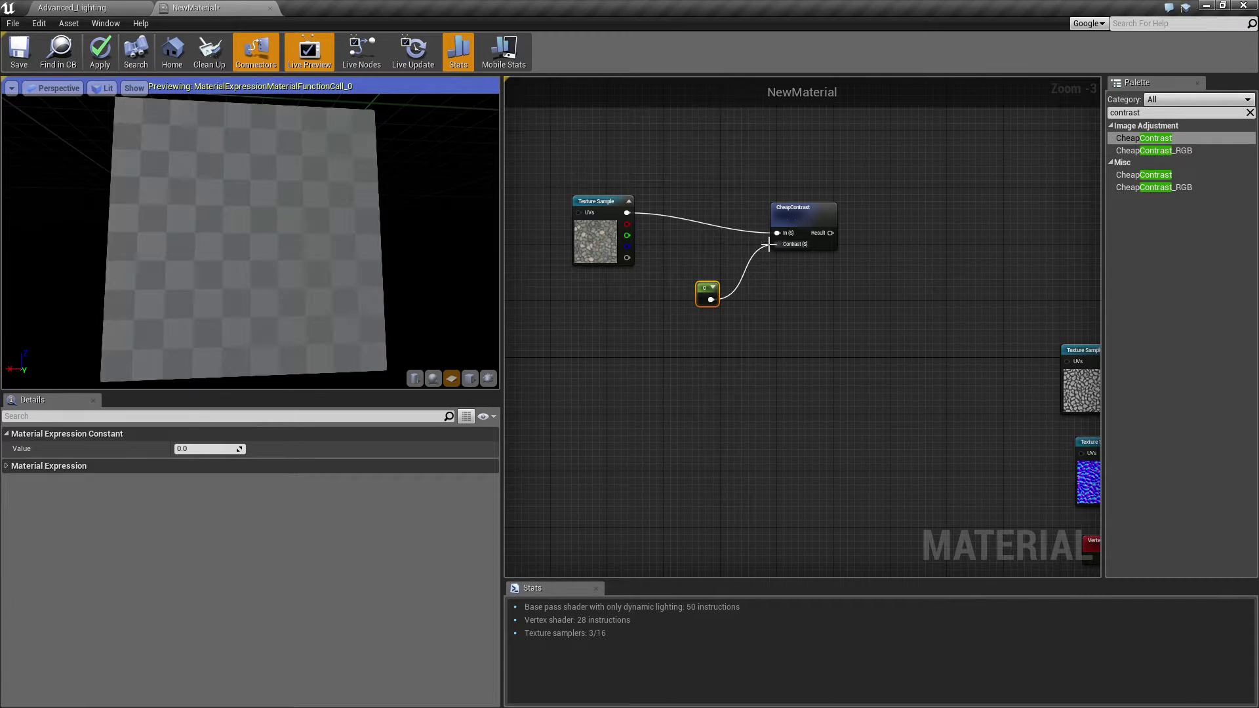
pyautogui.click(209, 449)
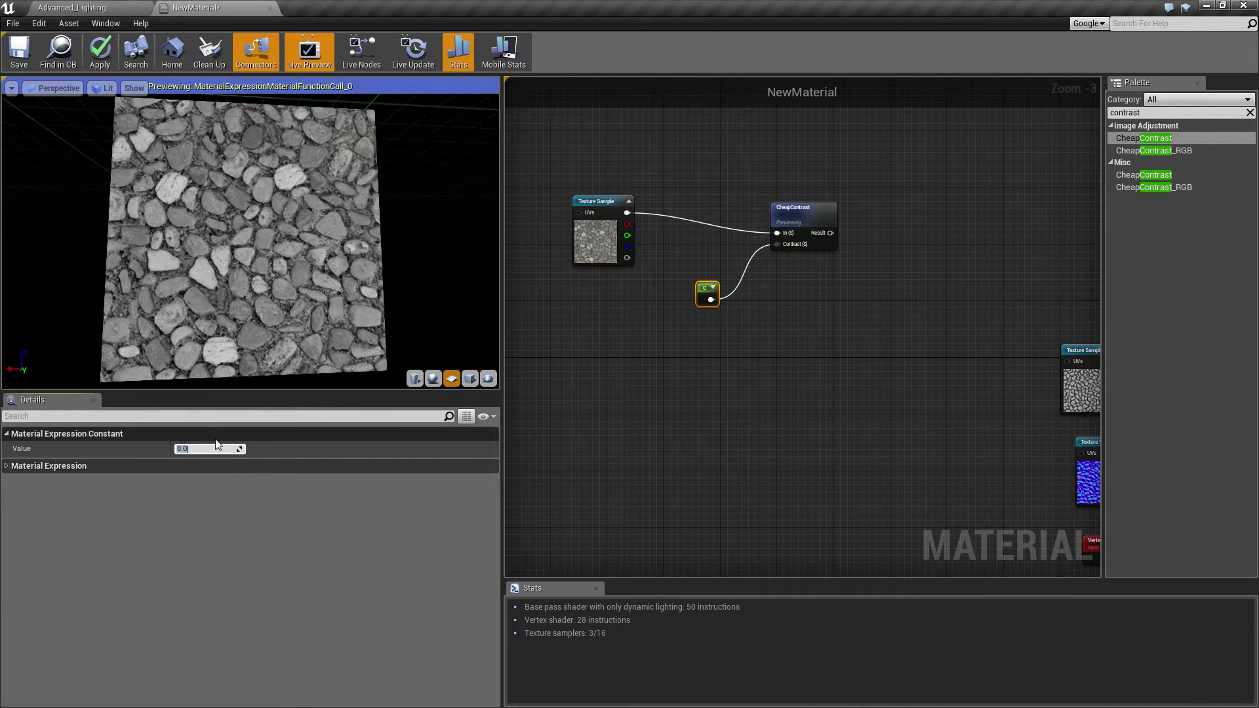
pyautogui.write('-0')
pyautogui.write('.2')
pyautogui.press('Return')
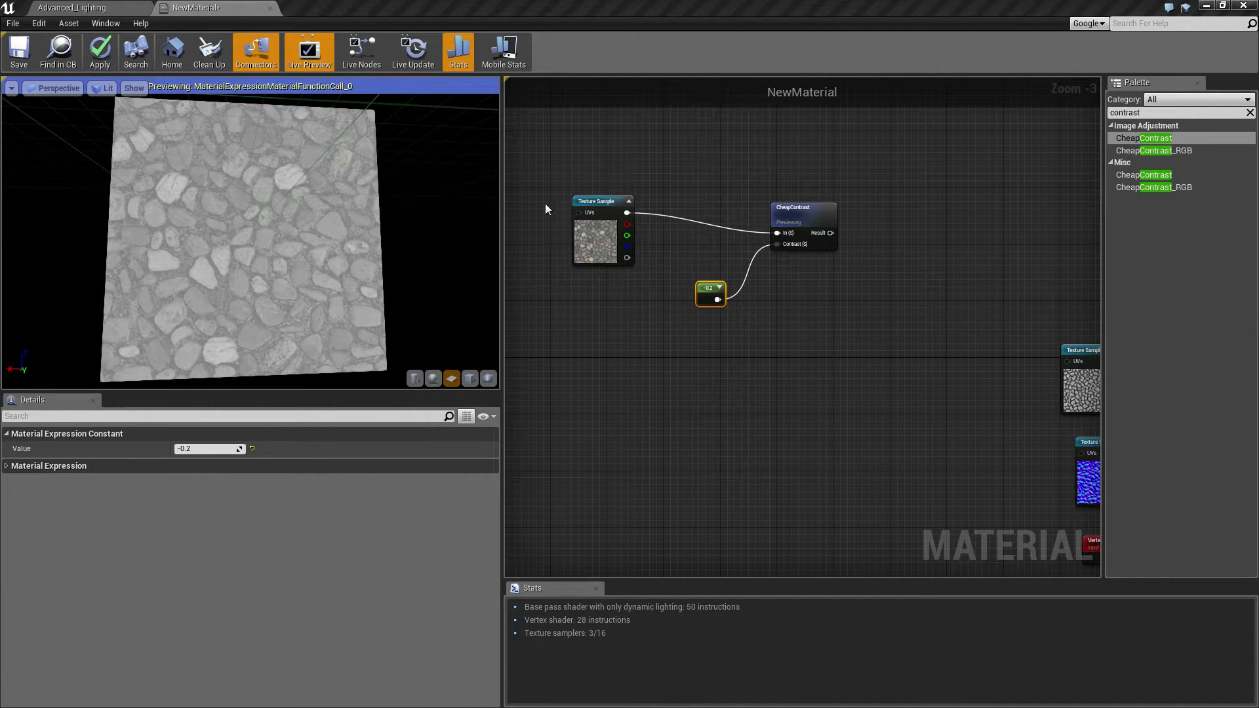
pyautogui.moveTo(344, 222)
pyautogui.mouseDown()
pyautogui.moveTo(334, 200)
pyautogui.moveTo(344, 222)
pyautogui.mouseUp()
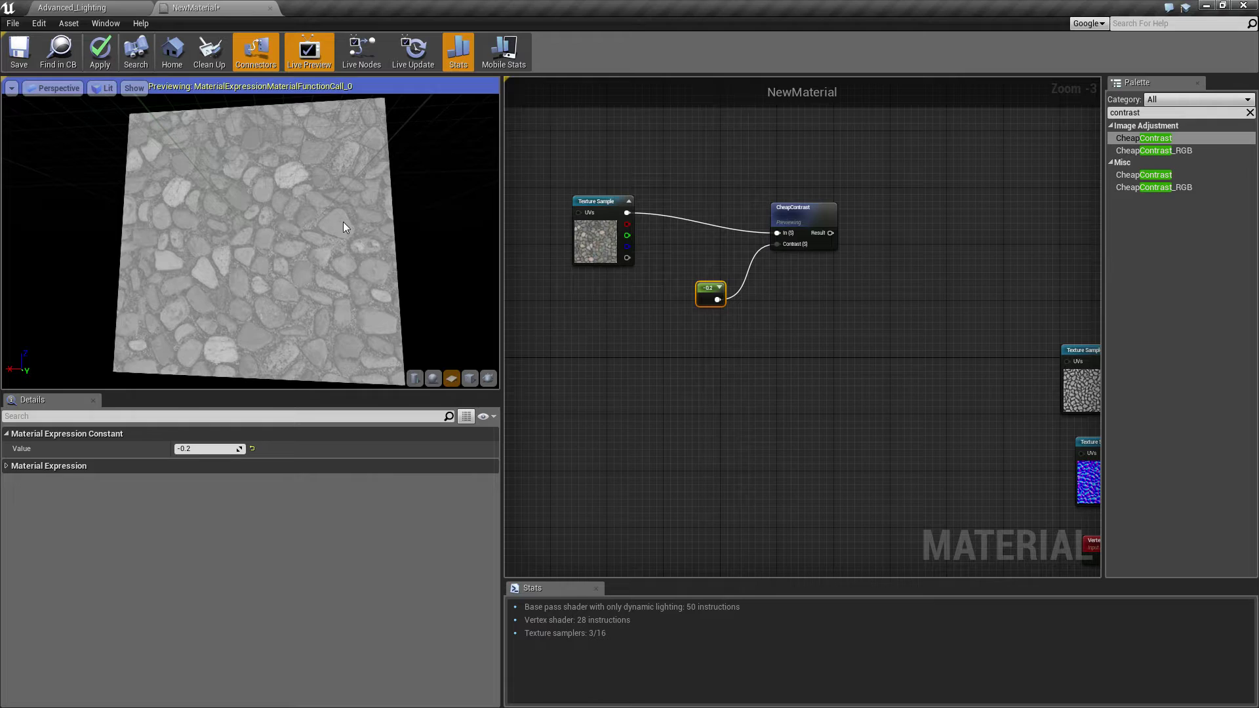
pyautogui.moveTo(324, 235); pyautogui.dragTo(355, 235)
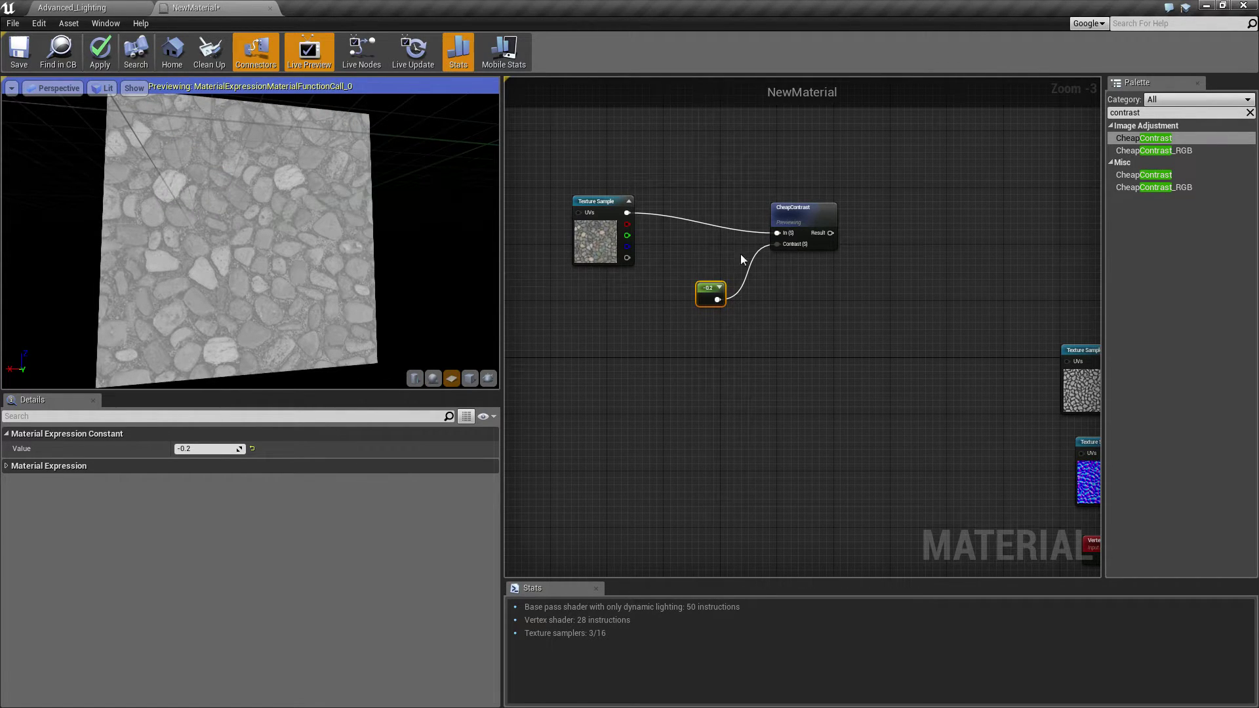
# Stop previewing the CheapContrast node and connect its result to input A of a new Add node.
pyautogui.rightClick(822, 218)
pyautogui.click(865, 222)
pyautogui.moveTo(895, 251); pyautogui.dragTo(884, 247, button='right')
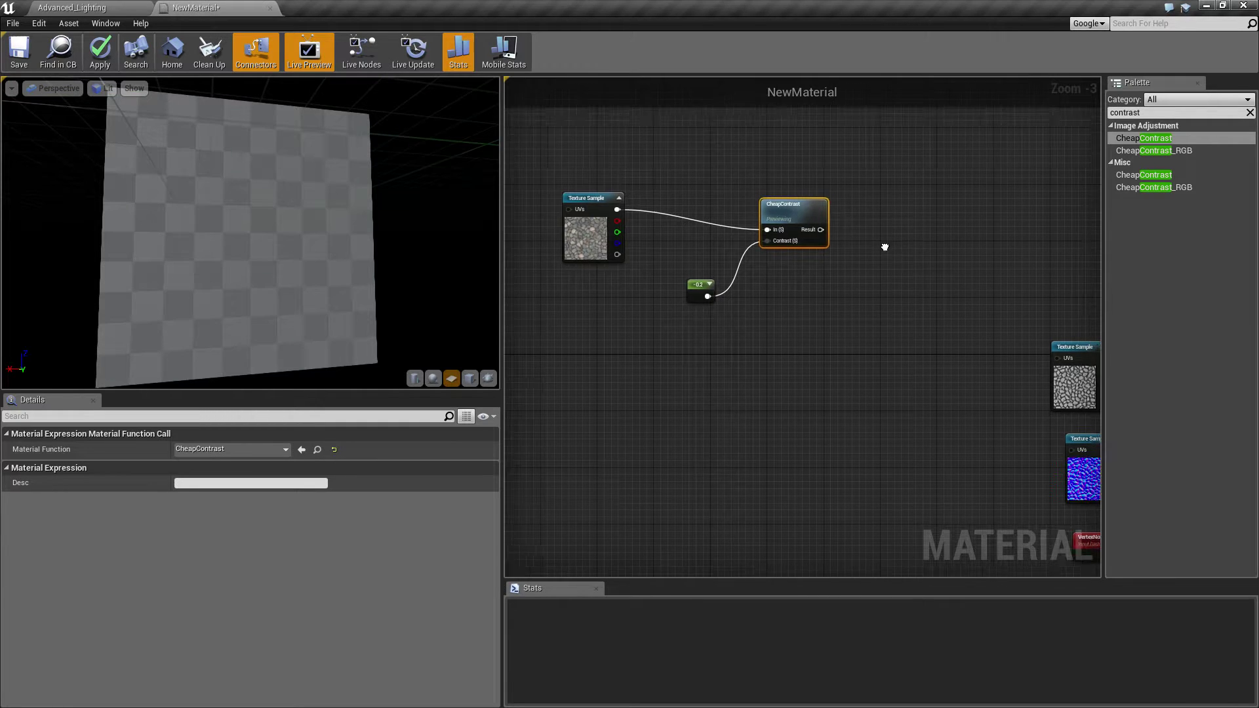
pyautogui.click(909, 301)
pyautogui.moveTo(811, 214); pyautogui.dragTo(897, 264)
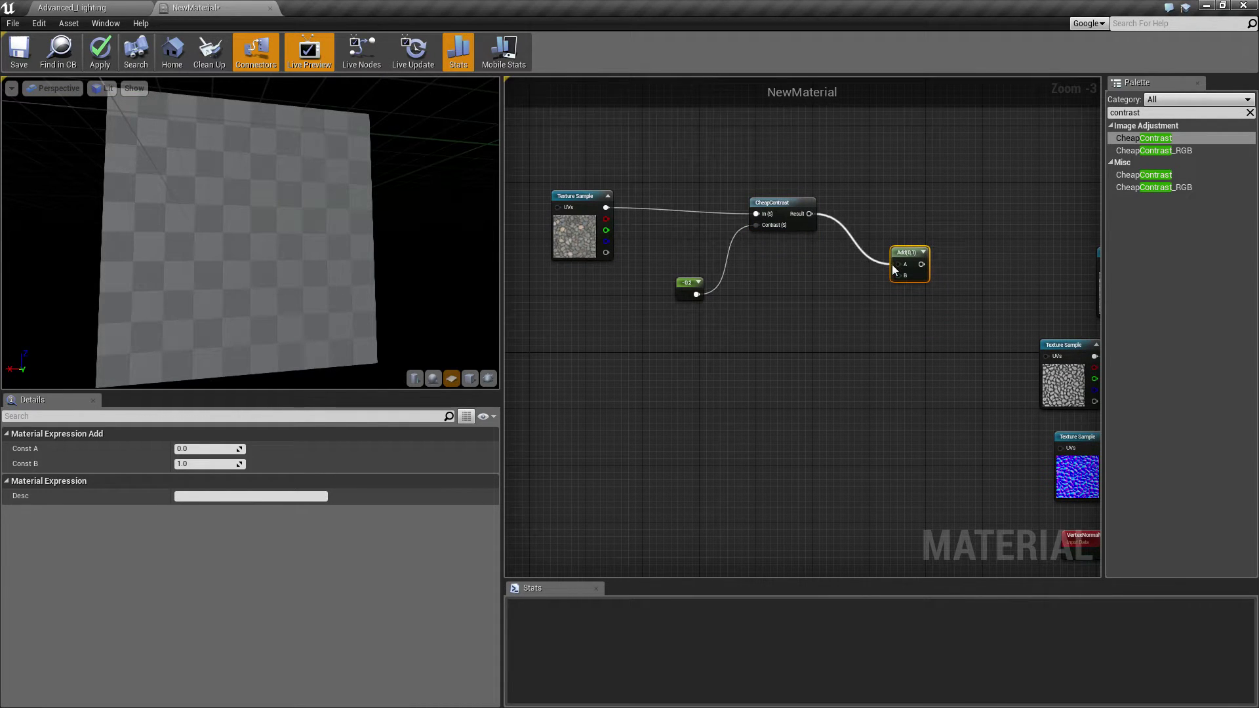
# Create a constant below the contrast nodes, convert it to a scalar parameter and name it "Amount Of Snow".
pyautogui.moveTo(766, 389); pyautogui.dragTo(812, 347, button='right')
pyautogui.press('1')
pyautogui.click(639, 374)
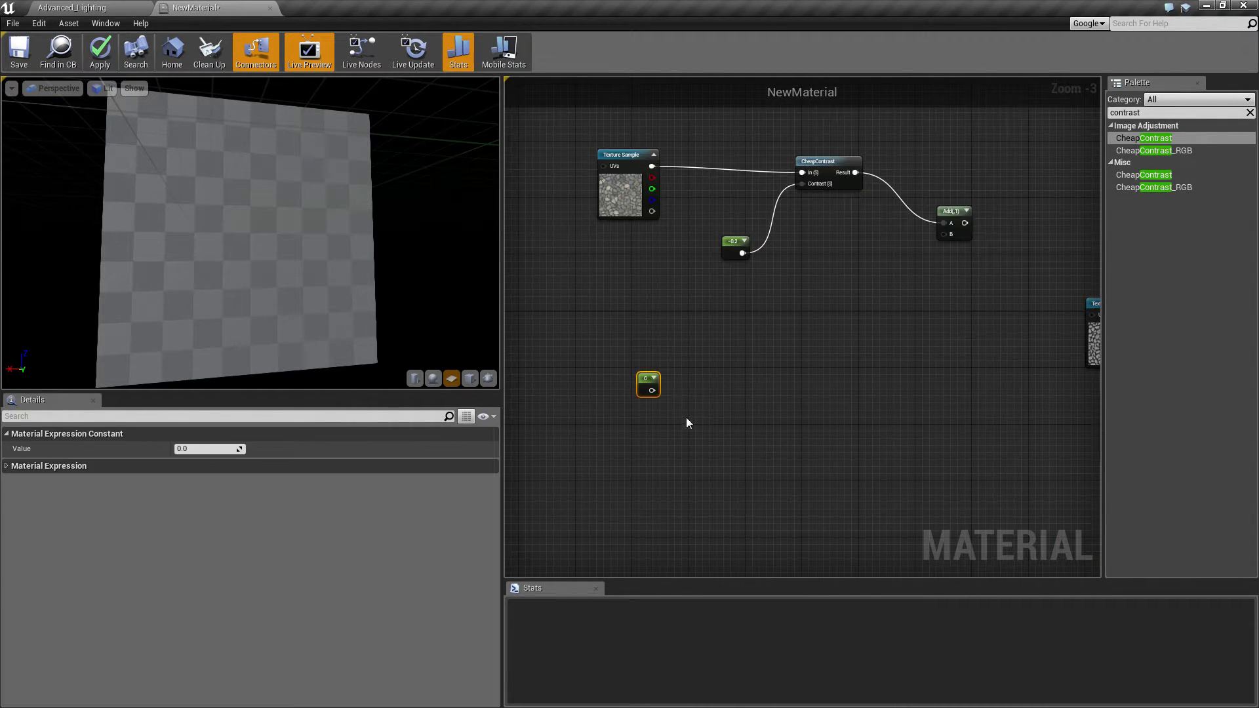
pyautogui.moveTo(646, 381); pyautogui.dragTo(641, 362)
pyautogui.rightClick(641, 357)
pyautogui.click(645, 363)
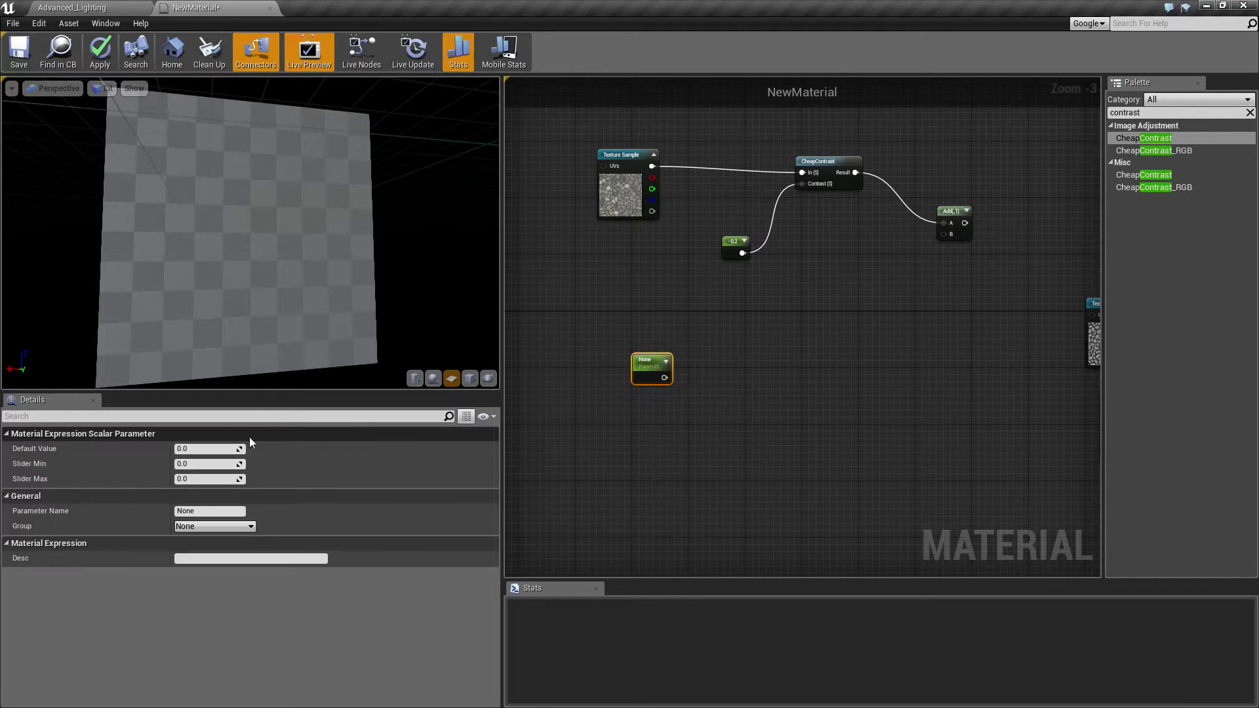
pyautogui.click(210, 511)
pyautogui.write('Amou')
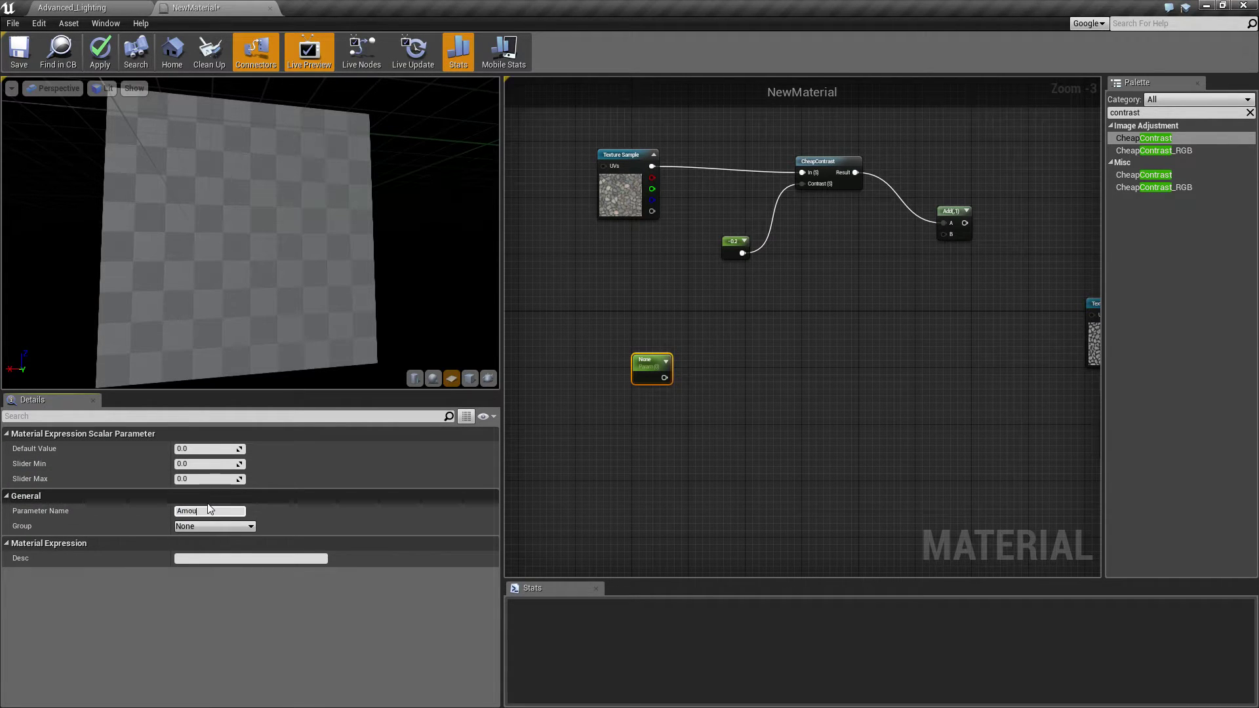
pyautogui.write('nt O')
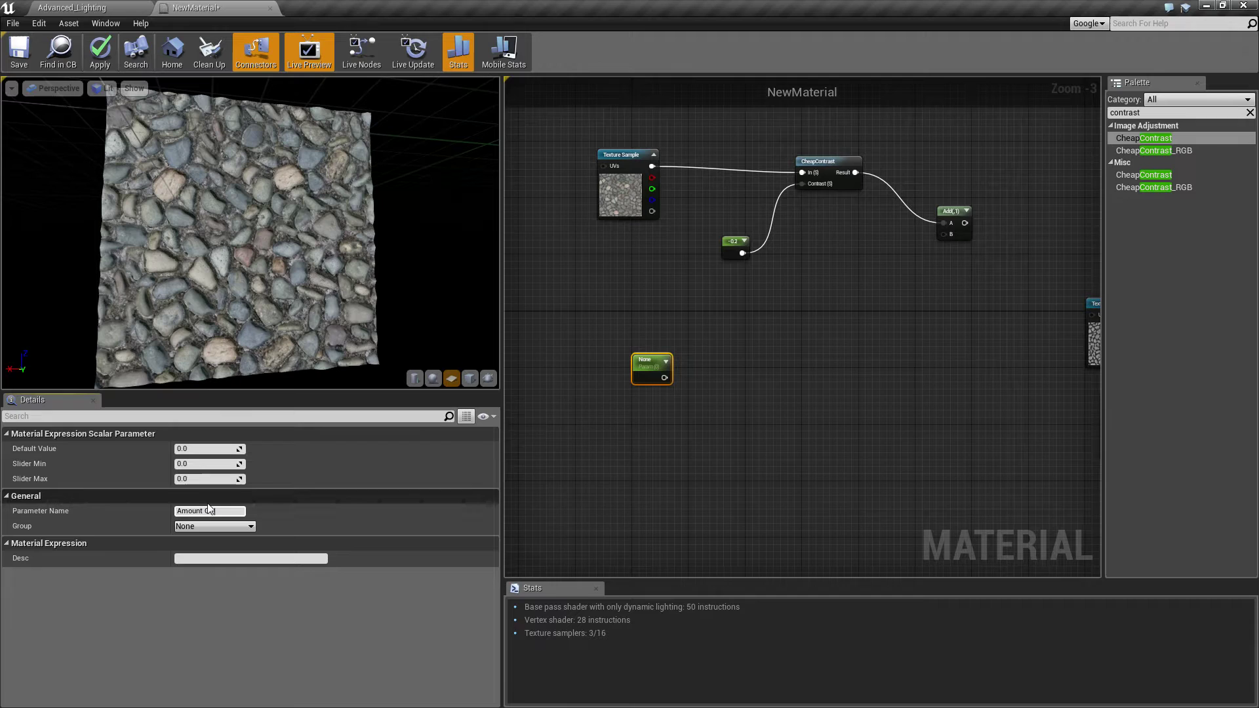
pyautogui.write('f Snow')
pyautogui.press('Return')
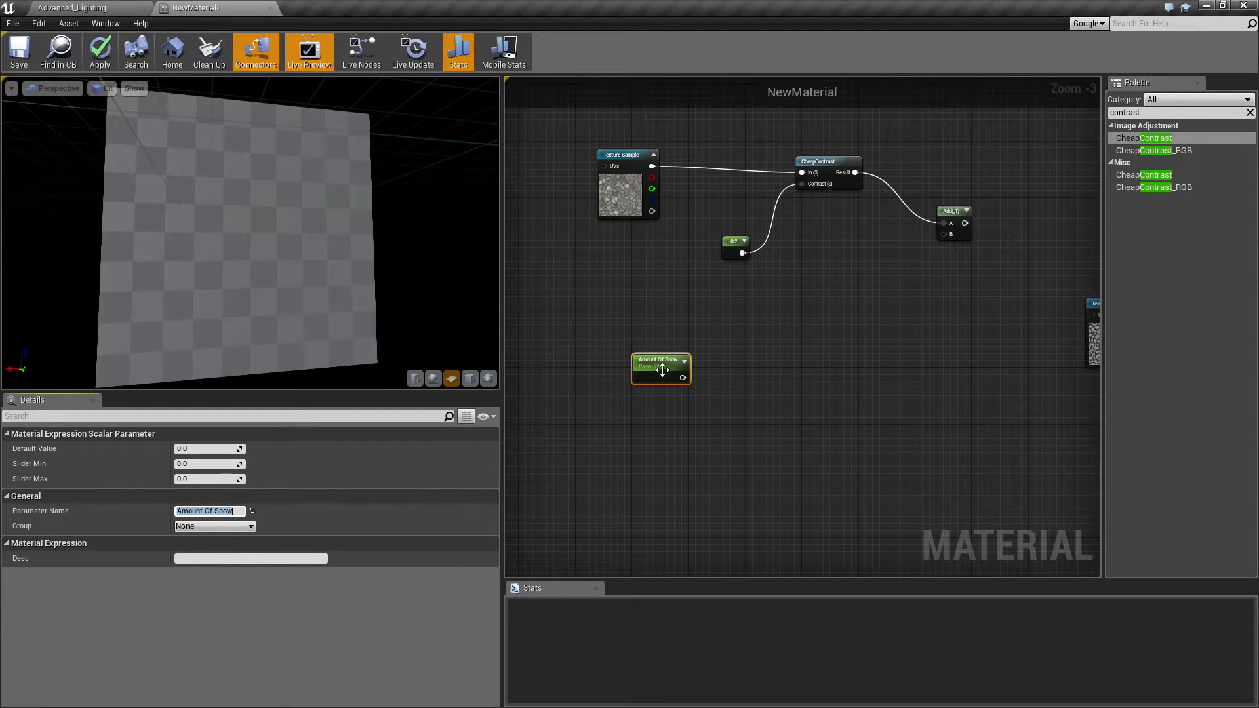
# Connect the Amount Of Snow parameter to input A of a new Multiply node and set its Const B to 2.
pyautogui.click(756, 346)
pyautogui.moveTo(683, 378); pyautogui.dragTo(770, 360)
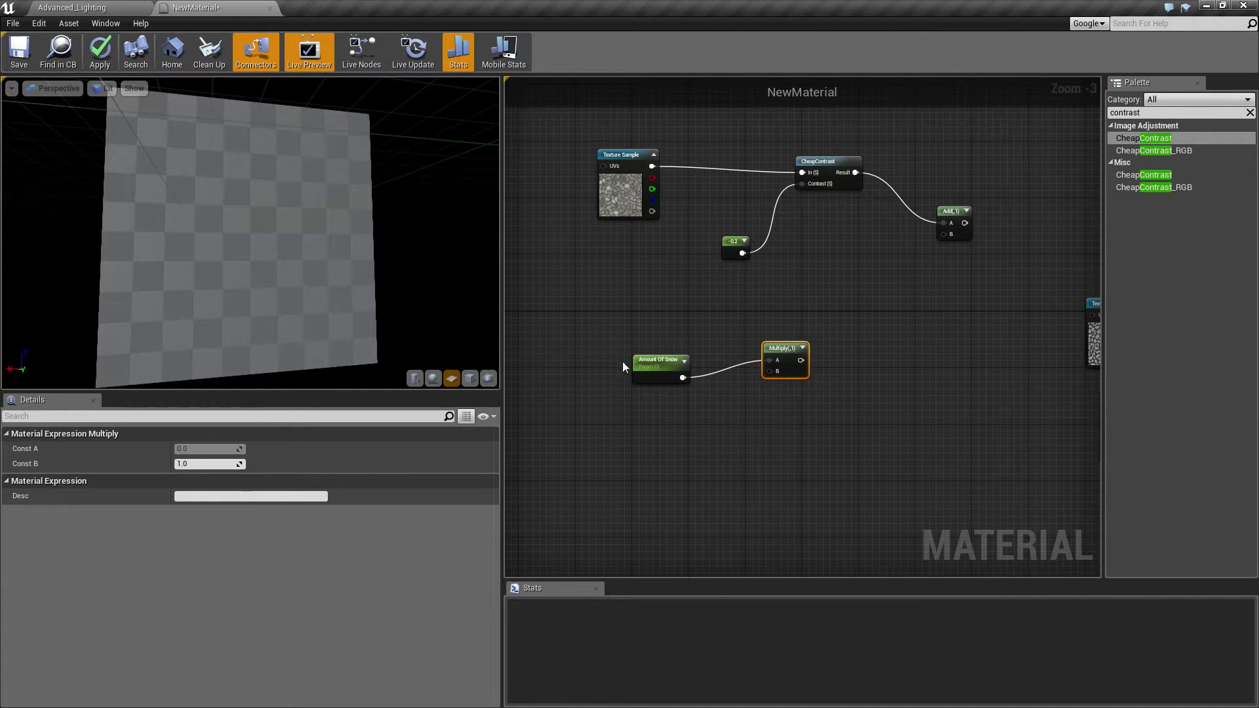
pyautogui.moveTo(653, 363); pyautogui.dragTo(606, 343)
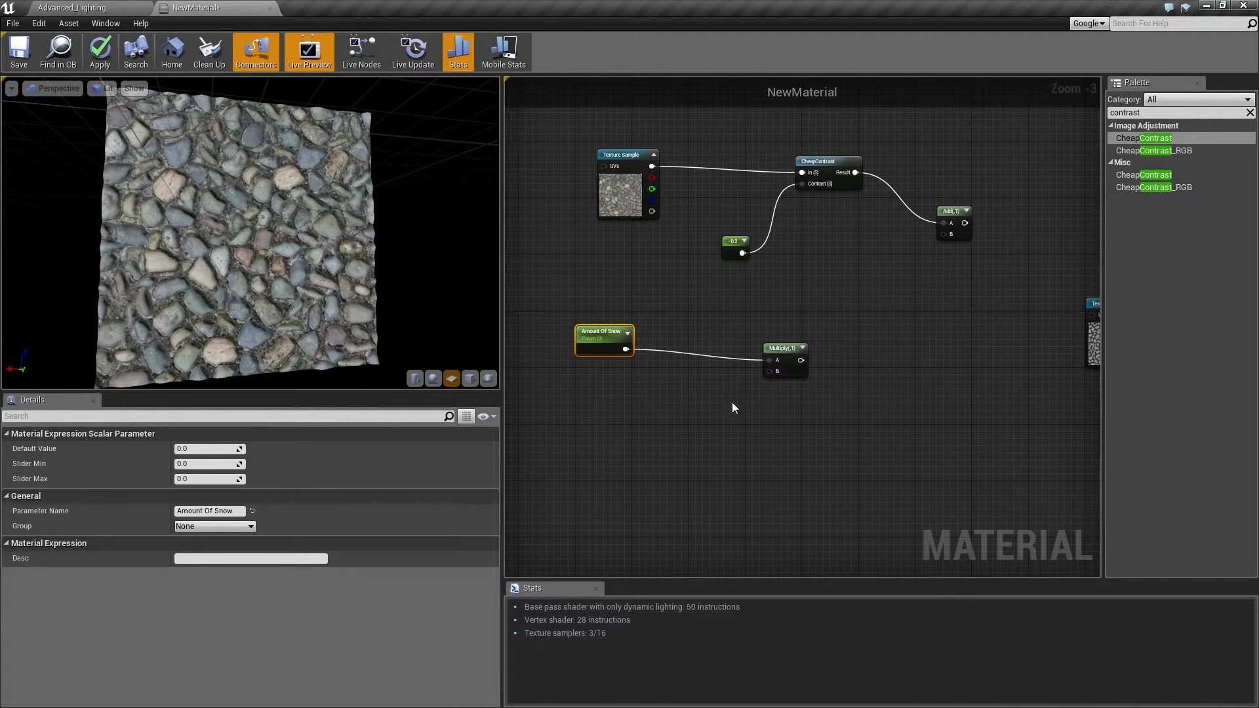
pyautogui.click(779, 364)
pyautogui.click(207, 463)
pyautogui.write('2')
pyautogui.press('Return')
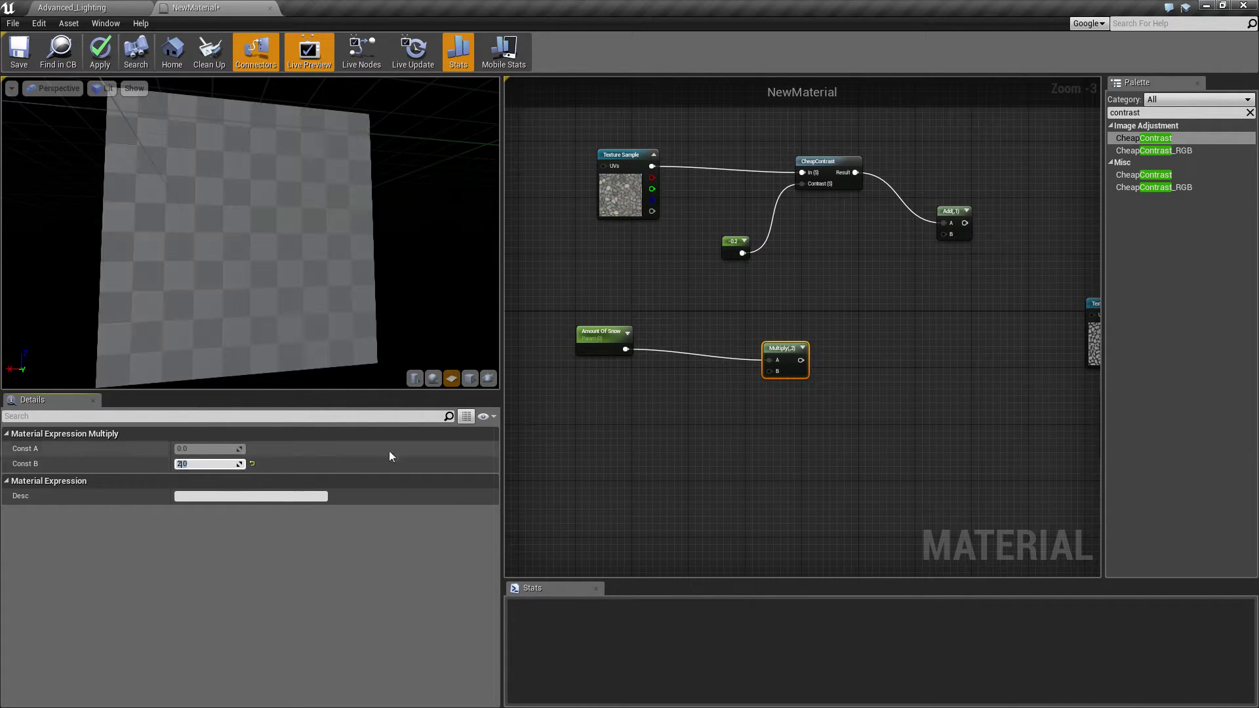
# Route the Amount Of Snow Multiply result through a new OneMinus node into input B of the Add node.
pyautogui.click(859, 338)
pyautogui.click(876, 308)
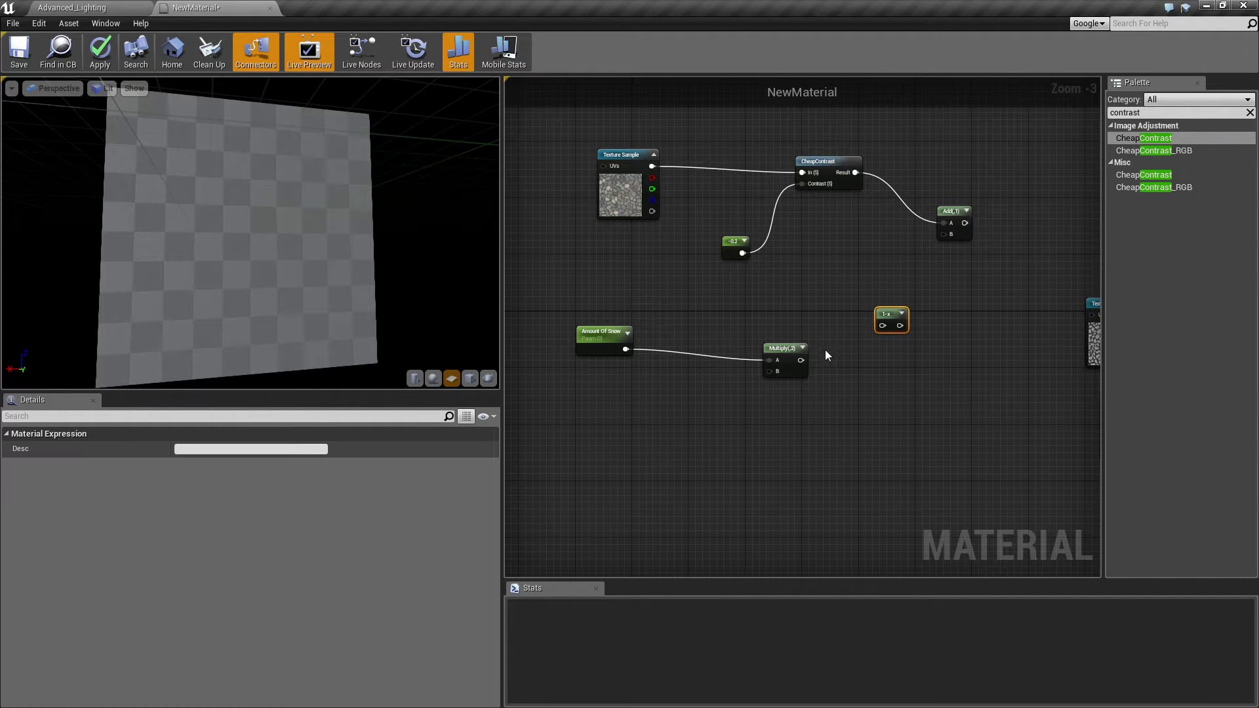
pyautogui.moveTo(801, 360); pyautogui.dragTo(884, 326)
pyautogui.moveTo(883, 321); pyautogui.dragTo(844, 332, button='right')
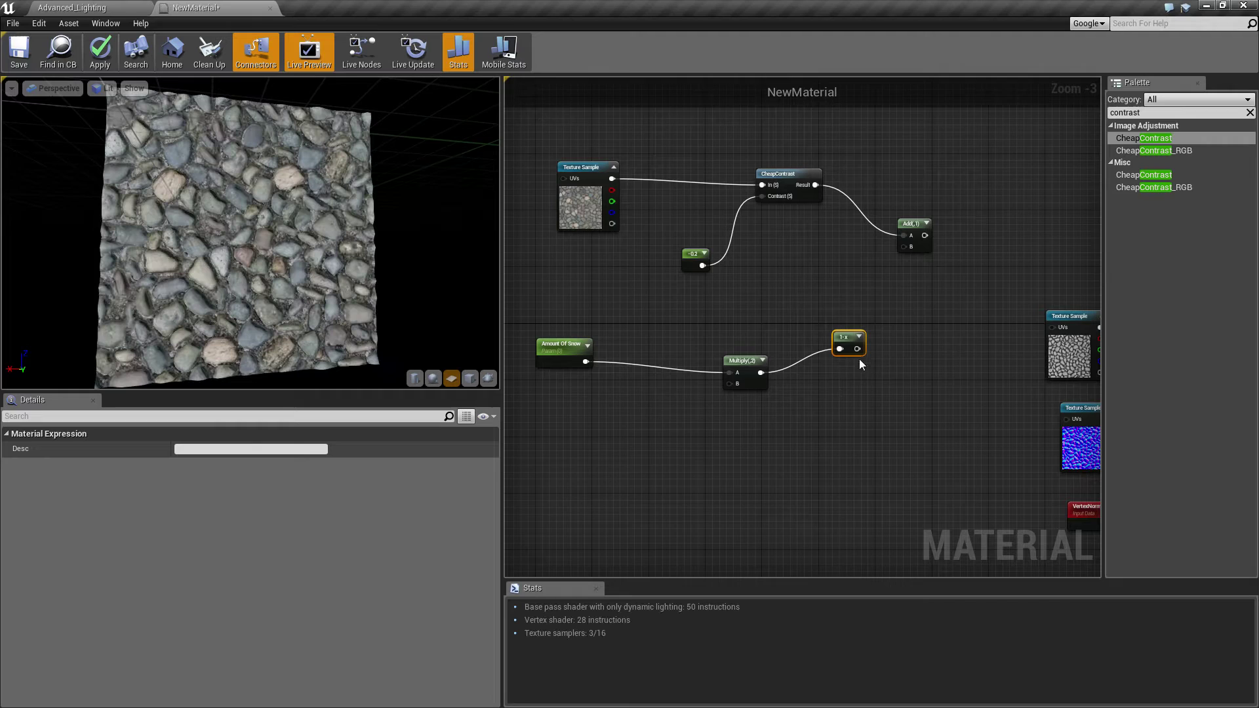
pyautogui.moveTo(857, 349); pyautogui.dragTo(911, 249)
# Tidy the layout of the Multiply, Amount Of Snow and OneMinus nodes into a more evenly spaced row.
pyautogui.moveTo(745, 366); pyautogui.dragTo(699, 363)
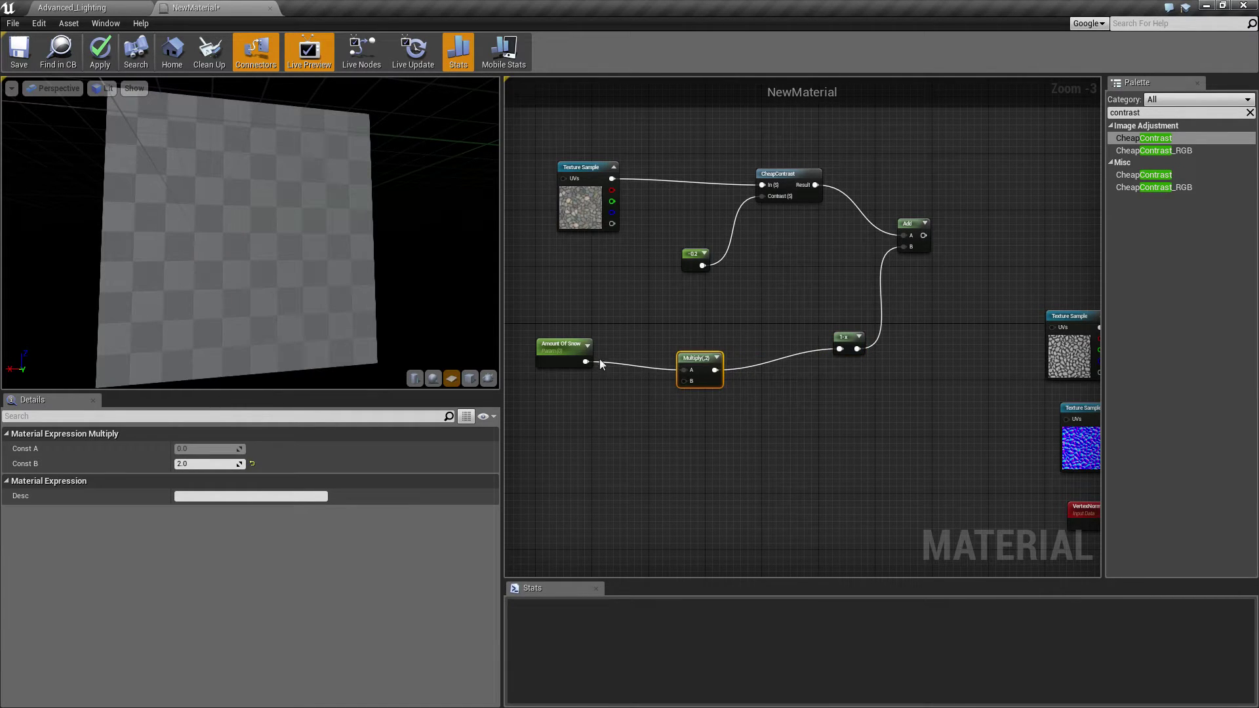
pyautogui.moveTo(563, 352); pyautogui.dragTo(563, 373)
pyautogui.rightClick(563, 372)
pyautogui.click(779, 316)
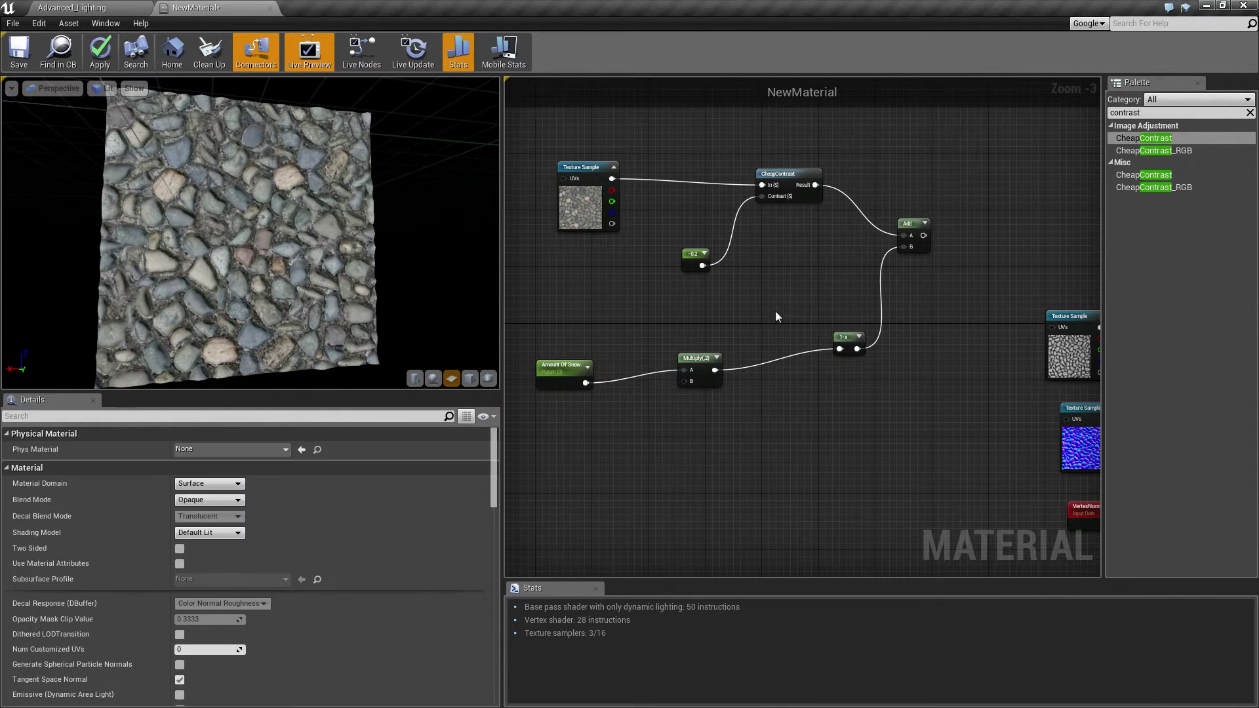
pyautogui.click(561, 369)
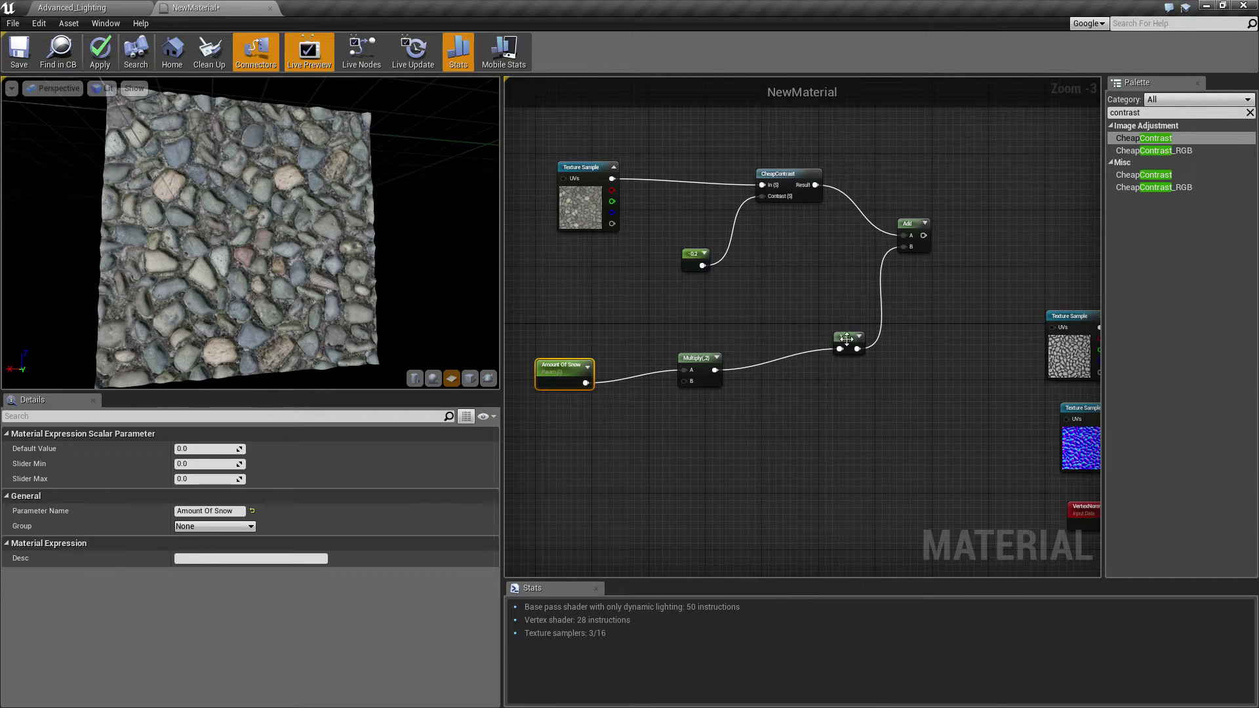
pyautogui.click(847, 338)
pyautogui.click(553, 371)
pyautogui.moveTo(851, 341); pyautogui.dragTo(837, 349)
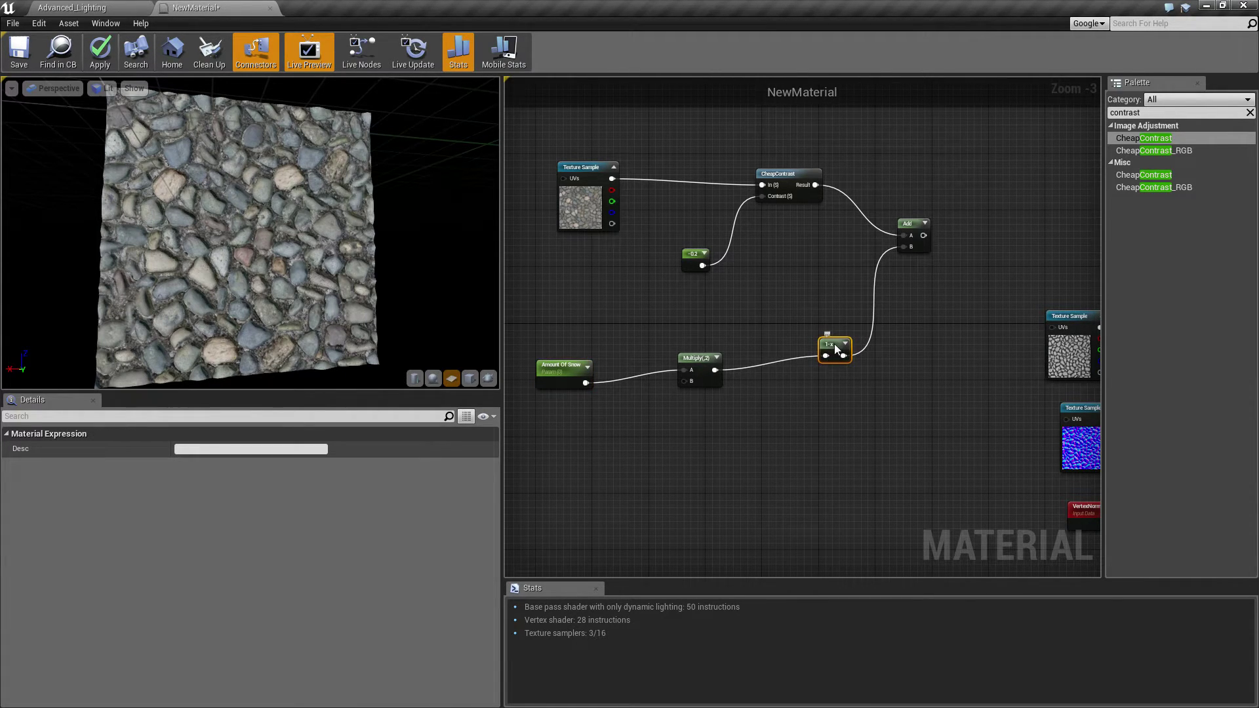
pyautogui.click(563, 379)
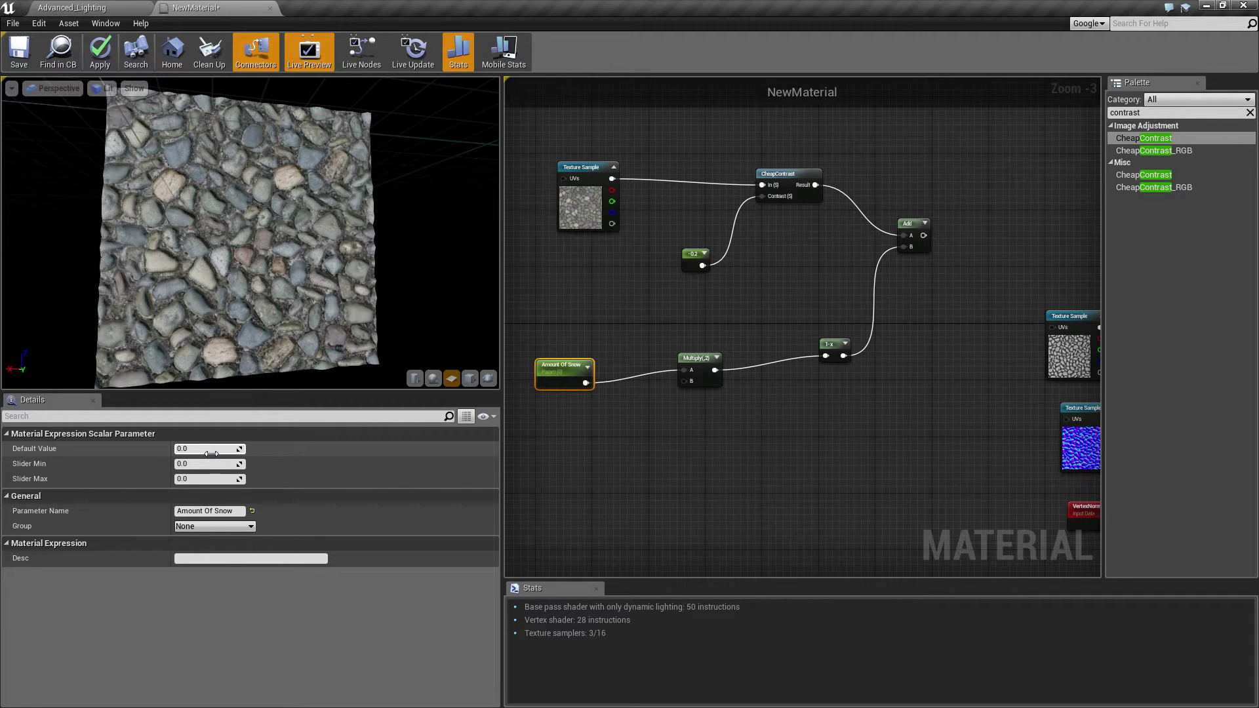
# Move the snow mask node group farther from the material's texture samples to make room for more nodes.
pyautogui.moveTo(793, 306); pyautogui.dragTo(885, 265, button='right')
pyautogui.scroll(-1, 804, 248)
pyautogui.moveTo(863, 215); pyautogui.dragTo(882, 213, button='right')
pyautogui.moveTo(573, 151); pyautogui.dragTo(869, 330)
pyautogui.moveTo(770, 176); pyautogui.dragTo(602, 128)
pyautogui.click(770, 227)
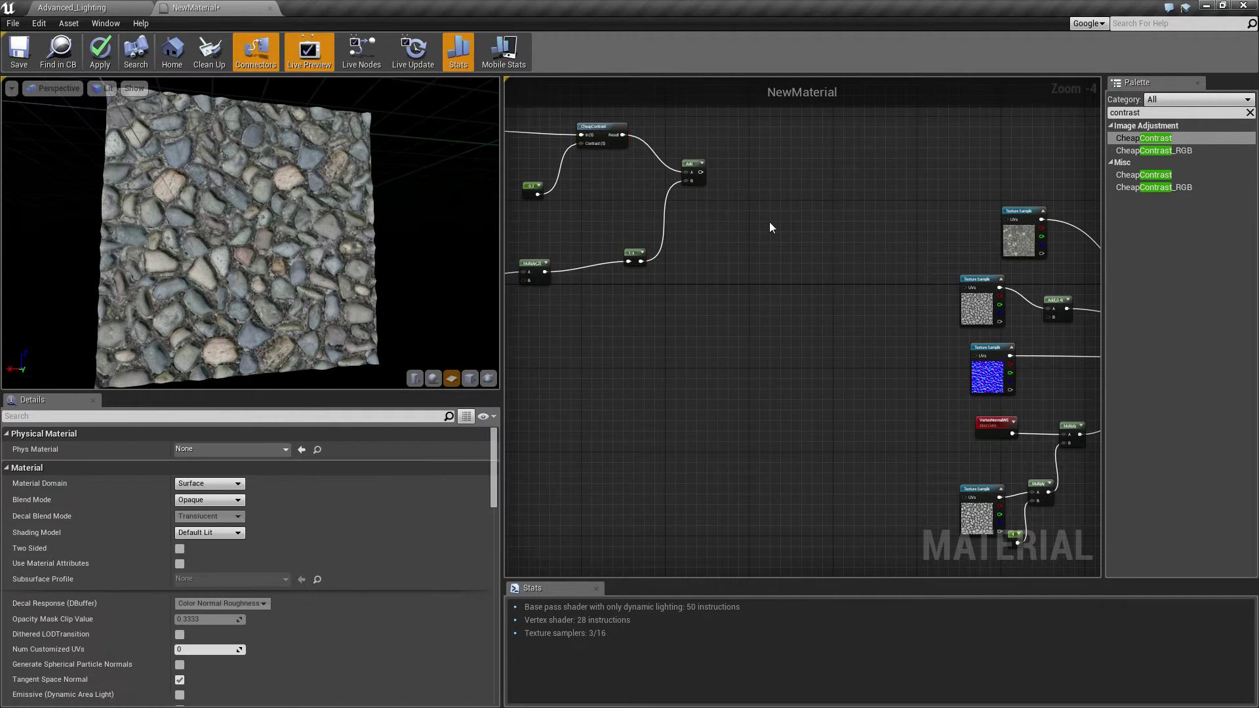
# Connect the Add result to input A of a new Multiply node and align the mask nodes around it.
pyautogui.press('m')
pyautogui.click(783, 181)
pyautogui.moveTo(701, 172); pyautogui.dragTo(791, 198)
pyautogui.moveTo(573, 245); pyautogui.dragTo(656, 250, button='right')
pyautogui.moveTo(790, 179); pyautogui.dragTo(872, 199)
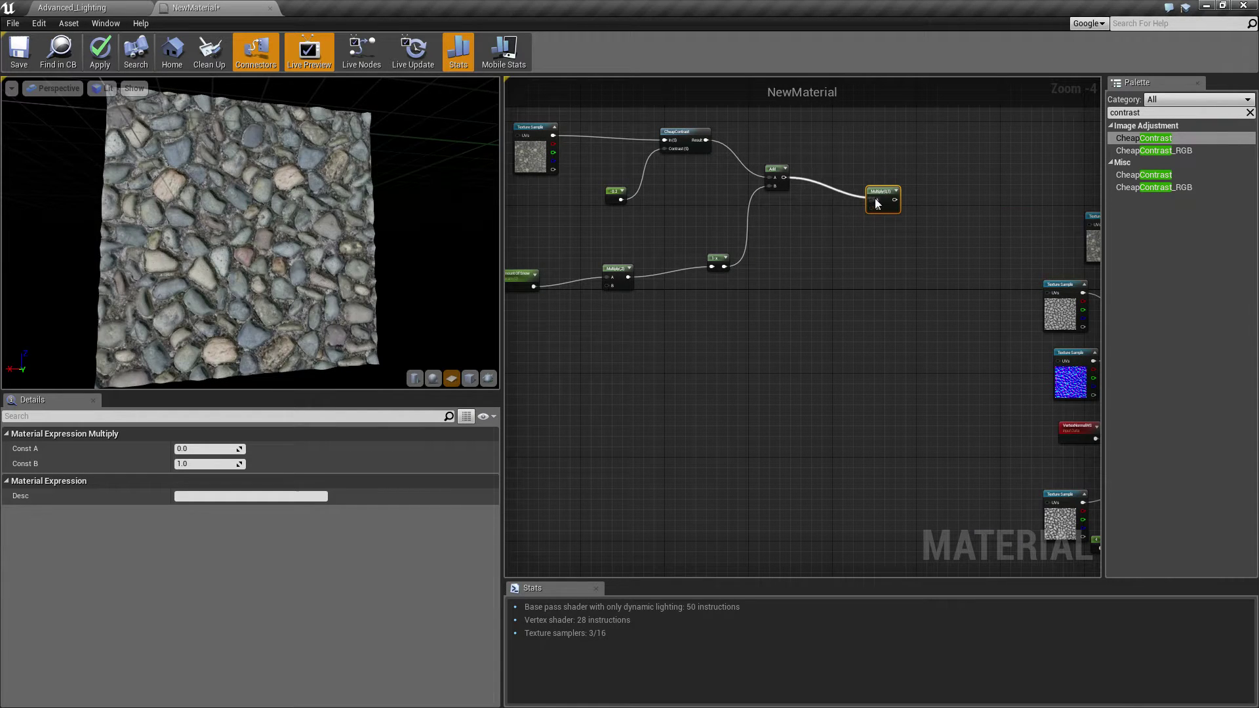
pyautogui.moveTo(824, 296); pyautogui.dragTo(514, 269)
pyautogui.moveTo(564, 274); pyautogui.dragTo(570, 243)
pyautogui.moveTo(853, 253); pyautogui.dragTo(712, 274, button='right')
pyautogui.scroll(2, 805, 254)
pyautogui.click(805, 254)
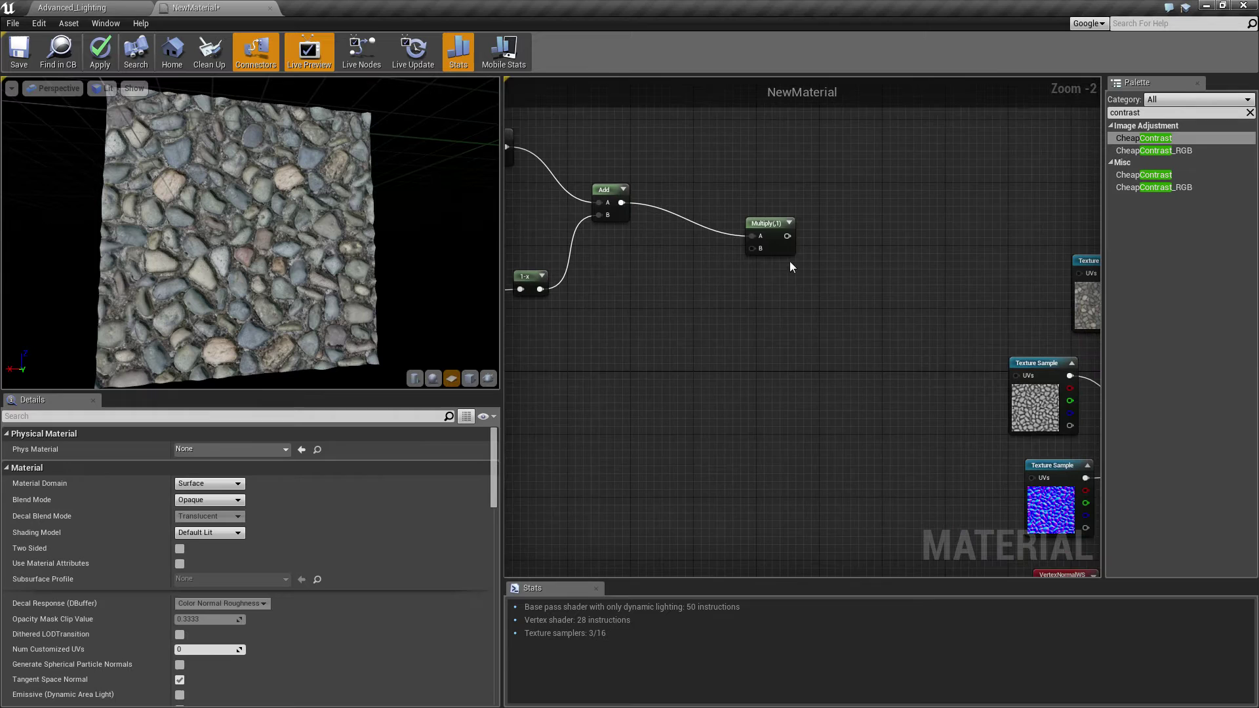
pyautogui.moveTo(778, 225); pyautogui.dragTo(775, 215)
# Create a constant beneath the new Multiply node and connect it to that node's input B.
pyautogui.press('1')
pyautogui.click(671, 296)
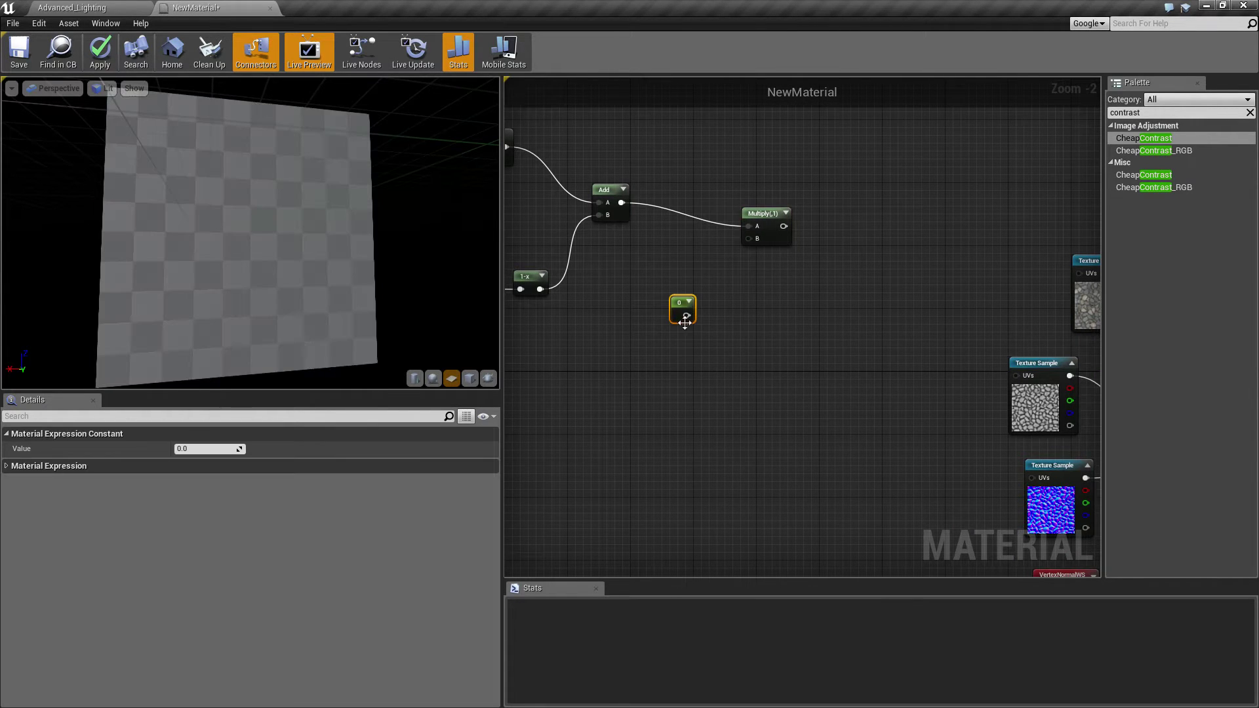
pyautogui.moveTo(686, 315); pyautogui.dragTo(749, 239)
pyautogui.rightClick(680, 303)
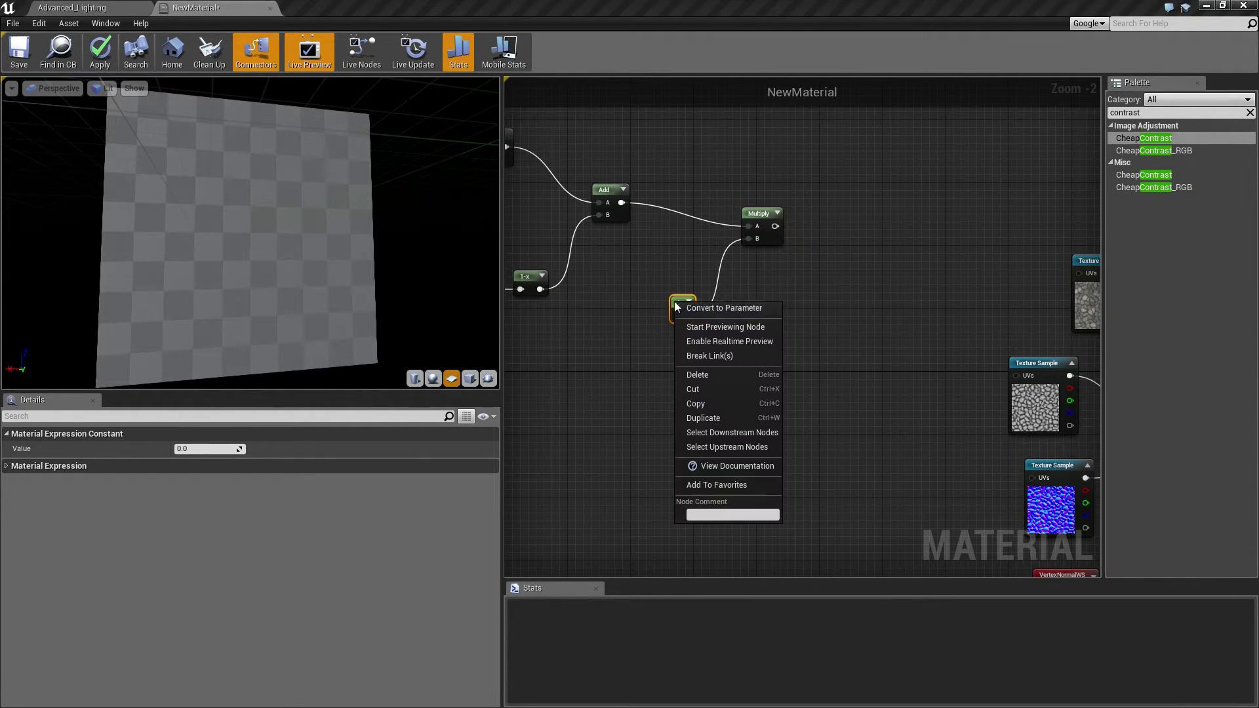
pyautogui.click(689, 306)
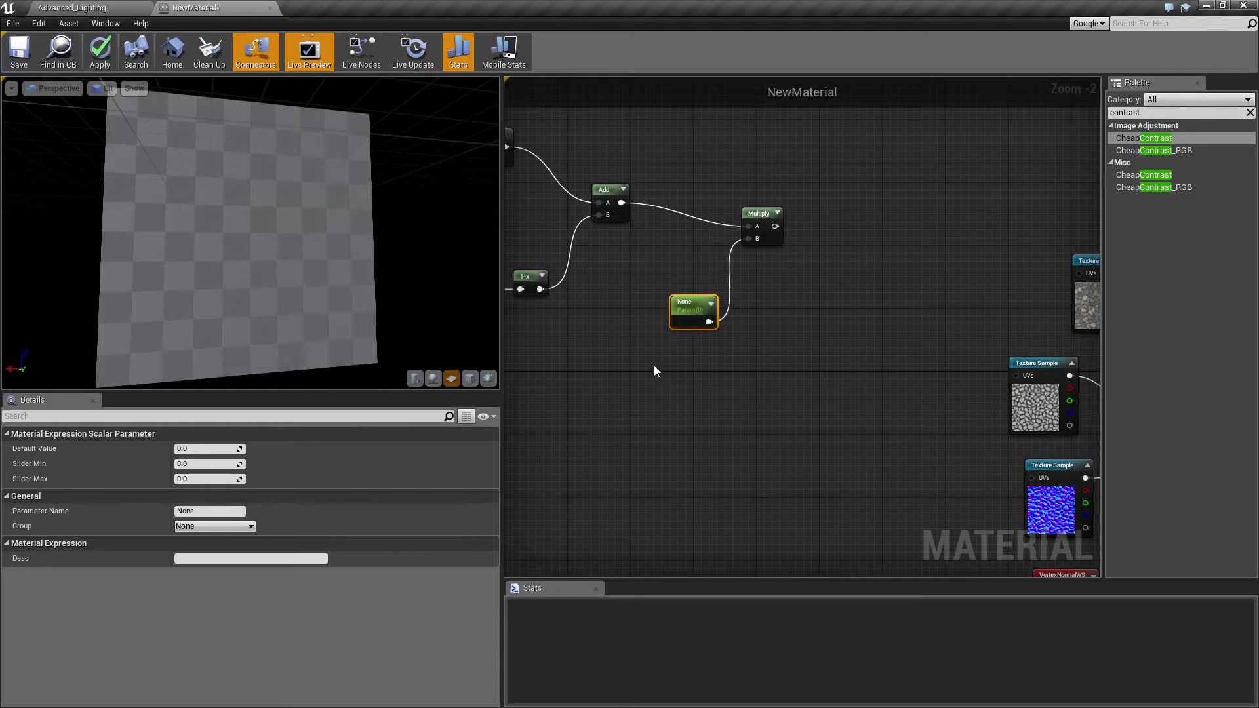
pyautogui.hotkey('ctrl', 'z')
pyautogui.hotkey('ctrl', 'z')
# Set the constant feeding the new Multiply node to 3 and place it closer to that node.
pyautogui.click(223, 448)
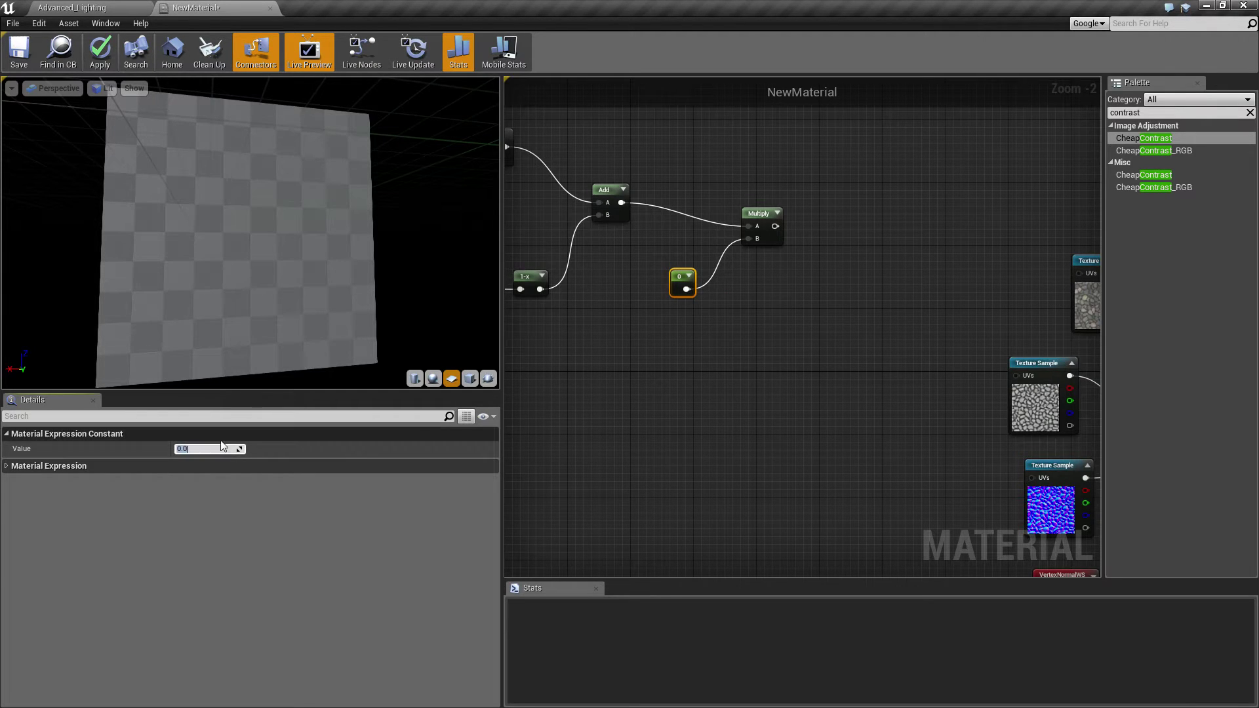
pyautogui.write('3')
pyautogui.press('Return')
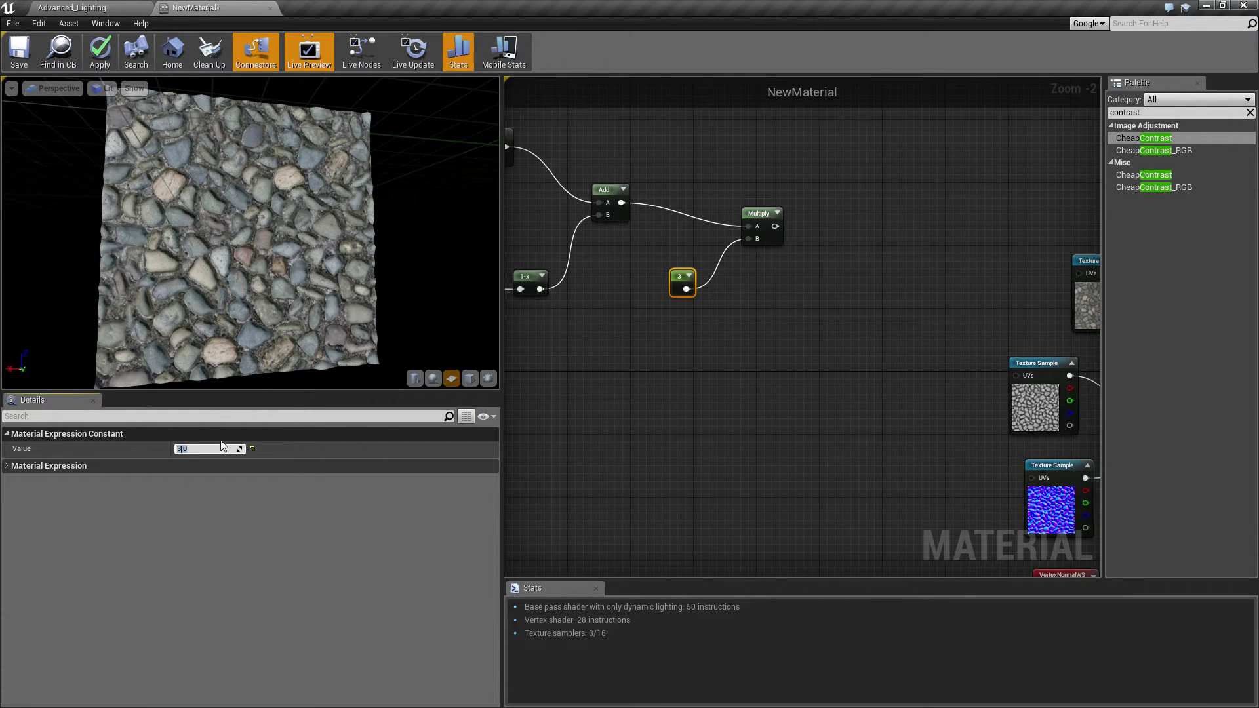
pyautogui.moveTo(692, 277); pyautogui.dragTo(692, 269)
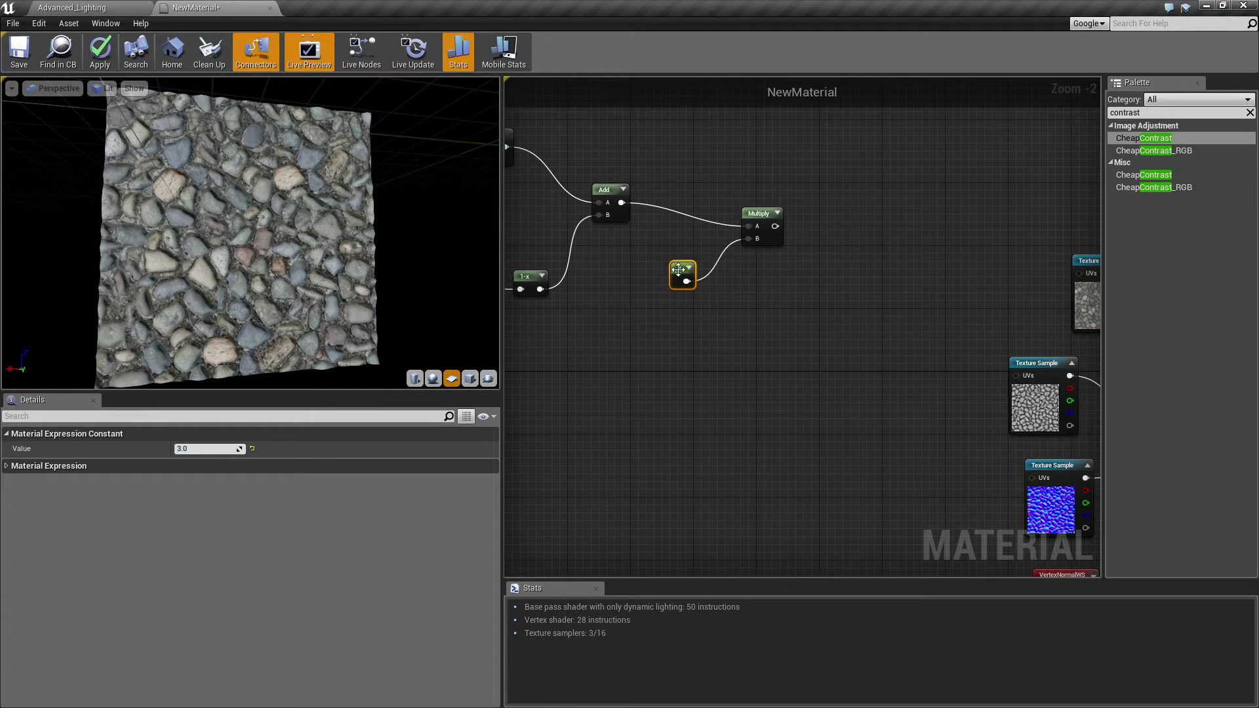
# Add a Clamp node after the last Multiply, connect the Multiply result to it and adjust its position.
pyautogui.moveTo(805, 290); pyautogui.dragTo(648, 270, button='right')
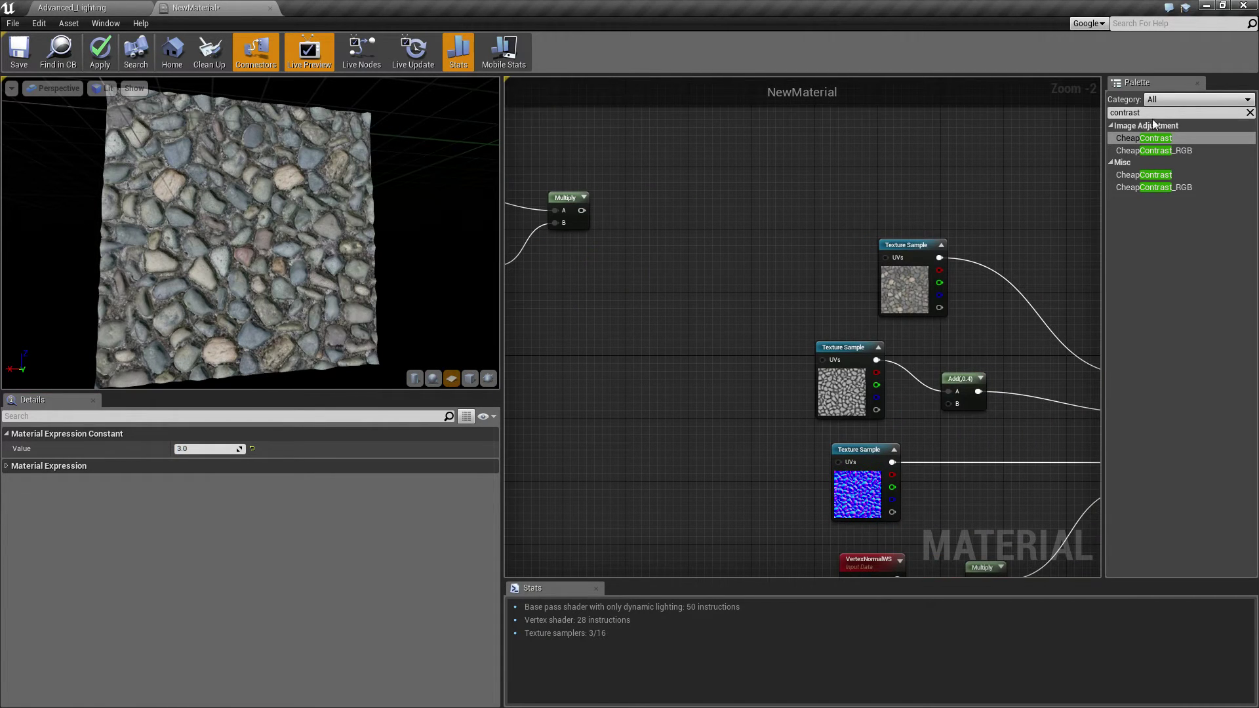
pyautogui.write('clamp')
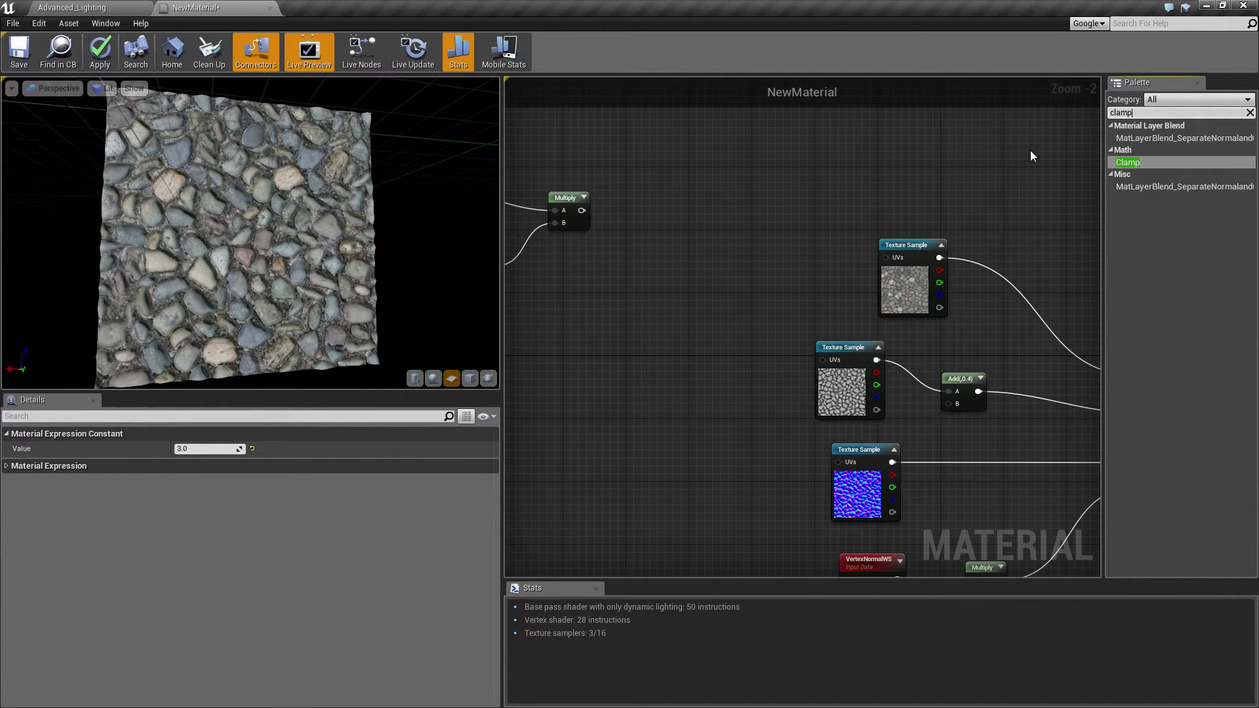
pyautogui.moveTo(1122, 165); pyautogui.dragTo(655, 190)
pyautogui.moveTo(582, 211); pyautogui.dragTo(615, 210)
pyautogui.moveTo(614, 201); pyautogui.dragTo(787, 179, button='right')
pyautogui.moveTo(791, 191); pyautogui.dragTo(815, 175)
pyautogui.scroll(-2, 778, 179)
pyautogui.moveTo(648, 169); pyautogui.dragTo(828, 182, button='right')
pyautogui.moveTo(581, 222); pyautogui.dragTo(328, 217, button='right')
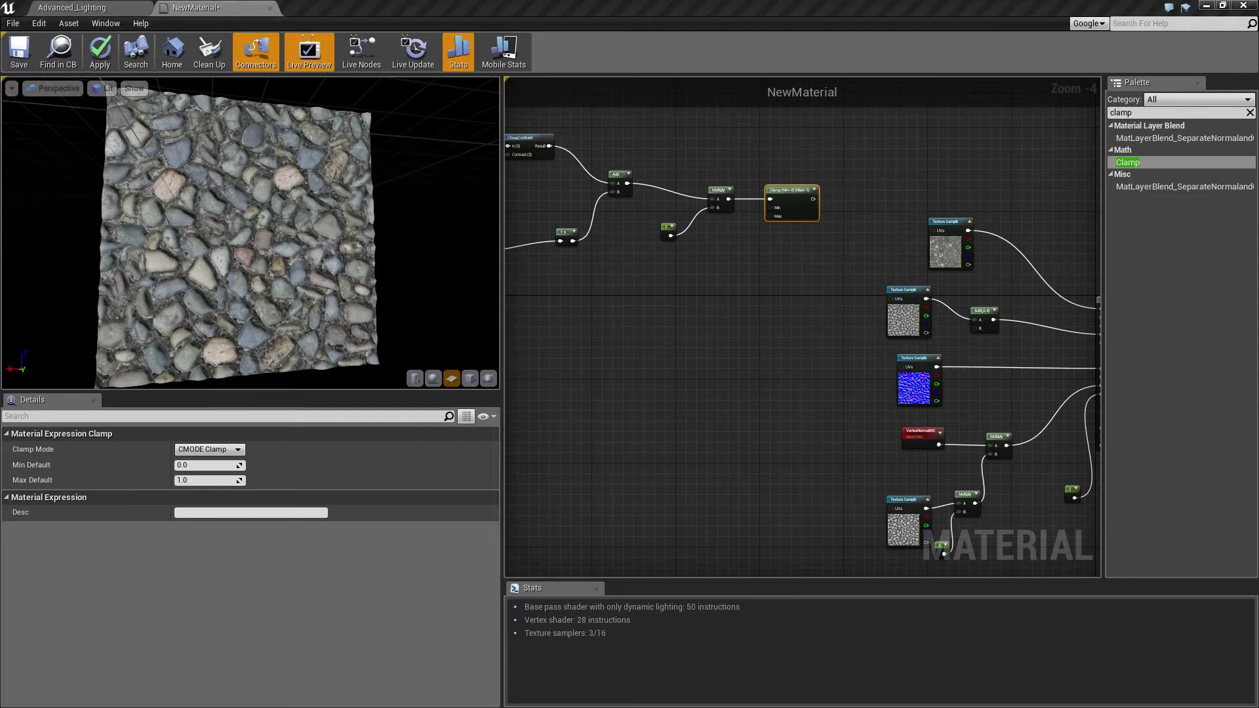
pyautogui.scroll(2, 802, 250)
pyautogui.moveTo(861, 223); pyautogui.dragTo(829, 215)
# Add a Lerp node beside the cobblestone_COLOR texture and connect the Clamp result to its Alpha.
pyautogui.click(937, 262)
pyautogui.click(957, 238)
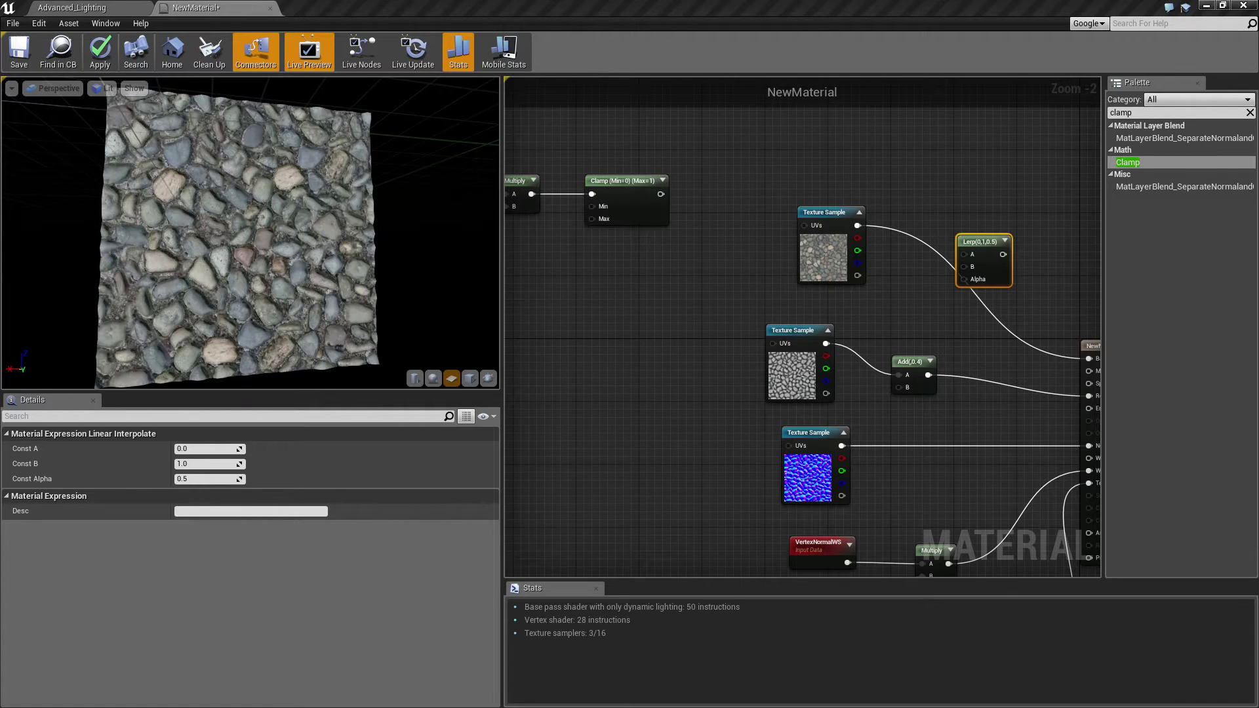
pyautogui.moveTo(660, 194); pyautogui.dragTo(968, 280)
pyautogui.moveTo(920, 358); pyautogui.dragTo(819, 298, button='right')
pyautogui.moveTo(792, 453); pyautogui.dragTo(778, 324, button='right')
pyautogui.moveTo(867, 211); pyautogui.dragTo(854, 289, button='right')
# Connect the roughness Add node to B of a new Lerp, and the cobblestone_COLOR texture to B of the first Lerp.
pyautogui.press('l')
pyautogui.click(854, 239)
pyautogui.moveTo(624, 215); pyautogui.dragTo(769, 274)
pyautogui.moveTo(773, 258); pyautogui.dragTo(718, 250)
pyautogui.click(704, 133)
pyautogui.moveTo(703, 131); pyautogui.dragTo(680, 139)
pyautogui.moveTo(745, 256); pyautogui.dragTo(852, 272)
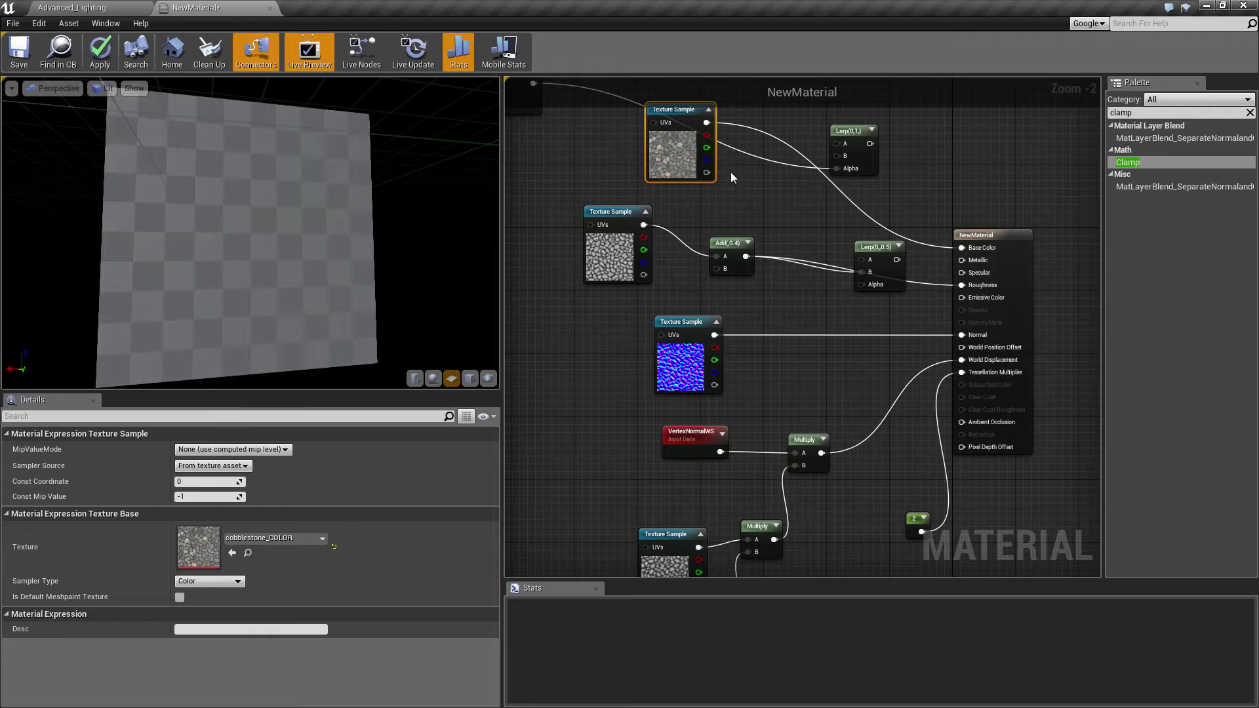
pyautogui.moveTo(706, 124); pyautogui.dragTo(836, 156)
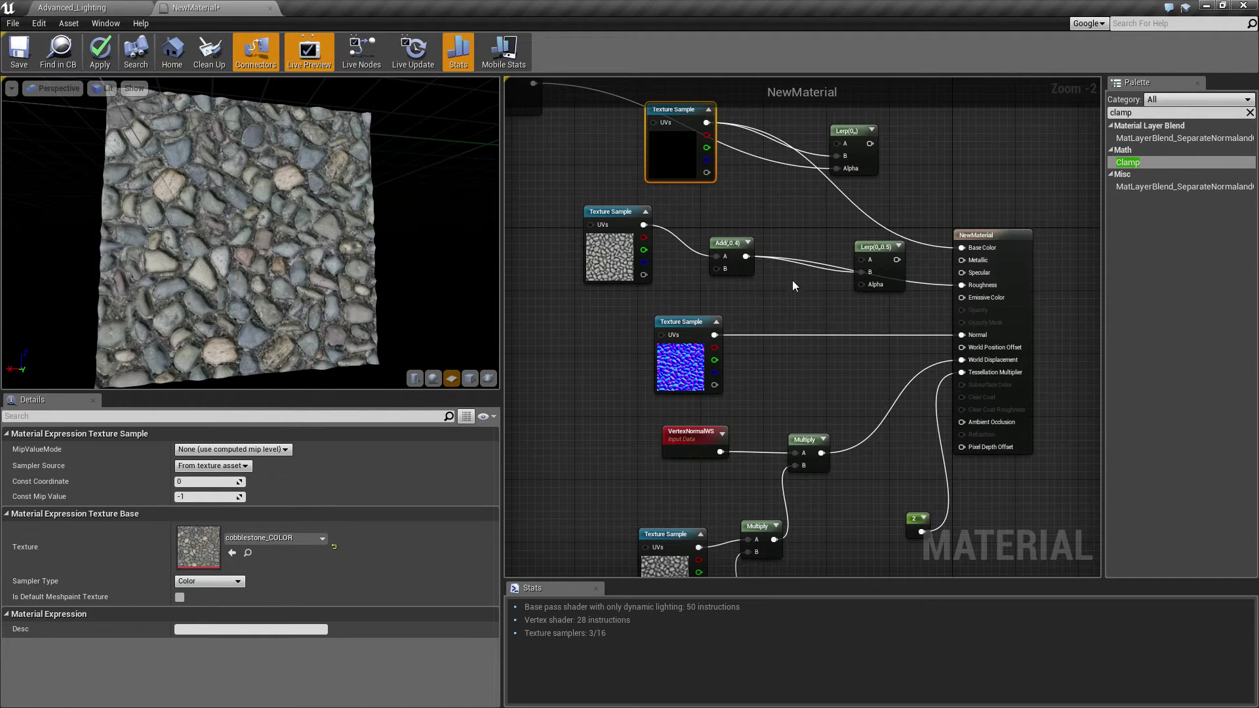
# Add a Lerp beside the cobblestone_NRM texture, connecting the texture to B and the Clamp result to Alpha.
pyautogui.moveTo(756, 348); pyautogui.dragTo(773, 296, button='right')
pyautogui.click(819, 297)
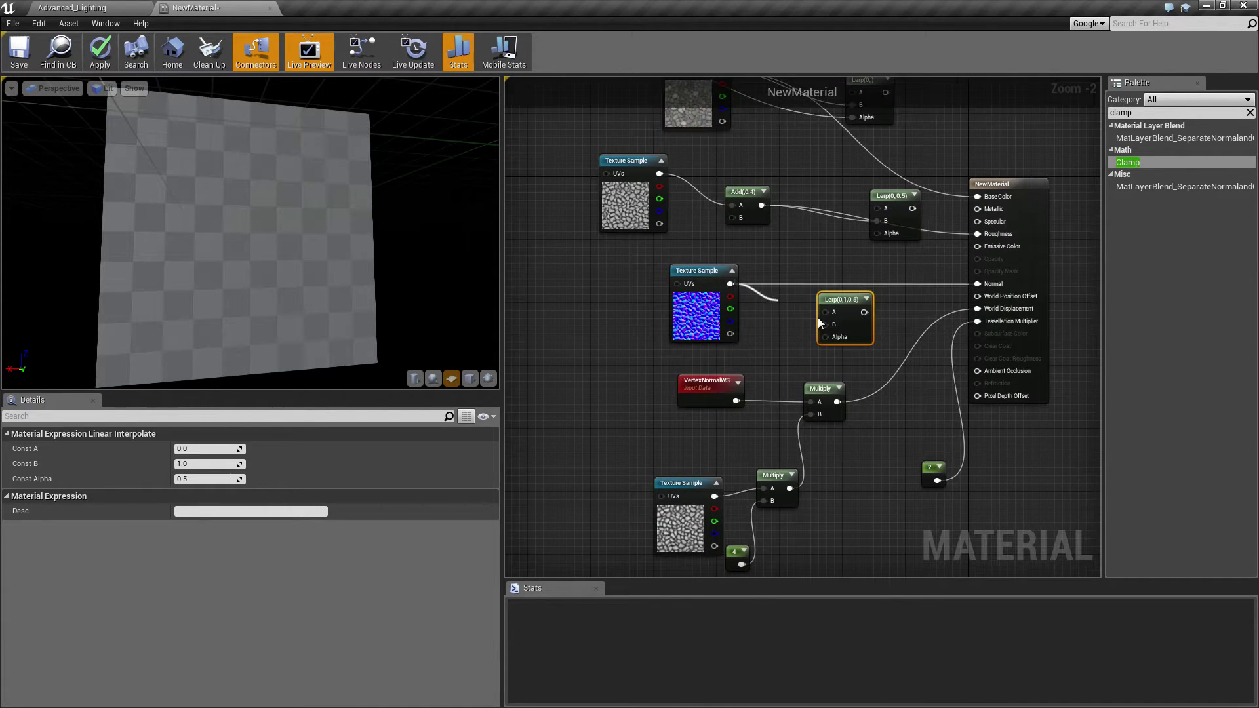
pyautogui.moveTo(832, 329); pyautogui.dragTo(831, 328)
pyautogui.moveTo(703, 277); pyautogui.dragTo(686, 285)
pyautogui.moveTo(719, 231); pyautogui.dragTo(812, 311, button='right')
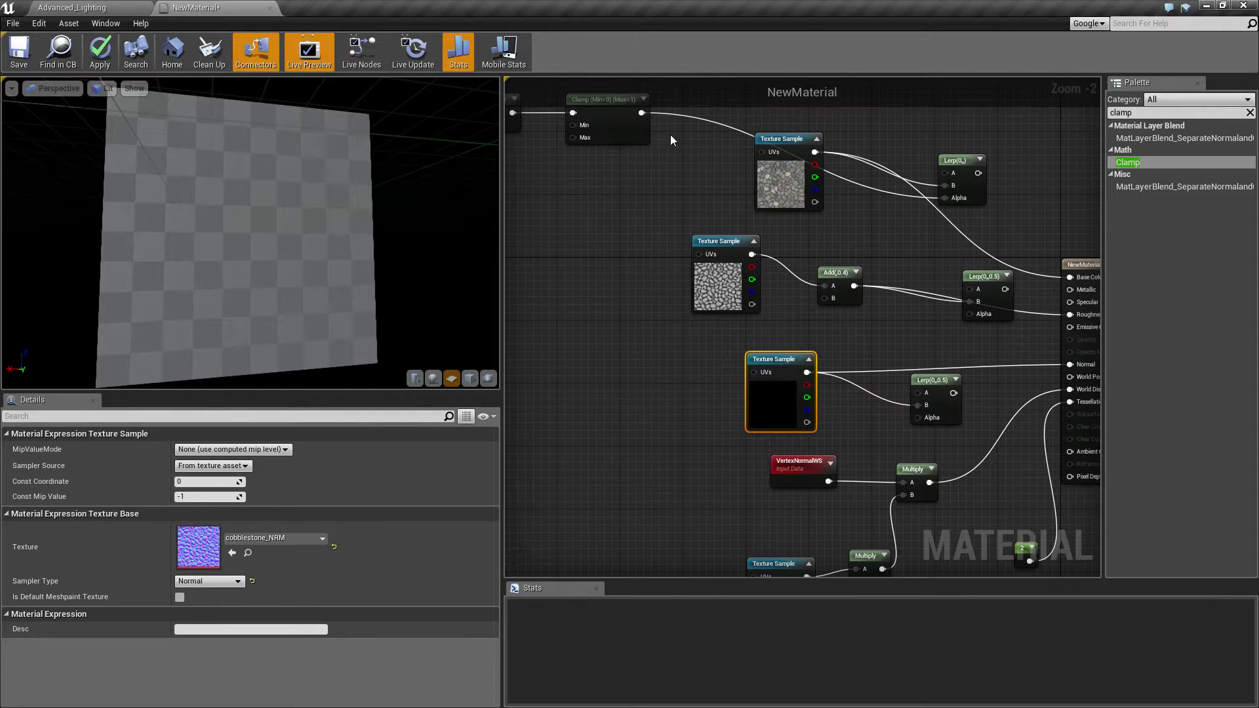
pyautogui.moveTo(642, 113); pyautogui.dragTo(922, 418)
pyautogui.moveTo(895, 321); pyautogui.dragTo(832, 248, button='right')
pyautogui.moveTo(869, 430); pyautogui.dragTo(859, 332, button='right')
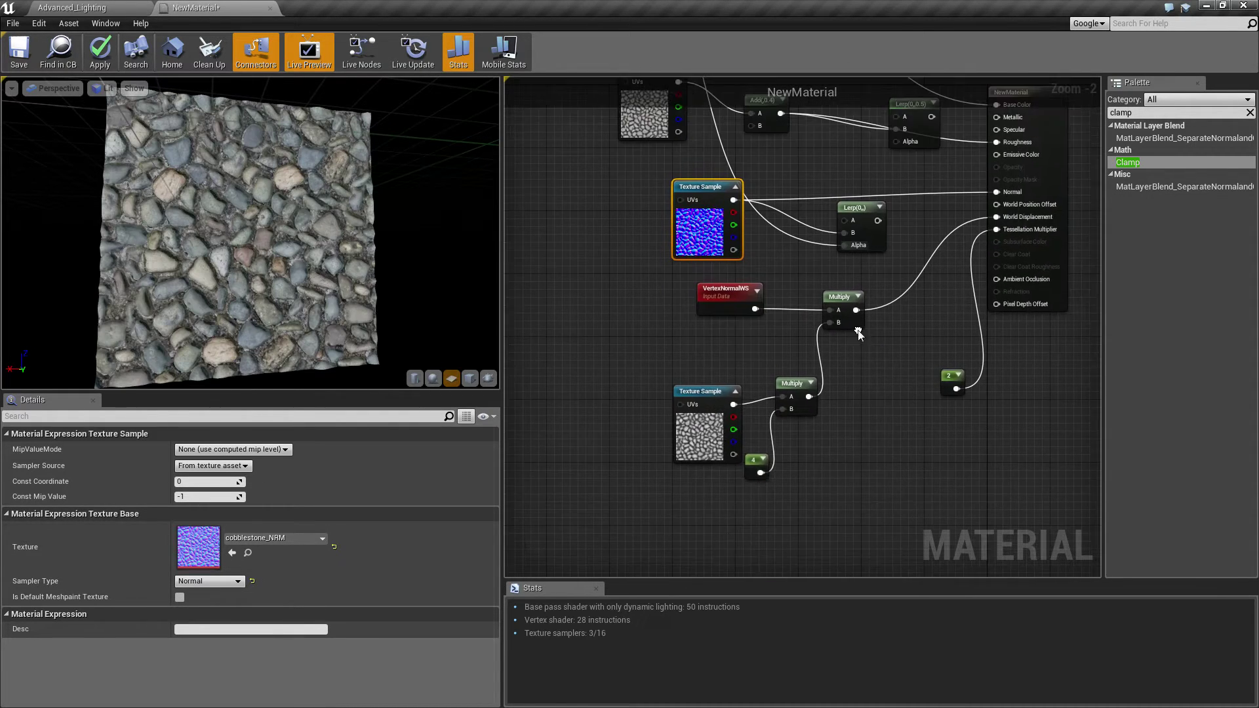
pyautogui.moveTo(646, 295); pyautogui.dragTo(834, 419)
pyautogui.moveTo(839, 293); pyautogui.dragTo(769, 352)
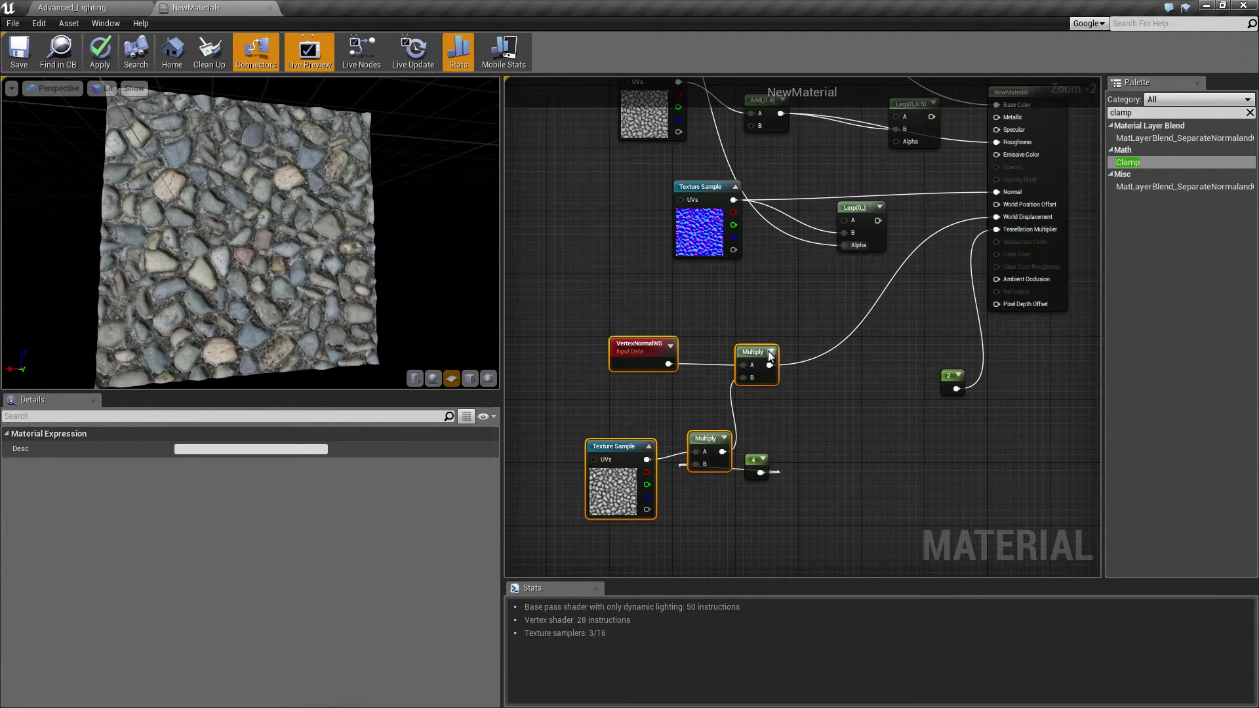
pyautogui.hotkey('ctrl', 'z')
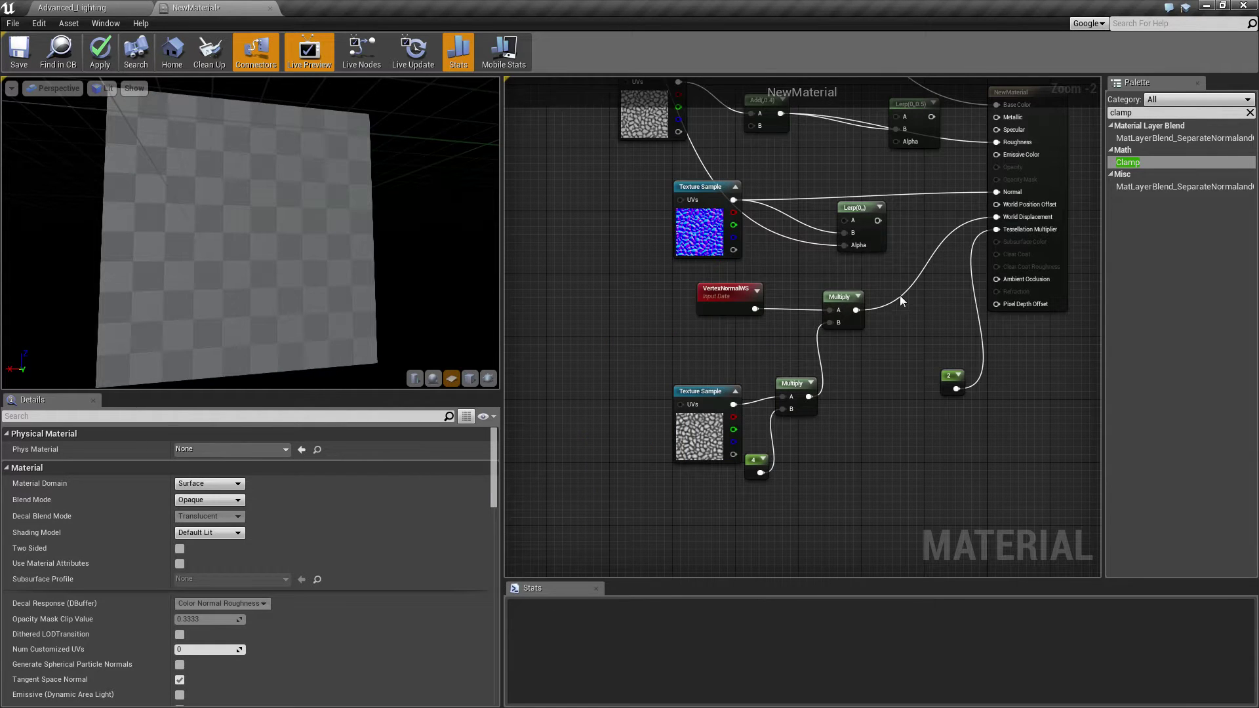
# Move the displacement nodes, including their constant, away from the normal map nodes and shift the height texture farther out.
pyautogui.moveTo(900, 295); pyautogui.dragTo(712, 464)
pyautogui.moveTo(712, 307); pyautogui.dragTo(626, 374)
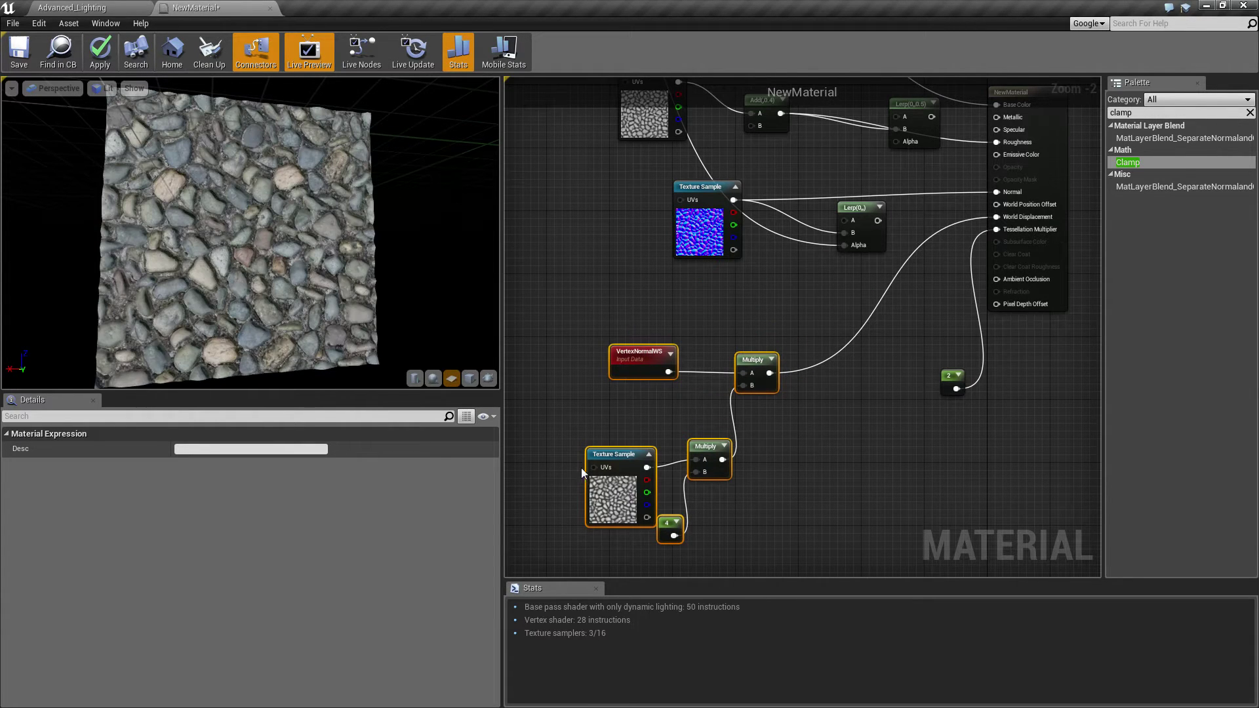
pyautogui.click(618, 455)
pyautogui.moveTo(619, 455); pyautogui.dragTo(579, 455)
# Add a Lerp before the World Displacement input and connect the final displacement Multiply result to its B.
pyautogui.click(865, 384)
pyautogui.press('l')
pyautogui.click(863, 308)
pyautogui.moveTo(862, 317); pyautogui.dragTo(863, 324, button='right')
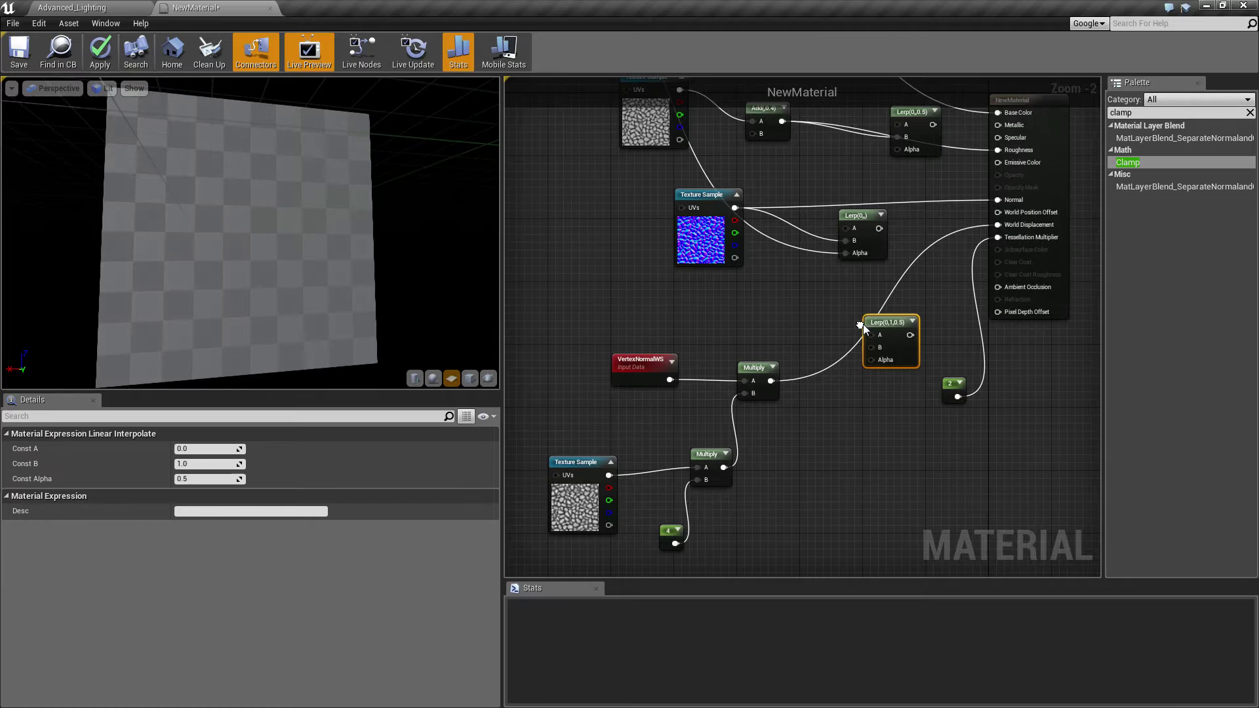
pyautogui.moveTo(882, 322); pyautogui.dragTo(865, 319)
pyautogui.moveTo(917, 124); pyautogui.dragTo(920, 157, button='right')
pyautogui.moveTo(826, 118)
pyautogui.mouseDown(button='right')
pyautogui.moveTo(835, 160)
pyautogui.moveTo(816, 125)
pyautogui.mouseUp(button='right')
pyautogui.rightClick(814, 150)
pyautogui.click(804, 290)
pyautogui.moveTo(764, 420); pyautogui.dragTo(849, 385)
# Connect the Clamp result to the Alpha inputs of the roughness and displacement Lerp nodes.
pyautogui.moveTo(791, 191); pyautogui.dragTo(770, 418, button='right')
pyautogui.moveTo(548, 214); pyautogui.dragTo(870, 415)
pyautogui.moveTo(704, 356); pyautogui.dragTo(777, 264, button='right')
pyautogui.moveTo(620, 123); pyautogui.dragTo(906, 532)
# Move the whole snow mask node chain farther from the texture nodes and reposition the Clamp node.
pyautogui.scroll(-4, 576, 202)
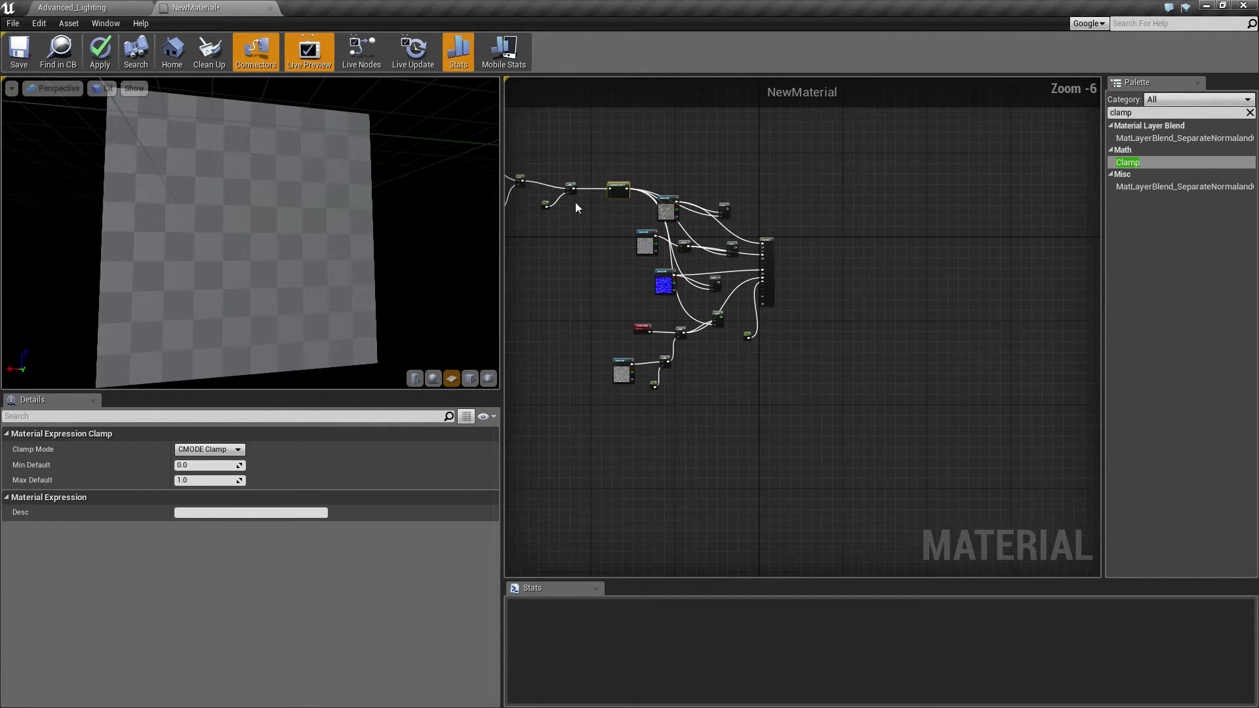
pyautogui.moveTo(557, 144); pyautogui.dragTo(746, 210)
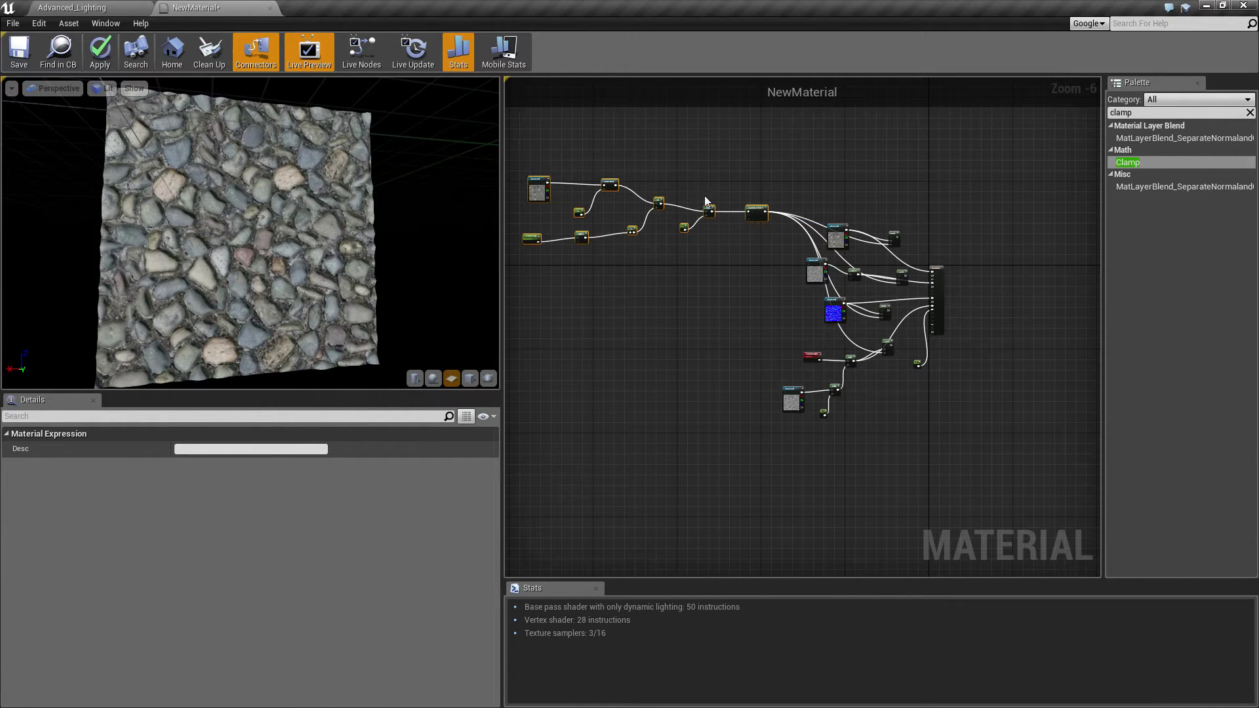
pyautogui.moveTo(515, 147); pyautogui.dragTo(732, 285)
pyautogui.moveTo(716, 211); pyautogui.dragTo(683, 214)
pyautogui.click(729, 272)
pyautogui.scroll(2, 855, 286)
pyautogui.moveTo(781, 310); pyautogui.dragTo(726, 325, button='right')
pyautogui.moveTo(805, 341); pyautogui.dragTo(771, 306, button='right')
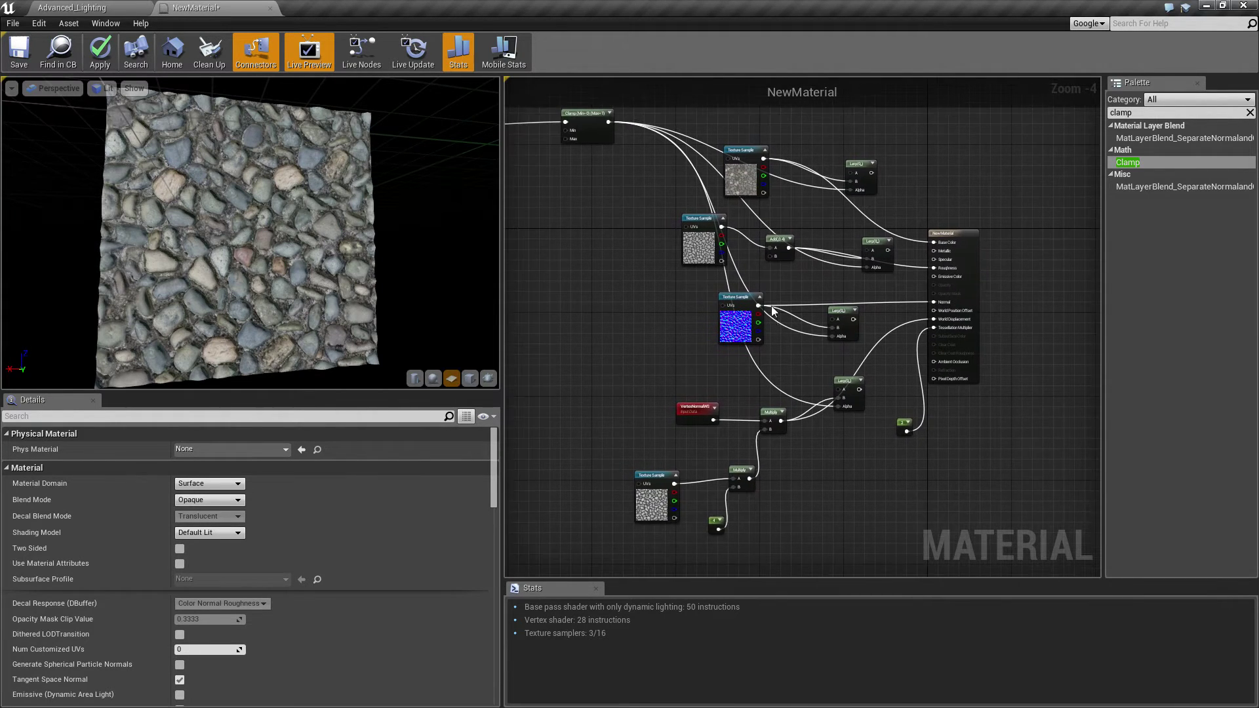
pyautogui.moveTo(663, 208); pyautogui.dragTo(835, 309, button='right')
pyautogui.moveTo(766, 215); pyautogui.dragTo(746, 215)
pyautogui.moveTo(904, 225); pyautogui.dragTo(792, 233, button='right')
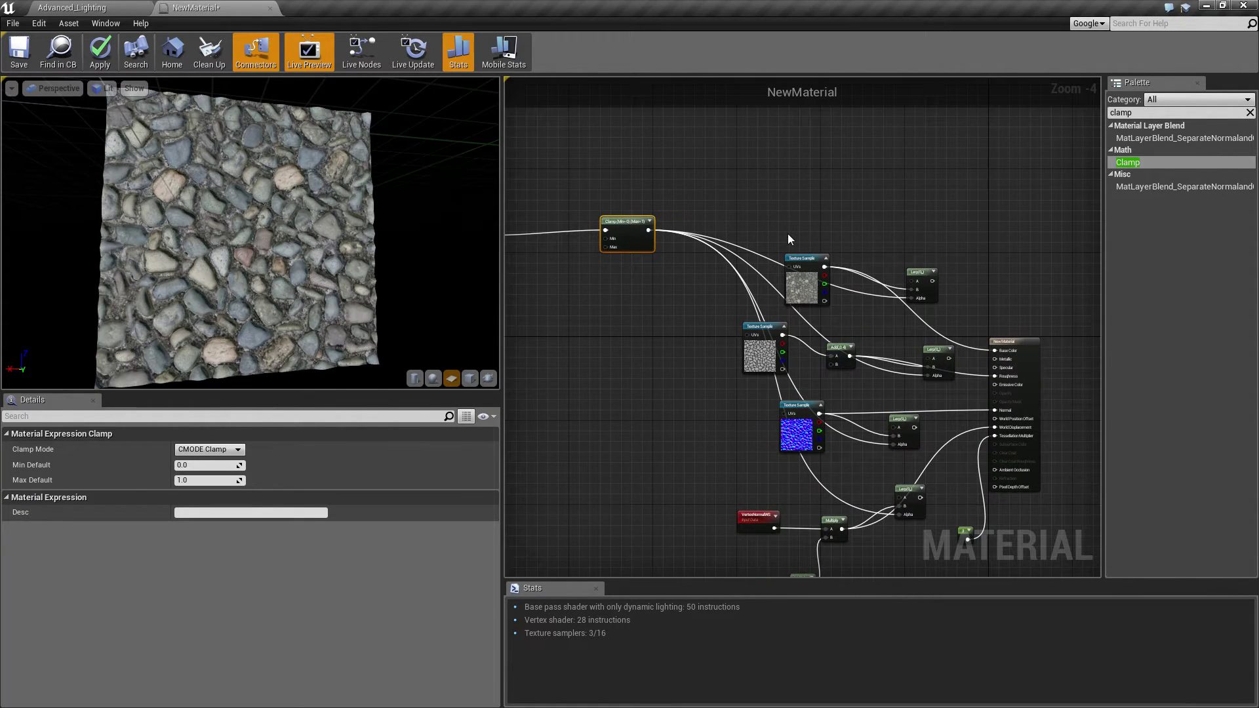
# Add a constant of 1 as A of the base colour Lerp and connect that Lerp to Base Color.
pyautogui.click(809, 195)
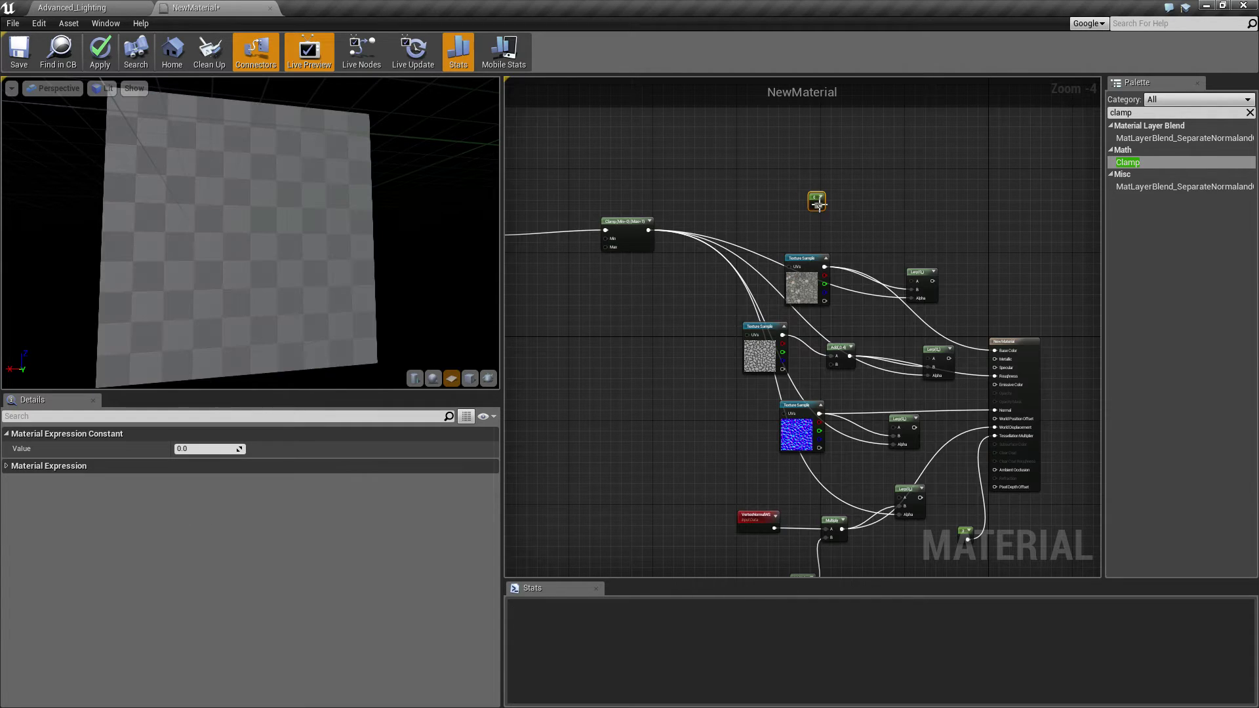
pyautogui.moveTo(820, 206); pyautogui.dragTo(931, 292)
pyautogui.moveTo(817, 197); pyautogui.dragTo(850, 226)
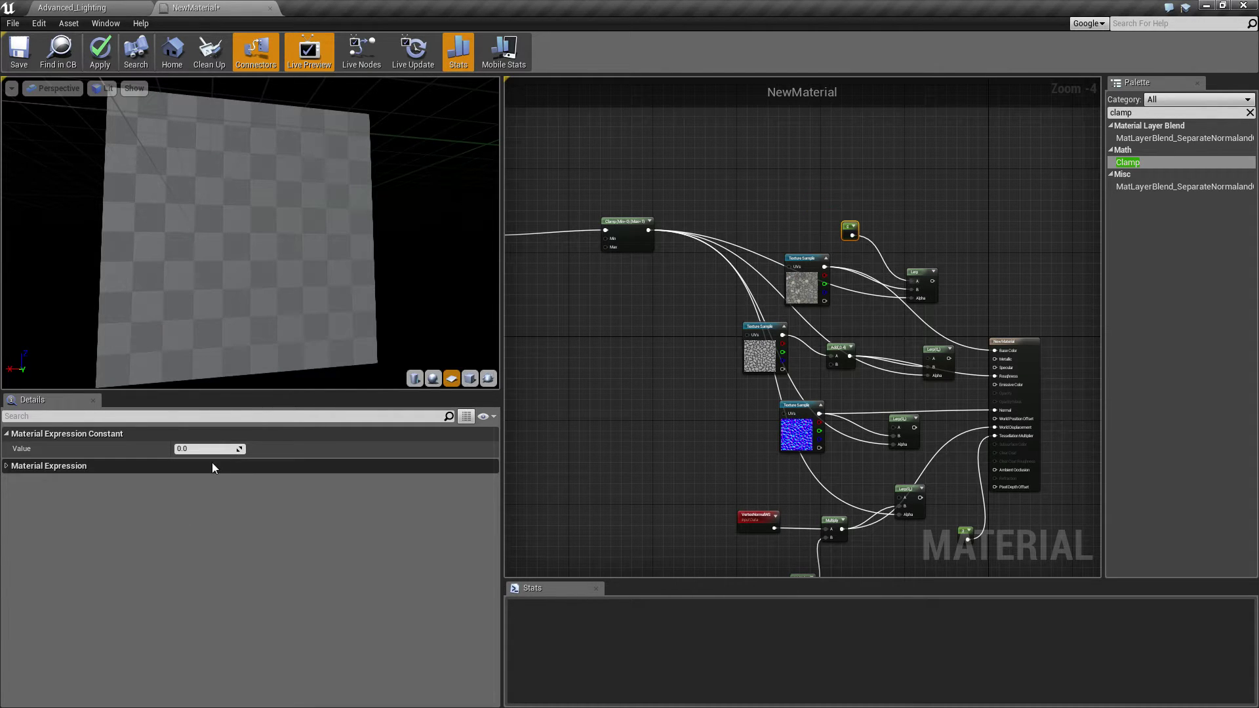
pyautogui.click(209, 450)
pyautogui.write('1')
pyautogui.press('Return')
pyautogui.scroll(4, 925, 240)
pyautogui.moveTo(925, 240); pyautogui.dragTo(831, 259, button='right')
pyautogui.moveTo(849, 346); pyautogui.dragTo(970, 485)
pyautogui.moveTo(837, 467); pyautogui.dragTo(829, 337, button='right')
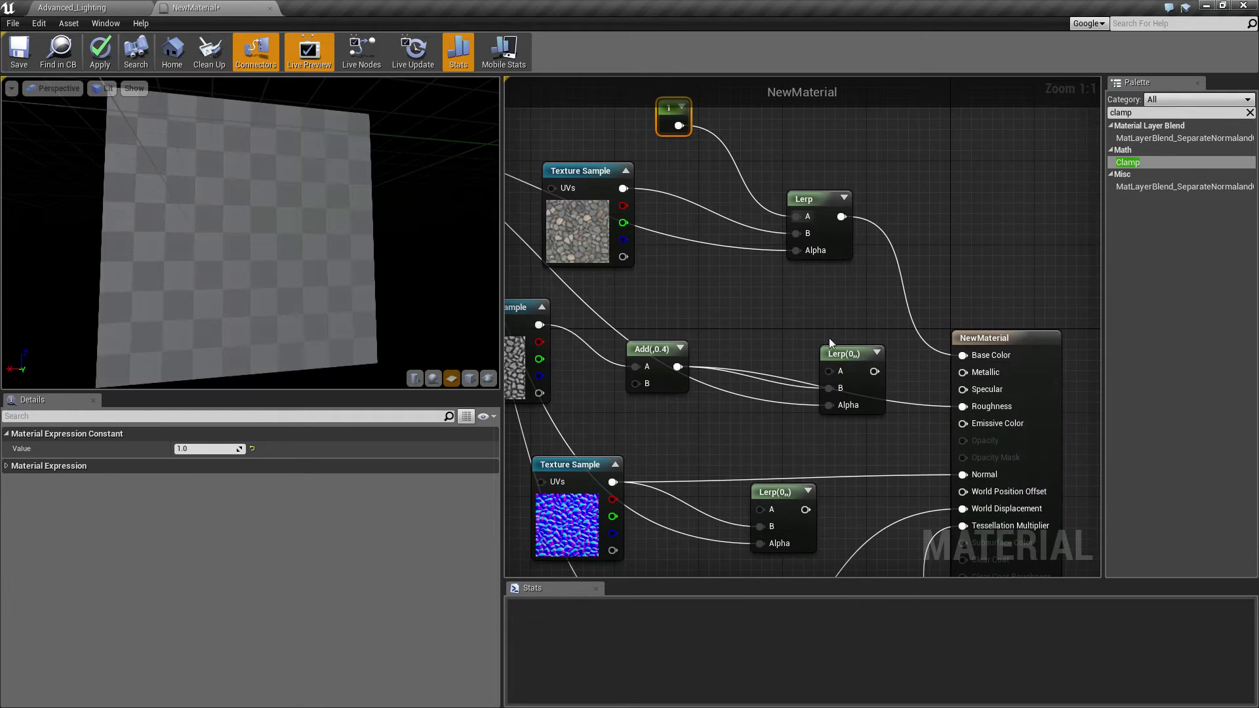
pyautogui.moveTo(654, 378); pyautogui.dragTo(694, 362, button='right')
pyautogui.moveTo(689, 335); pyautogui.dragTo(701, 304)
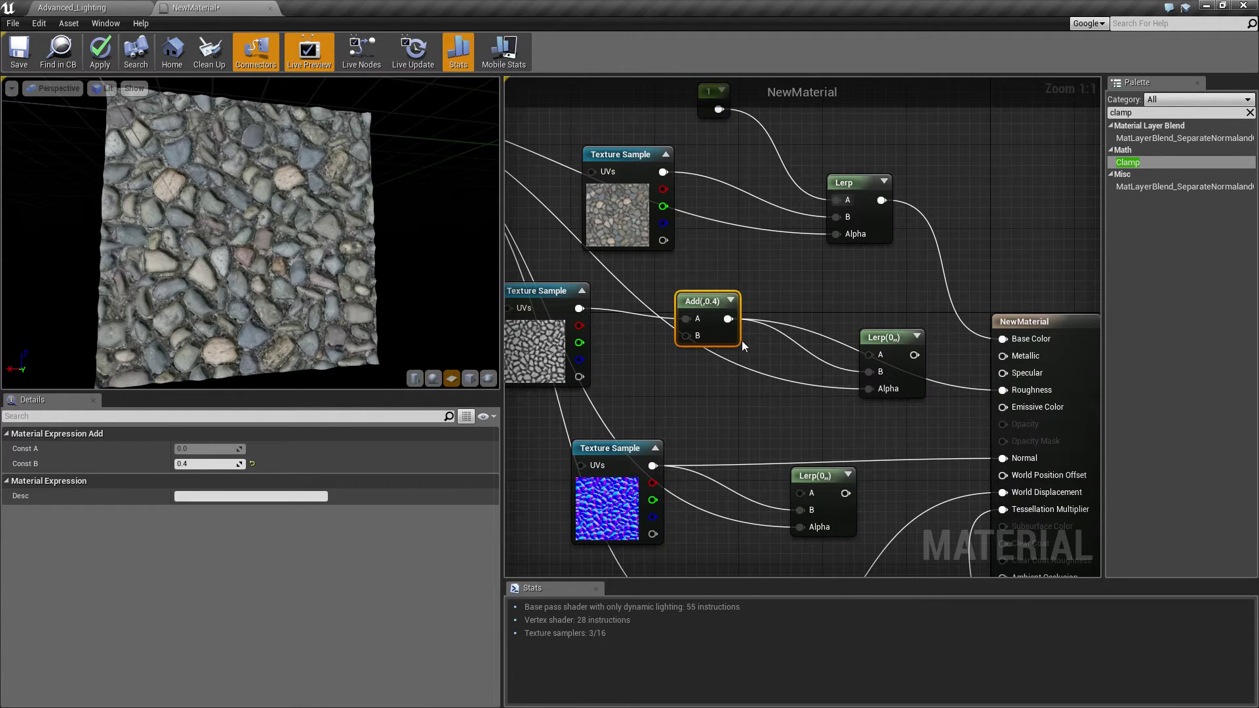
pyautogui.hotkey('ctrl', 'z')
pyautogui.hotkey('ctrl', 'z')
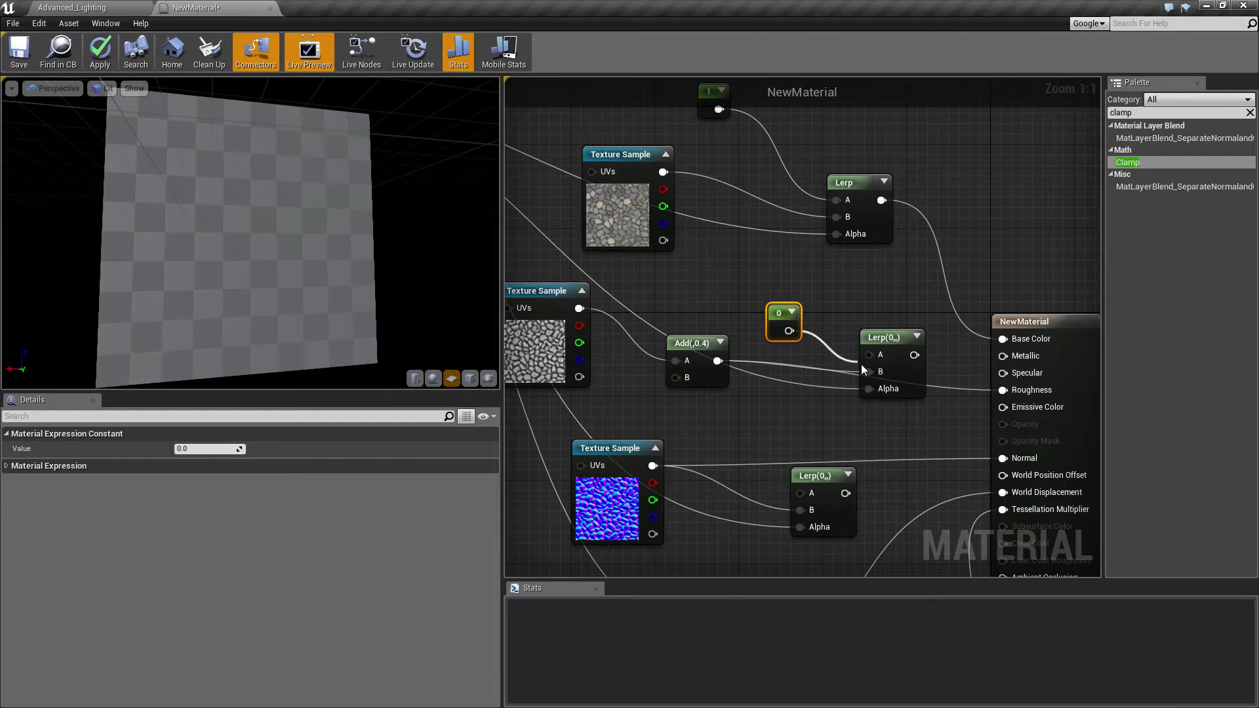
# Feed a constant of 0.8 into A of the roughness Lerp and connect that Lerp to Roughness.
pyautogui.moveTo(781, 311); pyautogui.dragTo(743, 289)
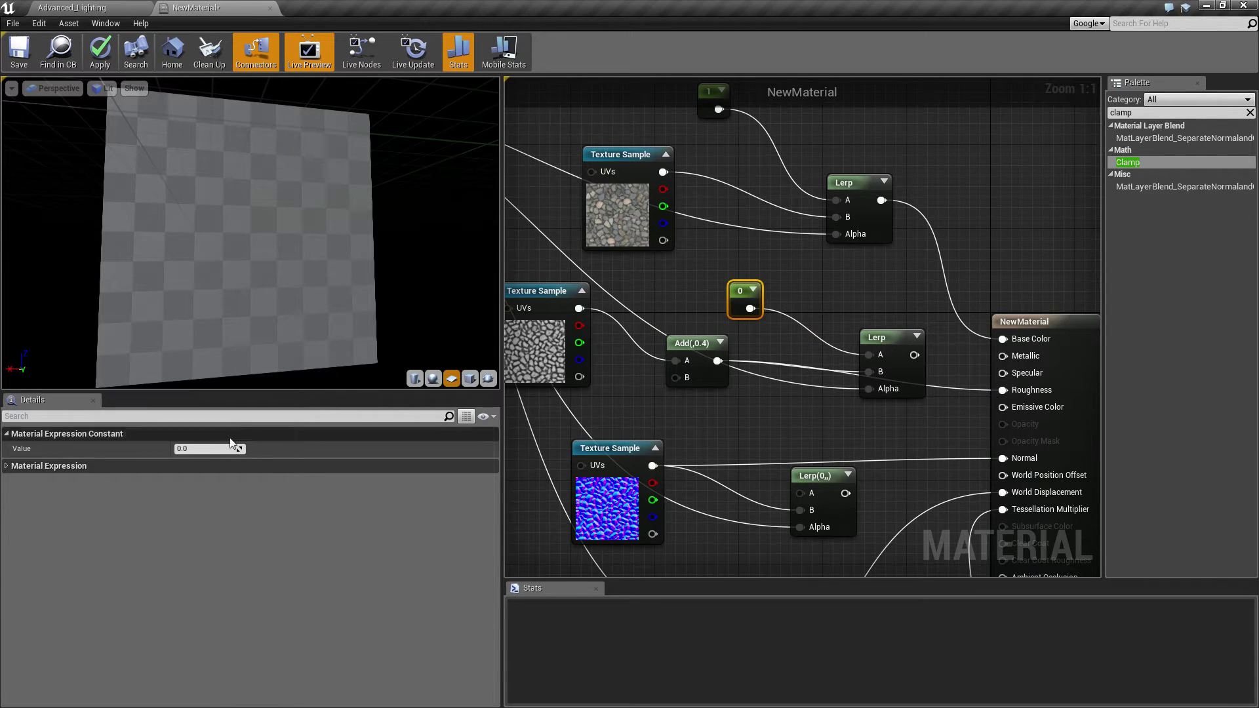
pyautogui.write('0.8')
pyautogui.press('Return')
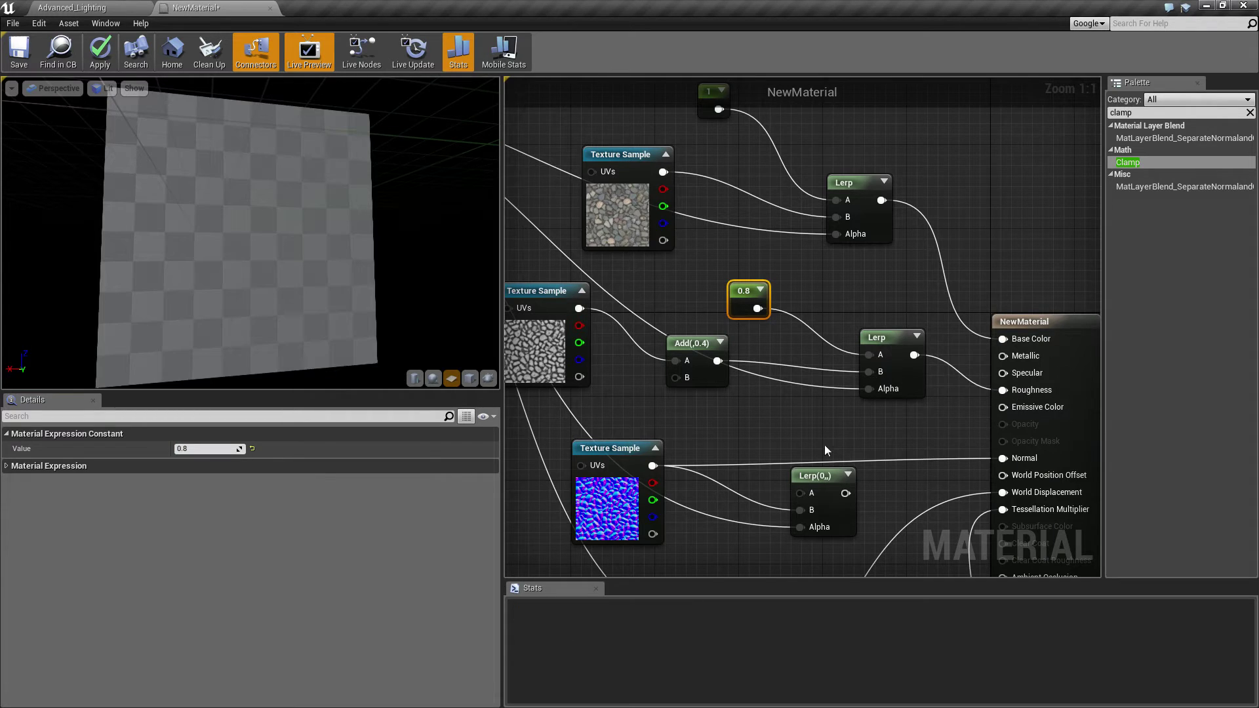
# Add a Constant3Vector, connect it to A of the normal Lerp, and space out the surrounding nodes.
pyautogui.moveTo(824, 445); pyautogui.dragTo(888, 342, button='right')
pyautogui.moveTo(888, 341); pyautogui.dragTo(909, 345)
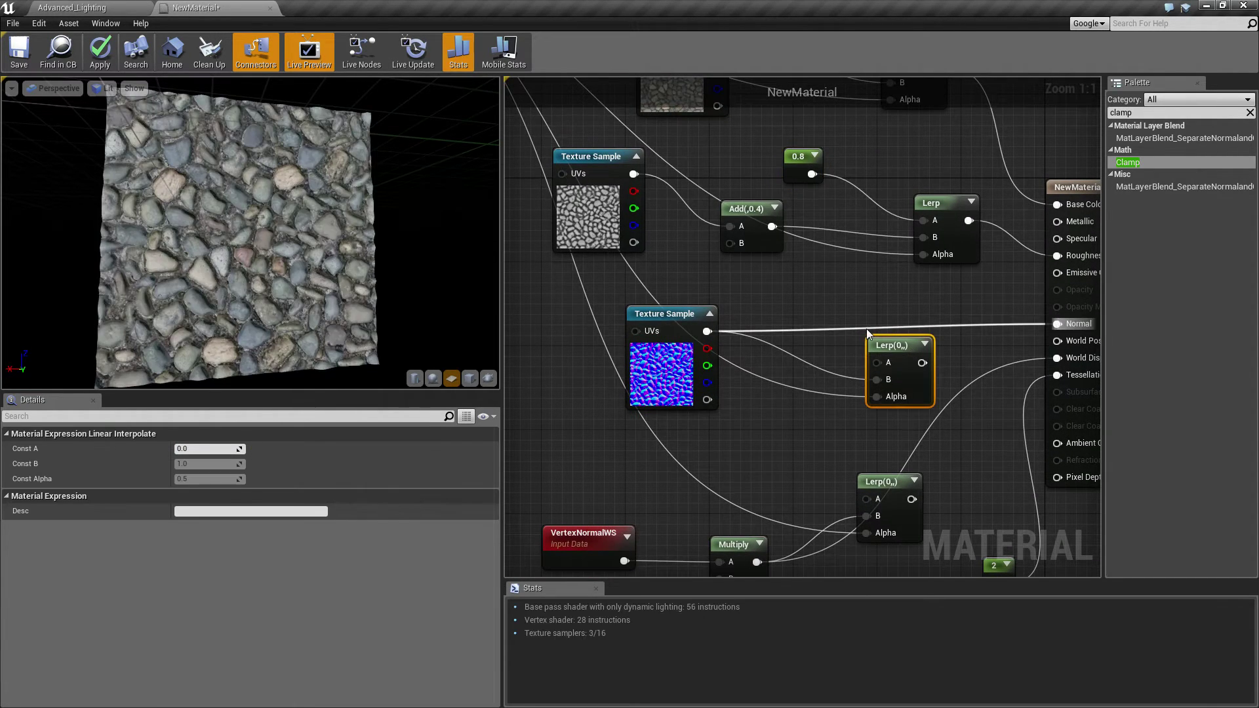
pyautogui.moveTo(683, 316); pyautogui.dragTo(590, 338)
pyautogui.press('3')
pyautogui.click(669, 305)
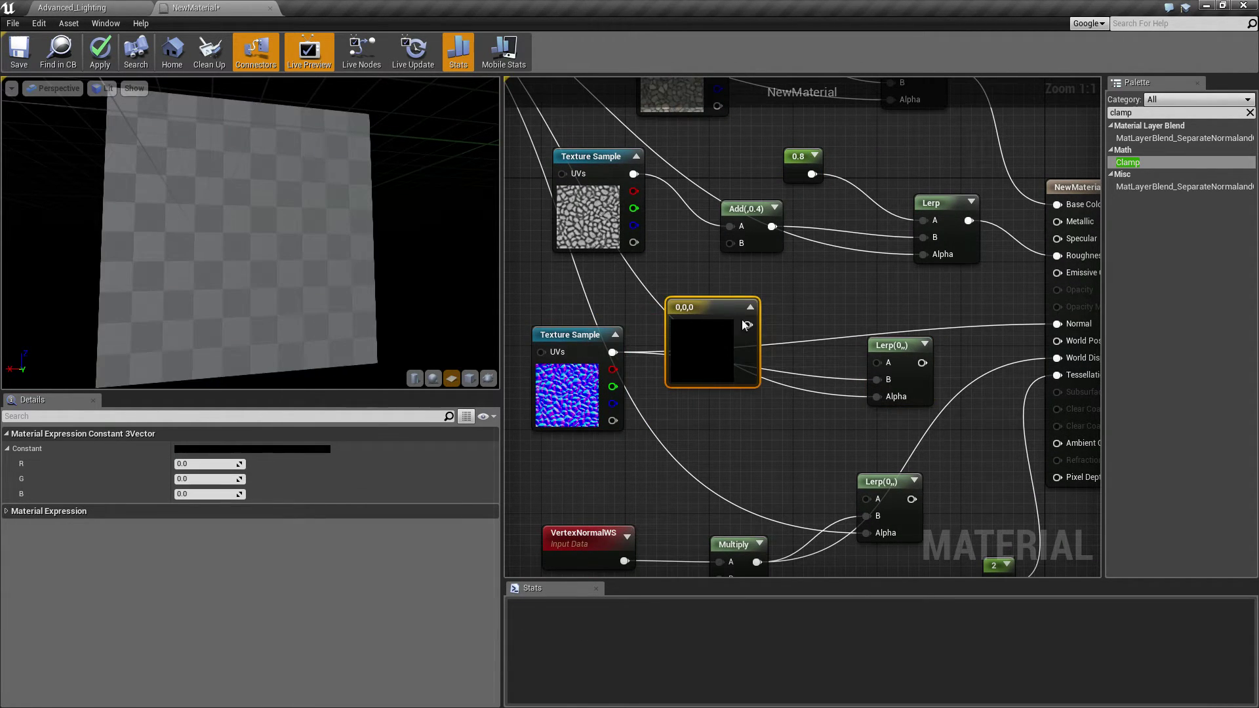
pyautogui.moveTo(748, 325); pyautogui.dragTo(882, 365)
pyautogui.moveTo(569, 334); pyautogui.dragTo(538, 376)
pyautogui.moveTo(703, 319); pyautogui.dragTo(665, 304)
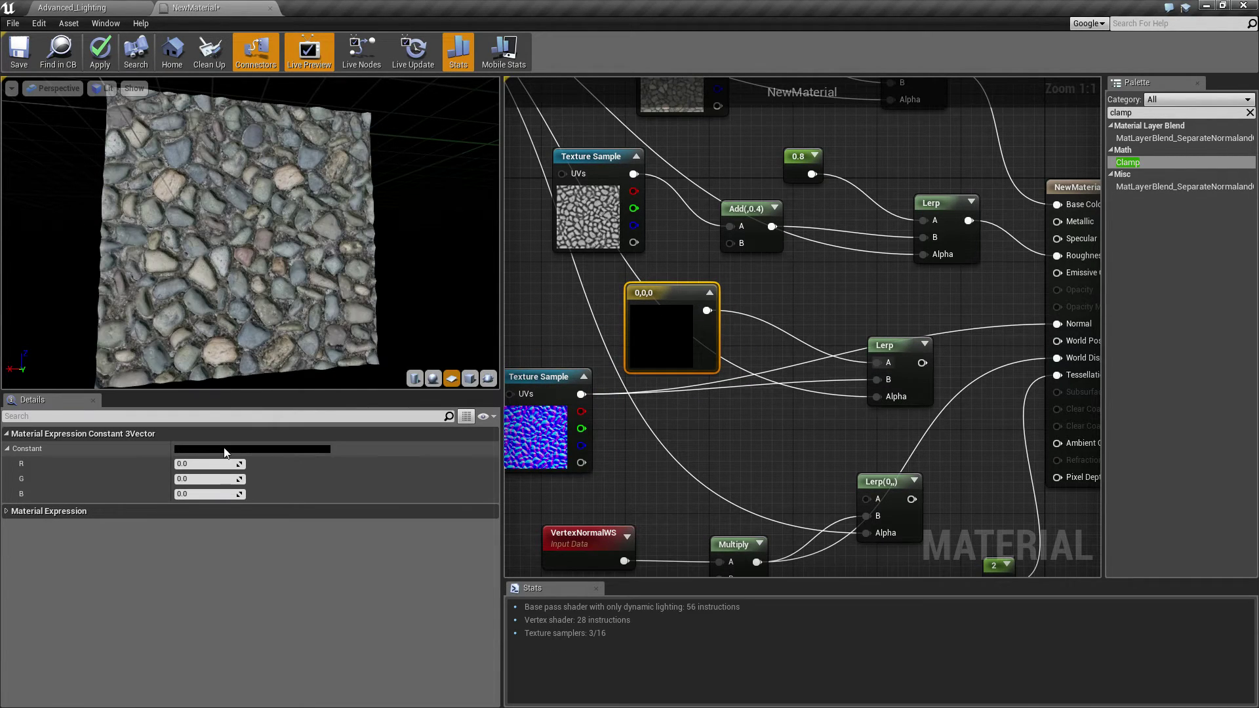
# Set the Constant3Vector to 0,0,1 and connect the normal Lerp to the Normal input.
pyautogui.write('1')
pyautogui.press('Return')
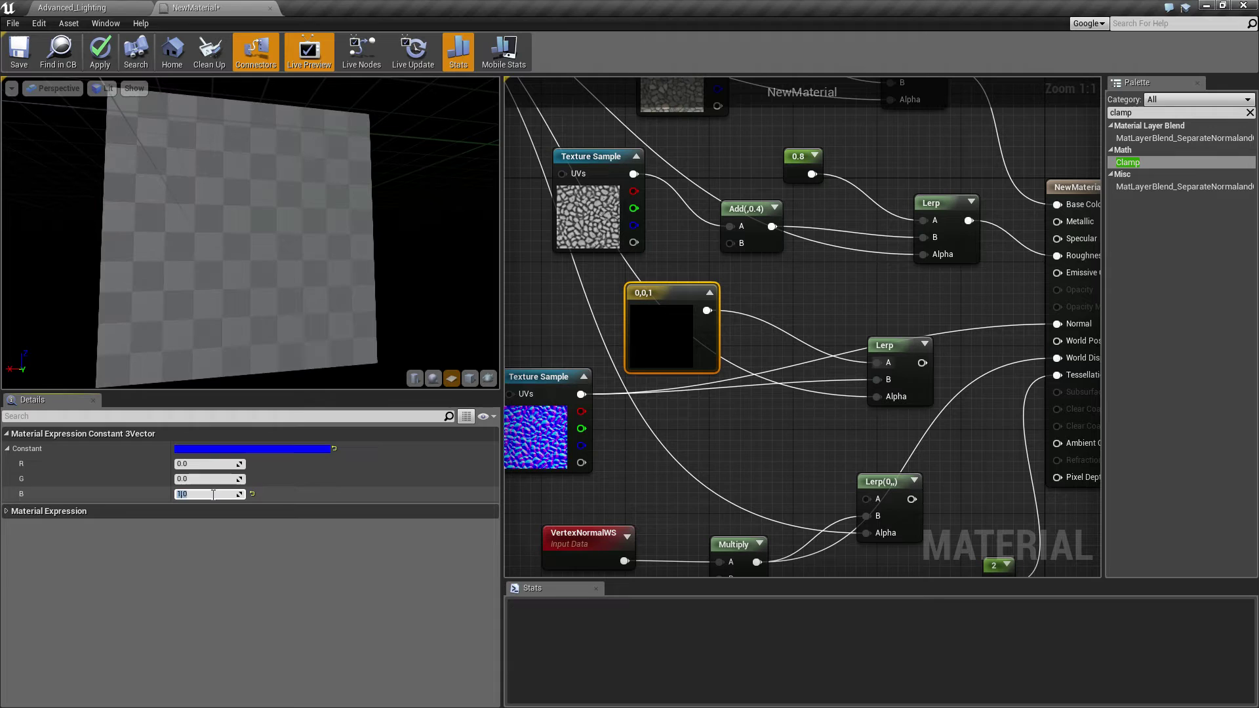
pyautogui.click(267, 449)
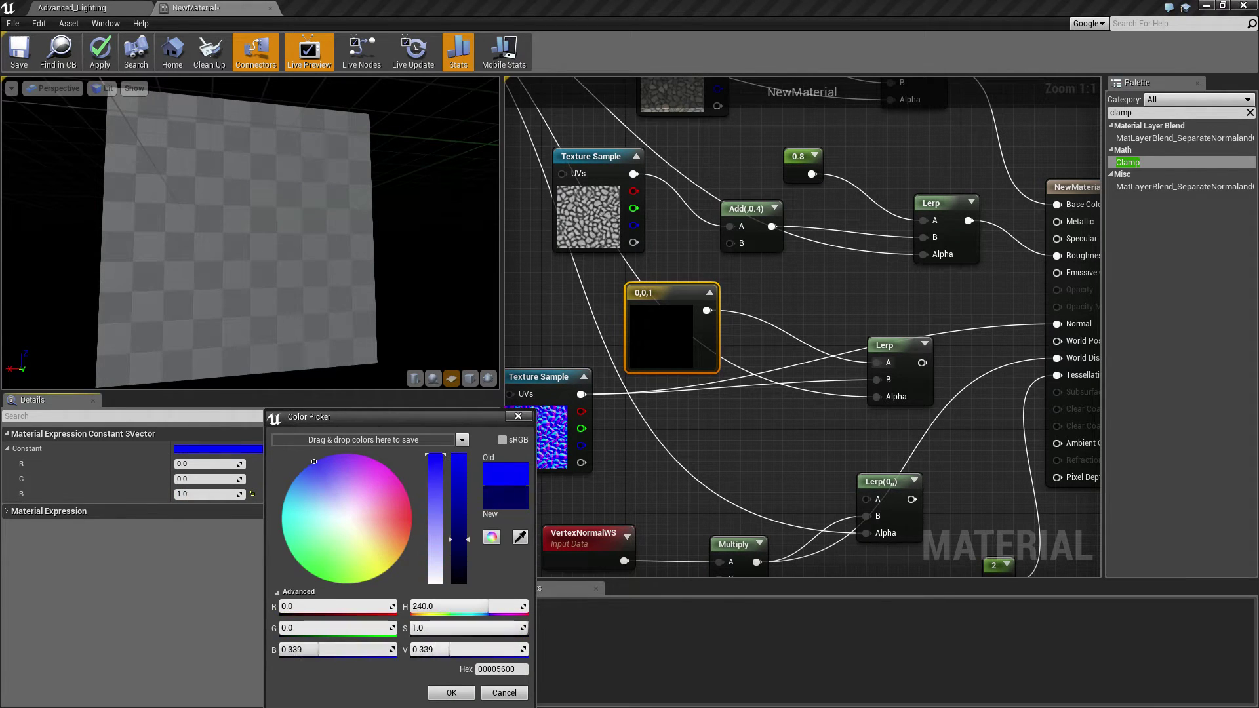
pyautogui.click(451, 692)
pyautogui.moveTo(918, 366); pyautogui.dragTo(1059, 323)
# Reposition the displacement Lerp and connect a new constant to its A input.
pyautogui.moveTo(1002, 333); pyautogui.dragTo(845, 288, button='right')
pyautogui.moveTo(789, 477); pyautogui.dragTo(893, 356, button='right')
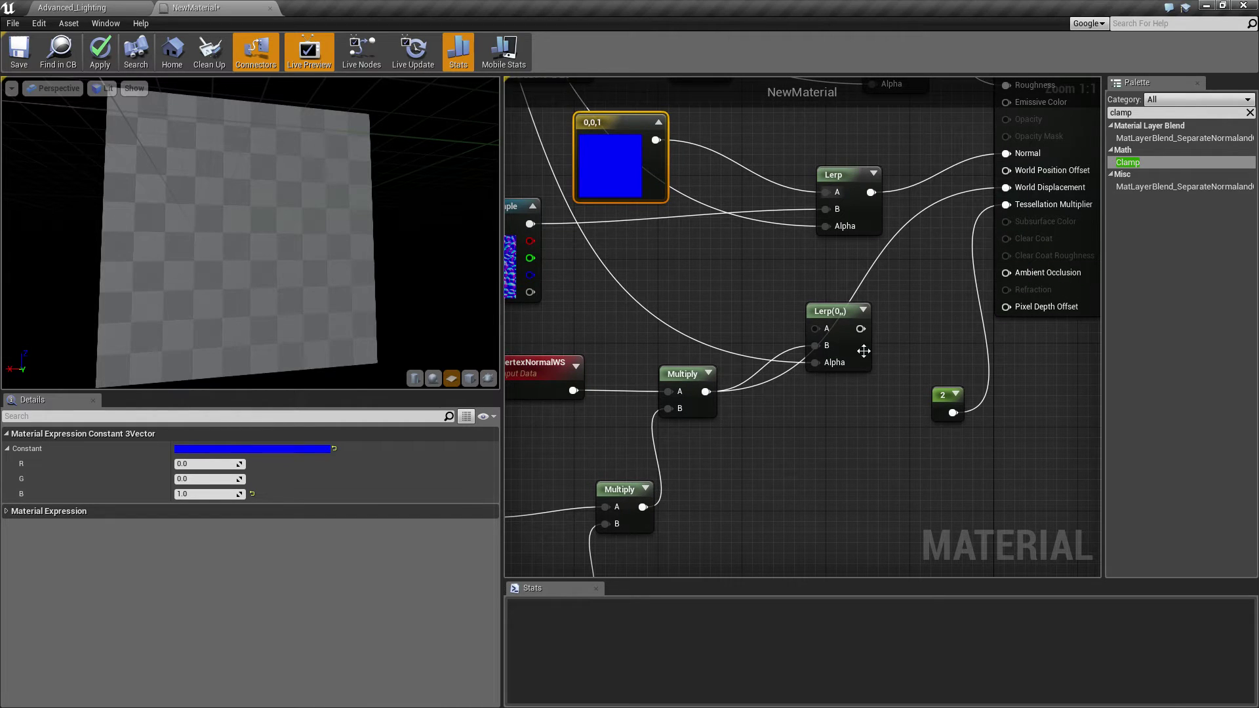
pyautogui.moveTo(830, 310); pyautogui.dragTo(839, 341)
pyautogui.click(719, 281)
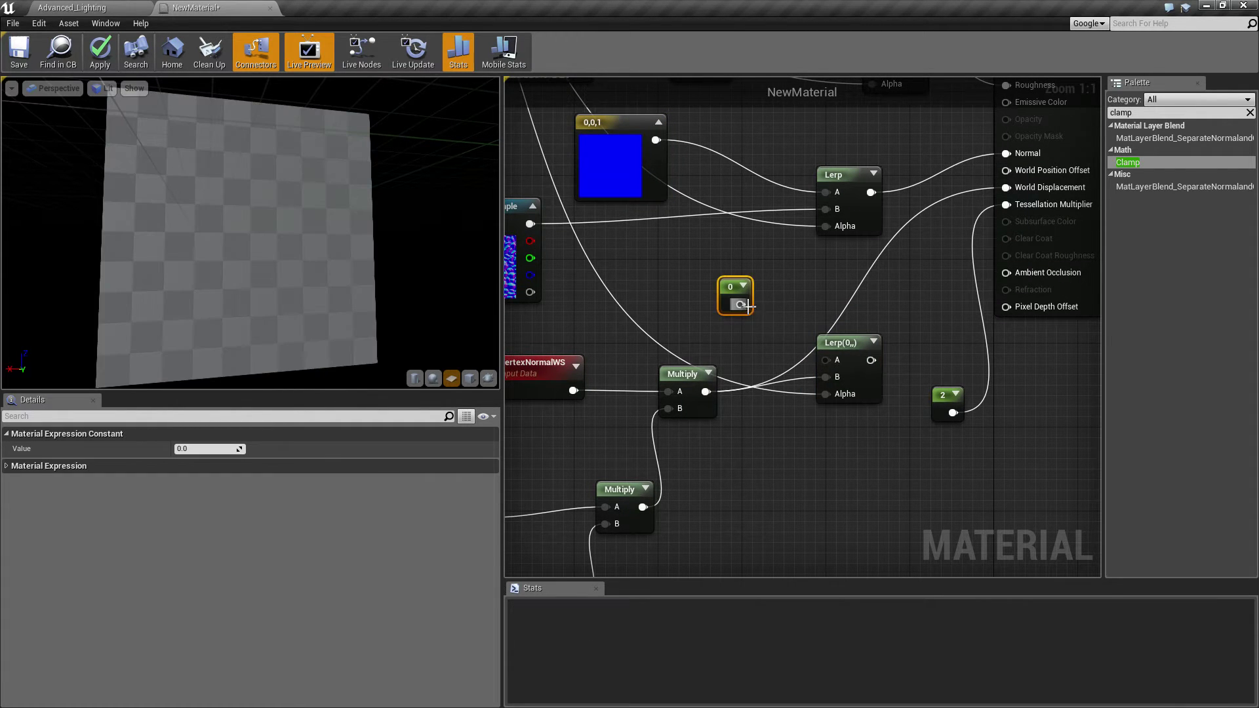
pyautogui.moveTo(740, 304); pyautogui.dragTo(832, 356)
# Set the displacement Lerp's constant to 4 and connect that Lerp to World Displacement.
pyautogui.moveTo(664, 382); pyautogui.dragTo(809, 243, button='right')
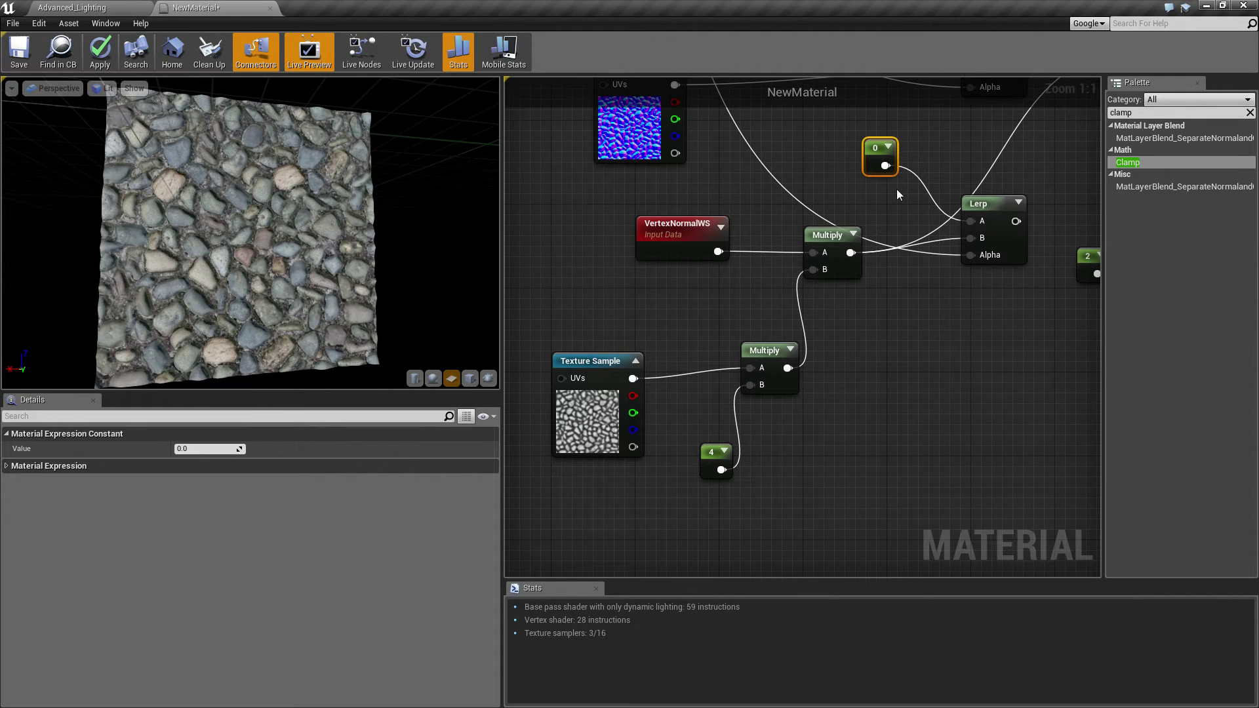
pyautogui.click(197, 448)
pyautogui.write('3')
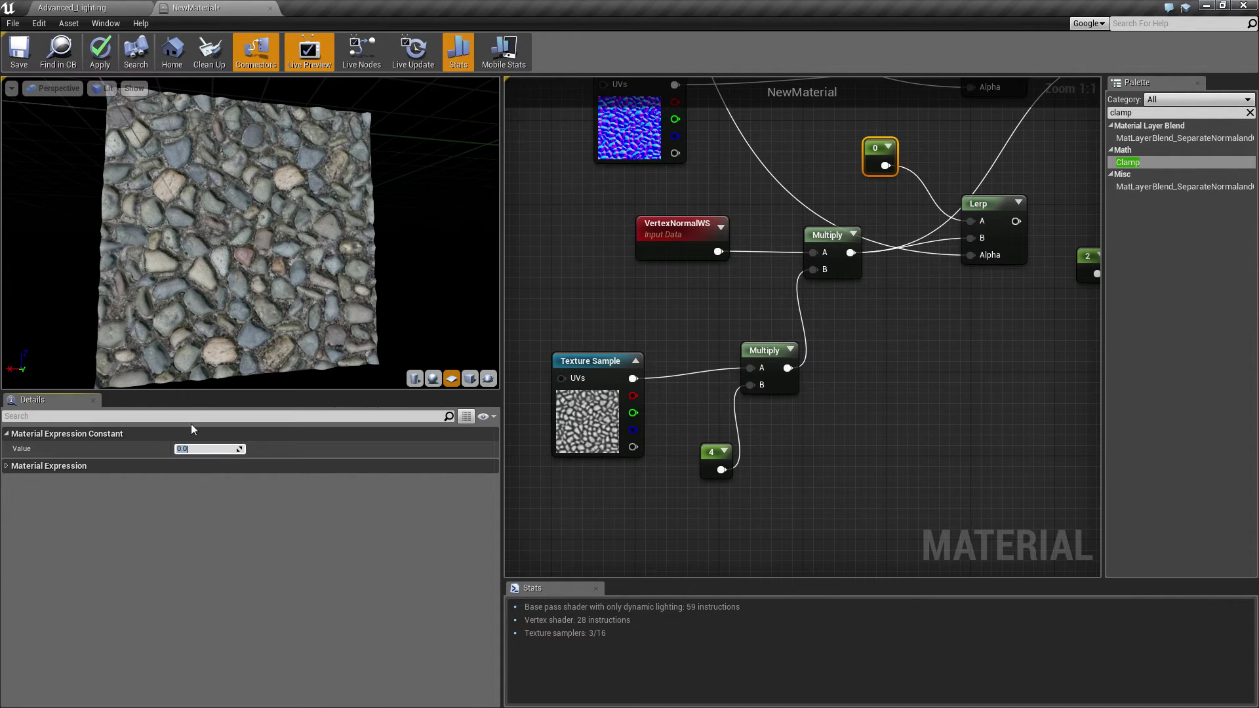
pyautogui.press('Return')
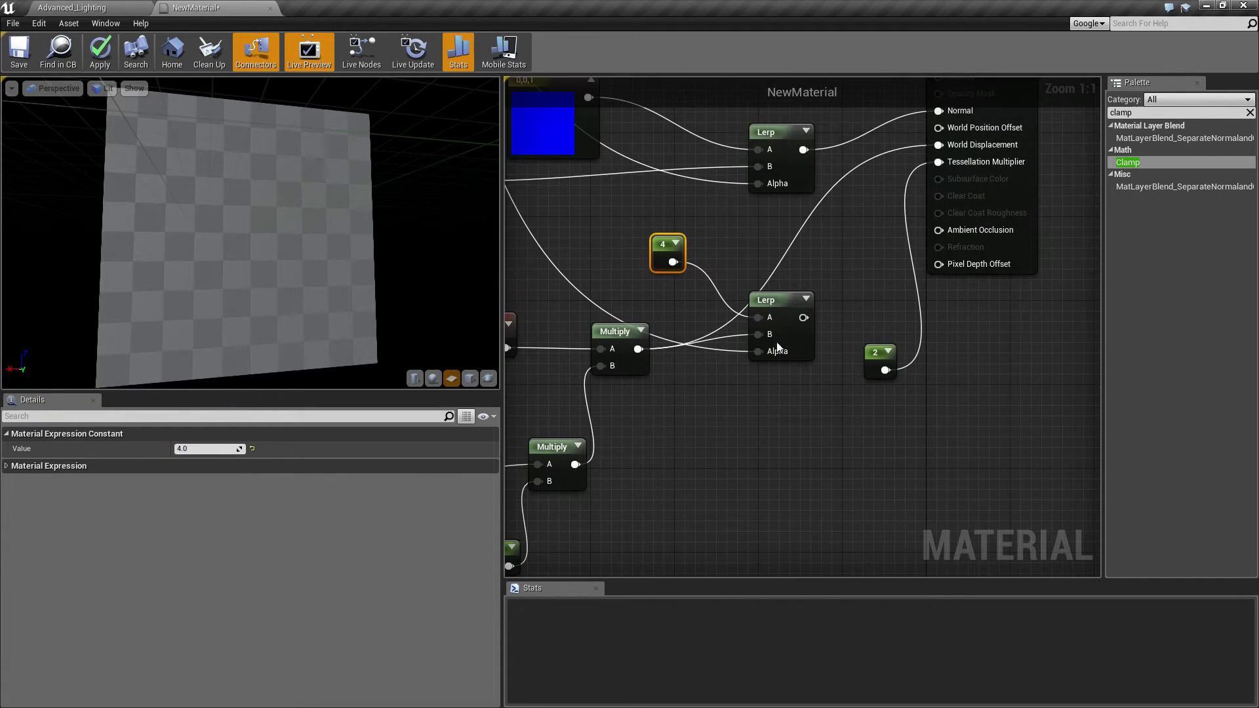
pyautogui.moveTo(804, 326); pyautogui.dragTo(966, 148)
pyautogui.moveTo(784, 254); pyautogui.dragTo(816, 275)
# Raise the default value of the Amount Of Snow parameter to about 0.63 and inspect the preview plane.
pyautogui.moveTo(508, 132); pyautogui.dragTo(754, 242, button='right')
pyautogui.moveTo(604, 192); pyautogui.dragTo(977, 390, button='right')
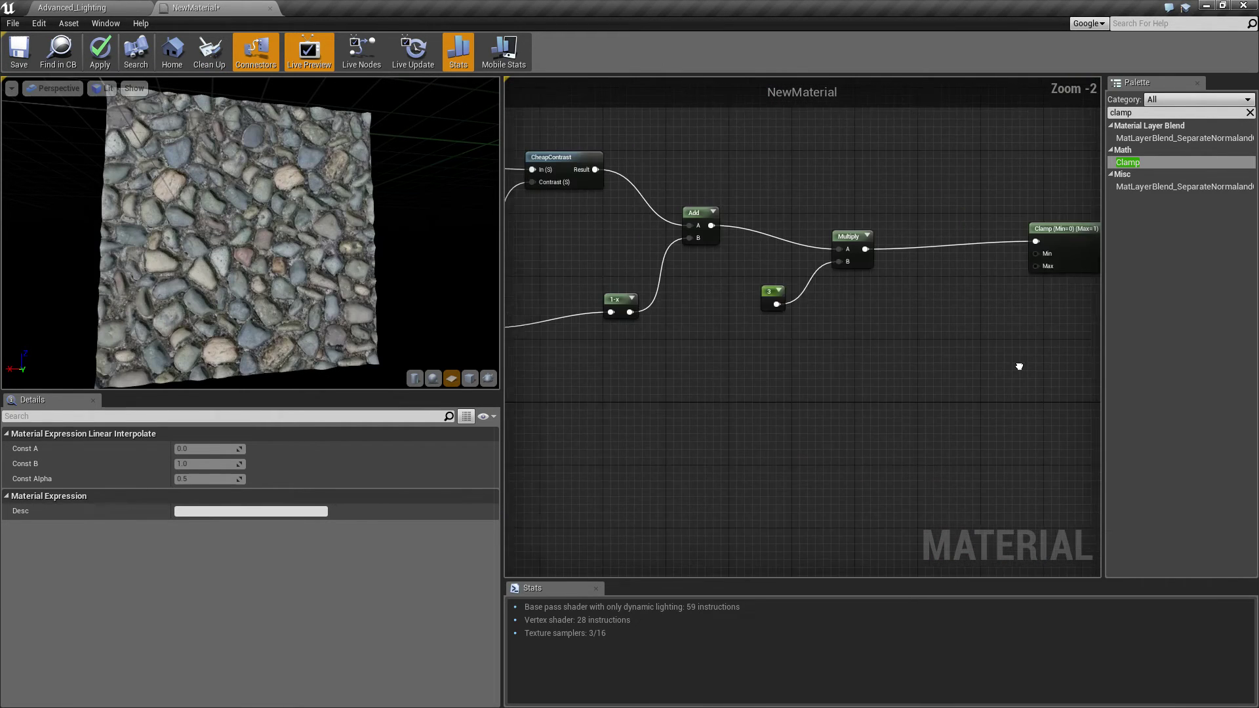
pyautogui.click(607, 412)
pyautogui.moveTo(196, 449); pyautogui.dragTo(200, 449)
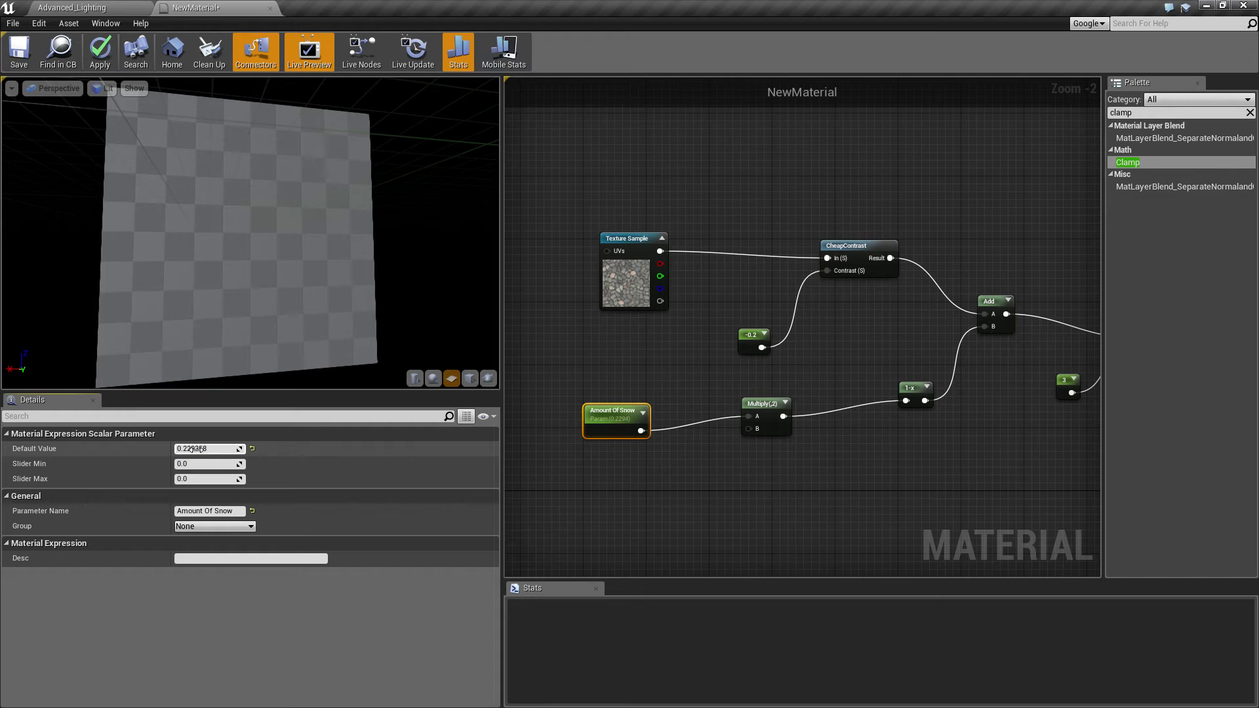
pyautogui.moveTo(200, 449); pyautogui.dragTo(197, 450)
pyautogui.moveTo(295, 261); pyautogui.dragTo(288, 309)
pyautogui.moveTo(289, 308); pyautogui.dragTo(211, 415, button='right')
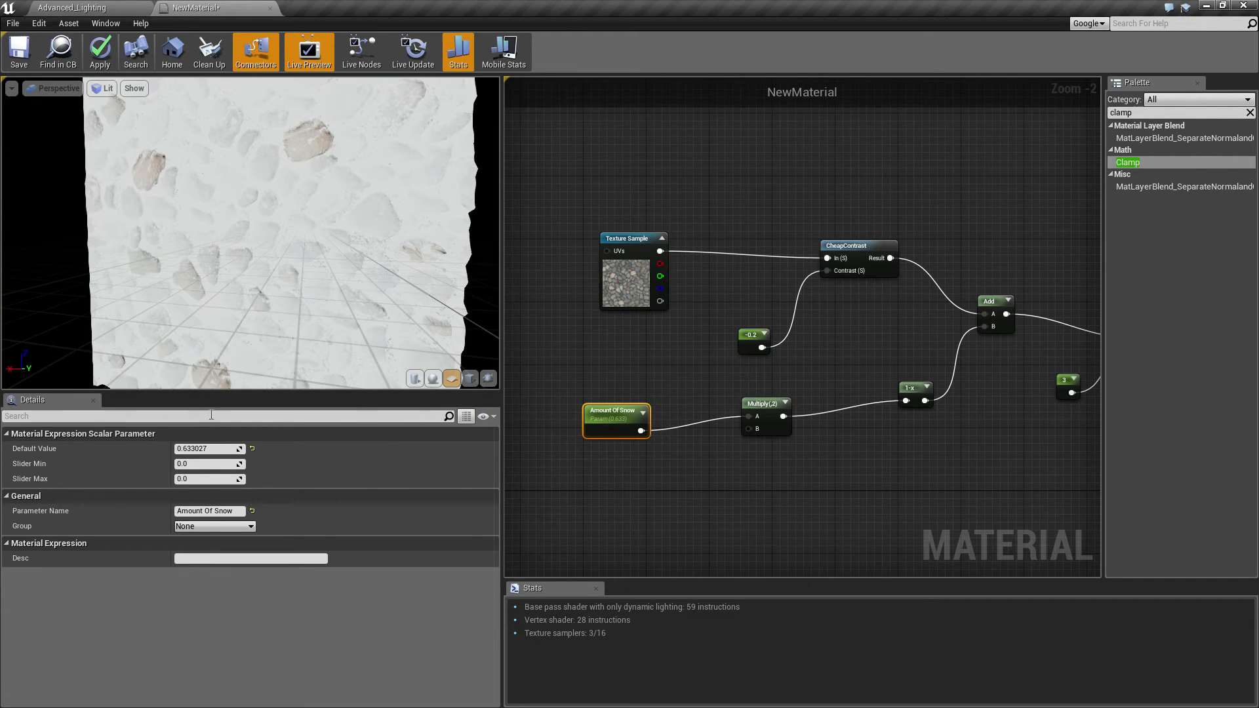
# Set the Amount Of Snow default value to 0.4 and gradually raise it to about 0.51 while viewing the preview.
pyautogui.write('4')
pyautogui.press('Return')
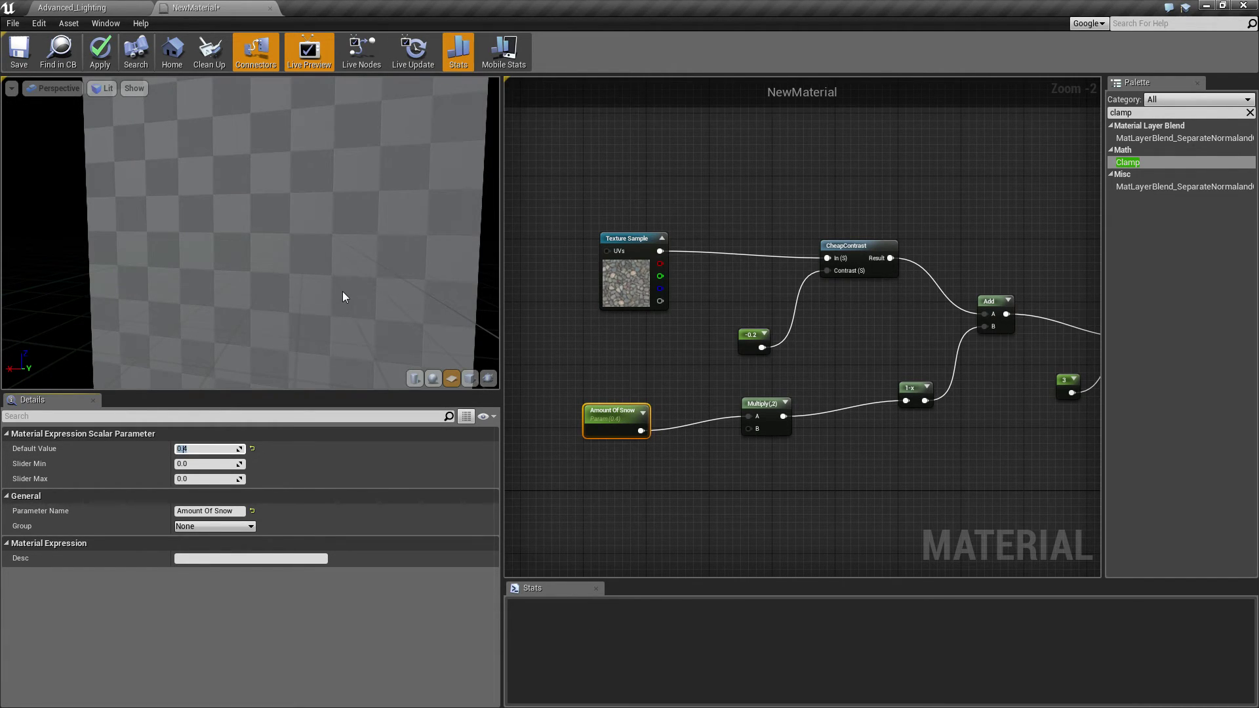
pyautogui.moveTo(343, 291); pyautogui.dragTo(367, 262)
pyautogui.moveTo(195, 451); pyautogui.dragTo(202, 451)
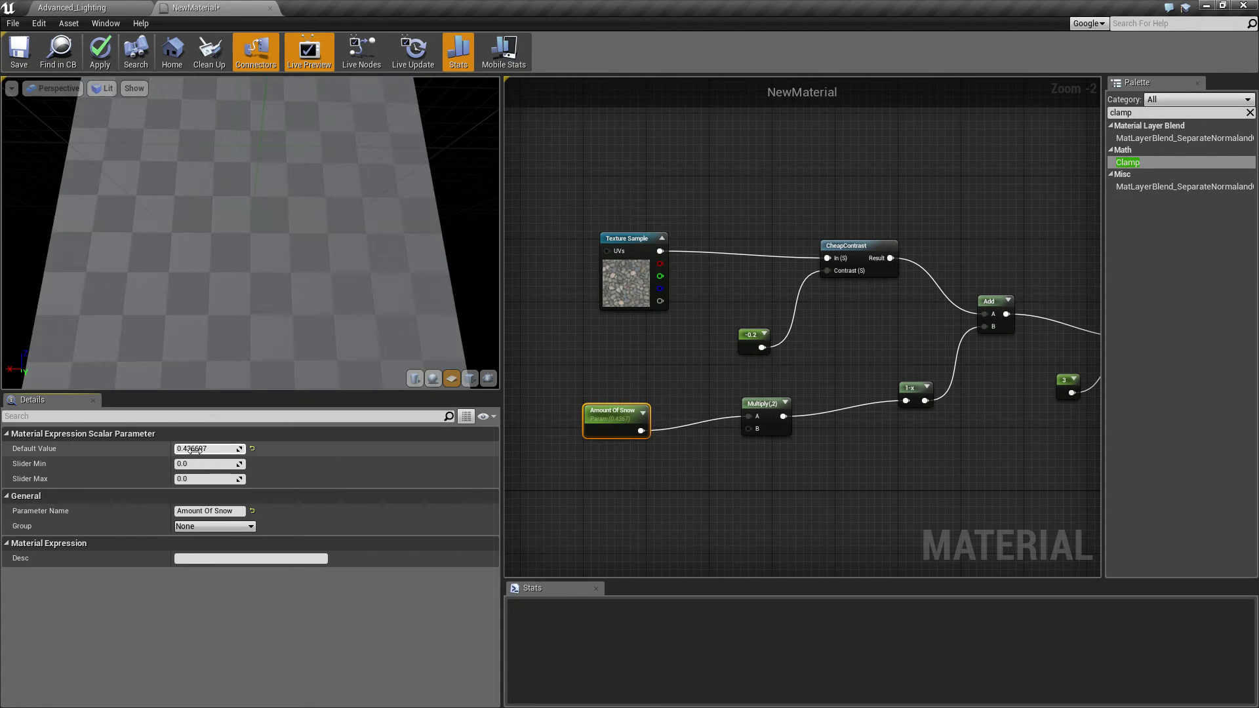
pyautogui.click(254, 621)
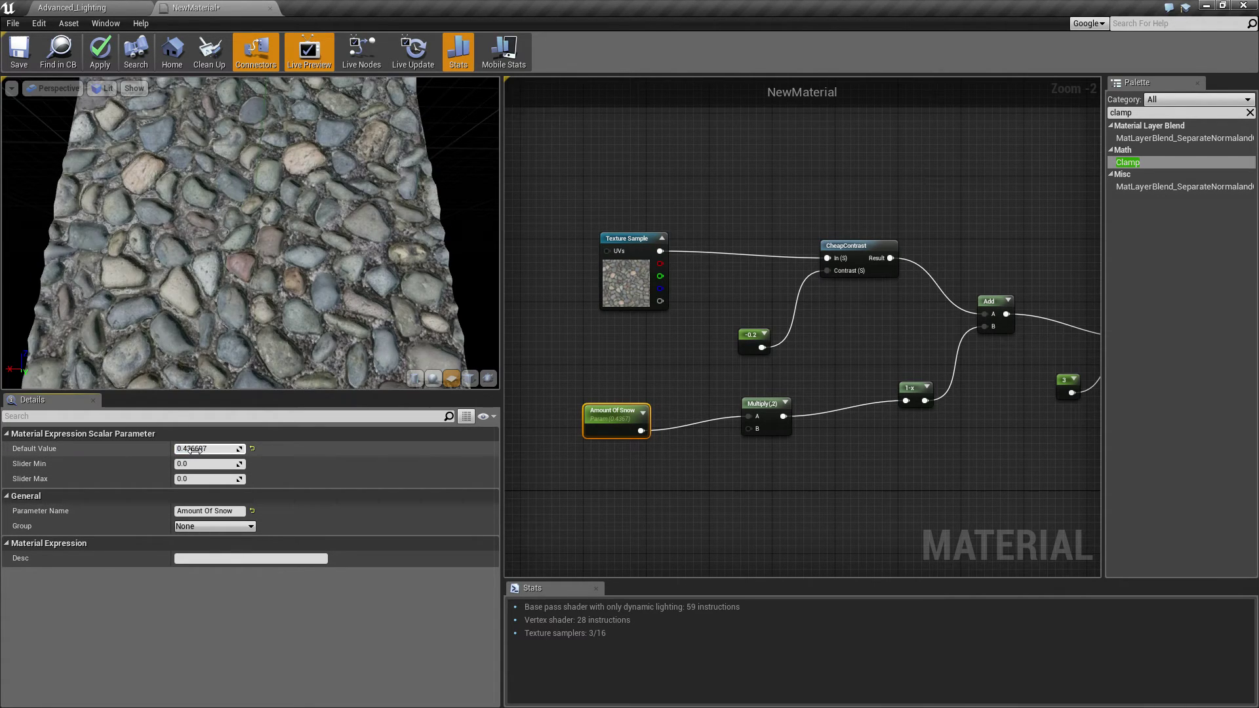
pyautogui.moveTo(193, 449); pyautogui.dragTo(199, 449)
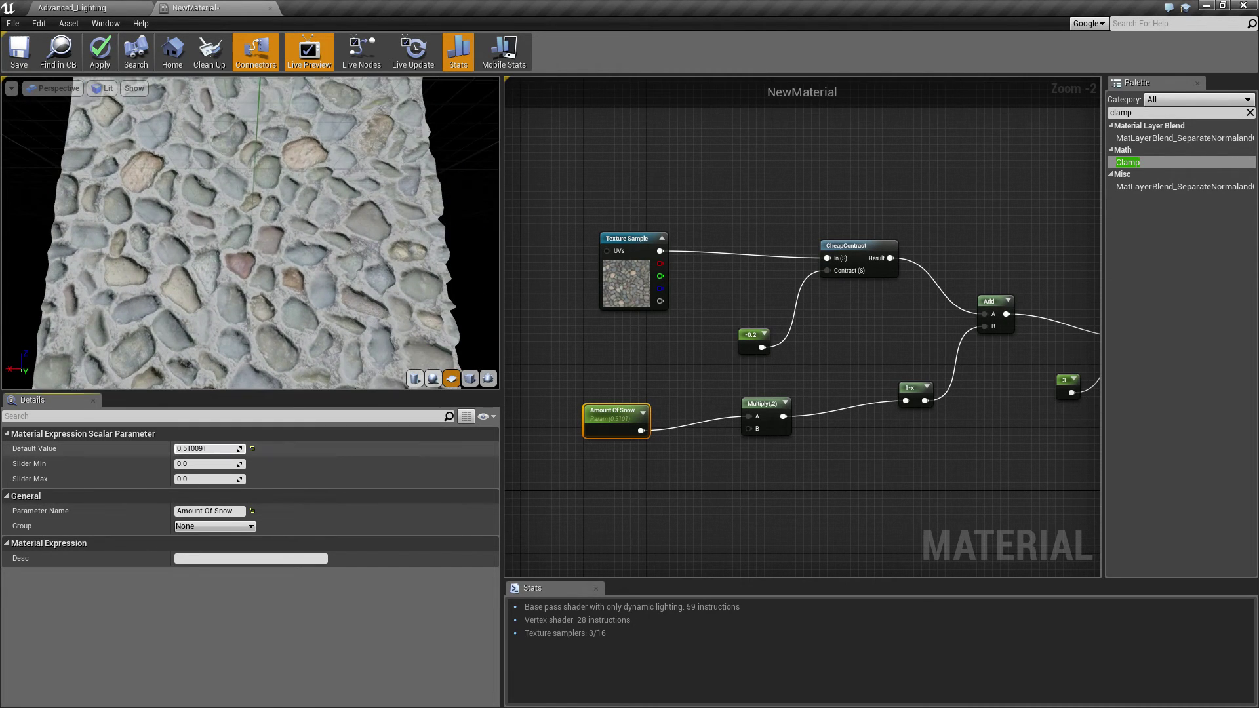
# Raise the Amount Of Snow default value to about 0.59, apply the material, and switch to the Advanced_Lighting level.
pyautogui.moveTo(197, 449); pyautogui.dragTo(205, 448)
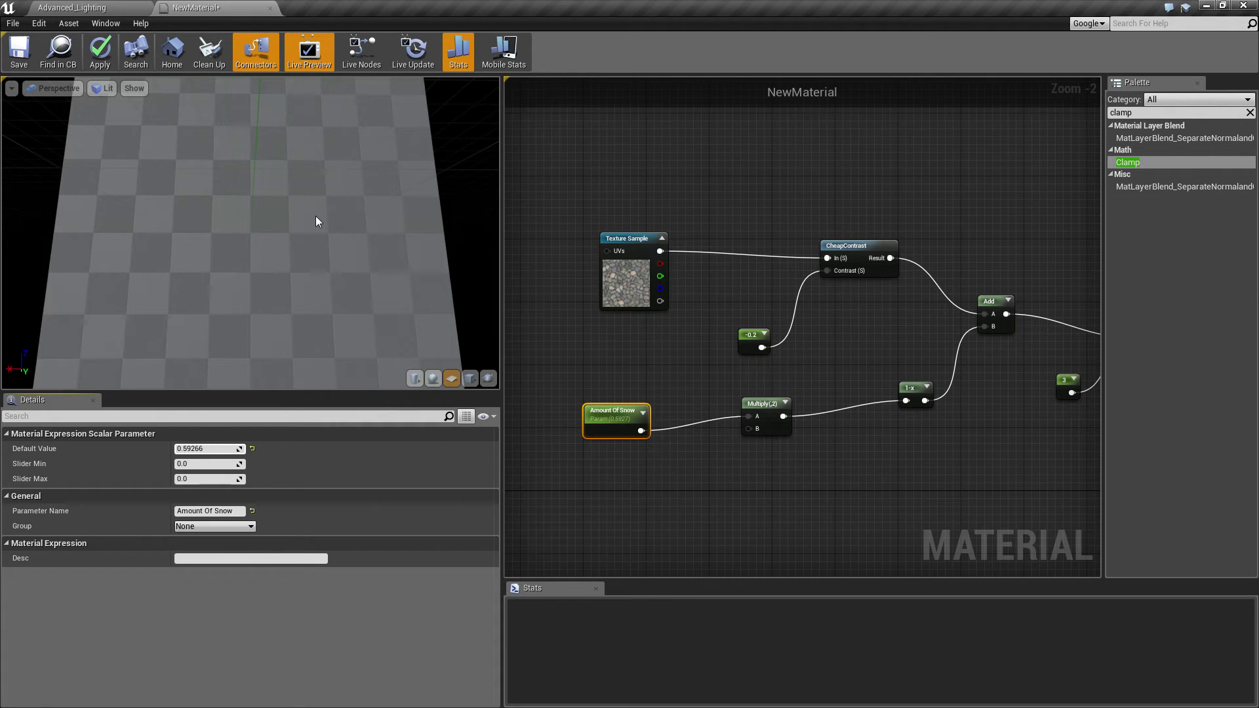
pyautogui.moveTo(203, 133); pyautogui.dragTo(197, 204)
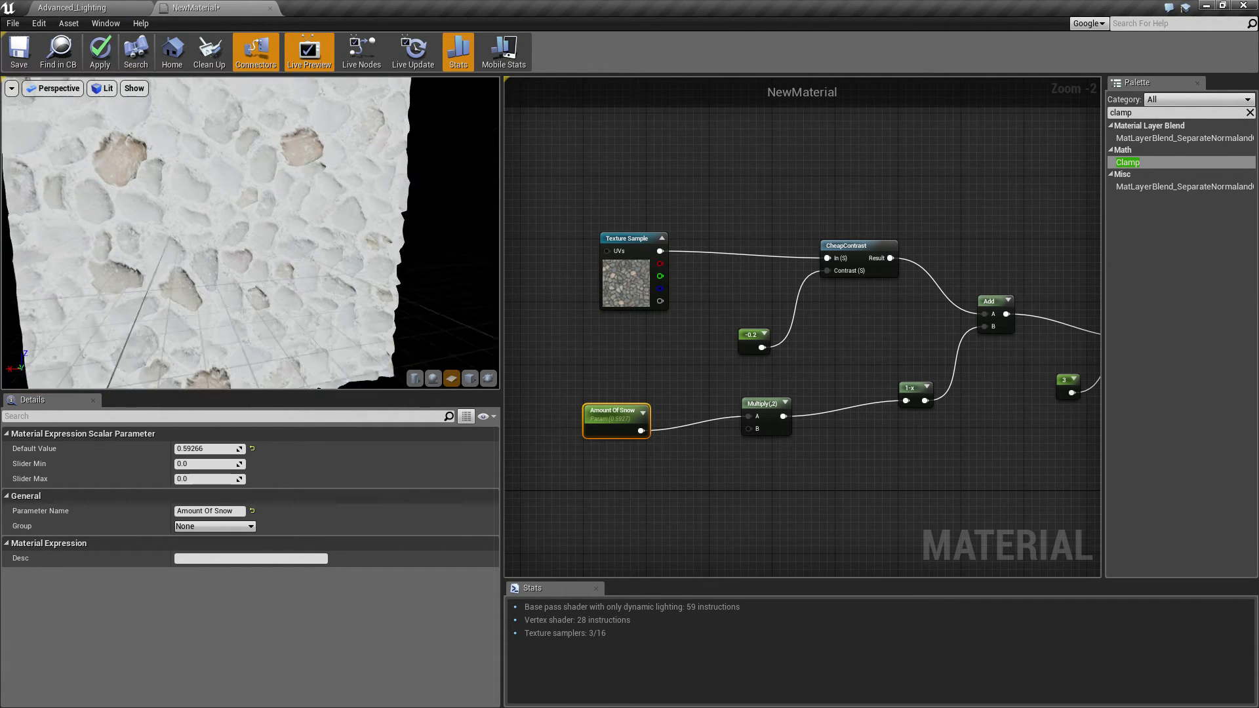
pyautogui.click(99, 53)
pyautogui.click(133, 10)
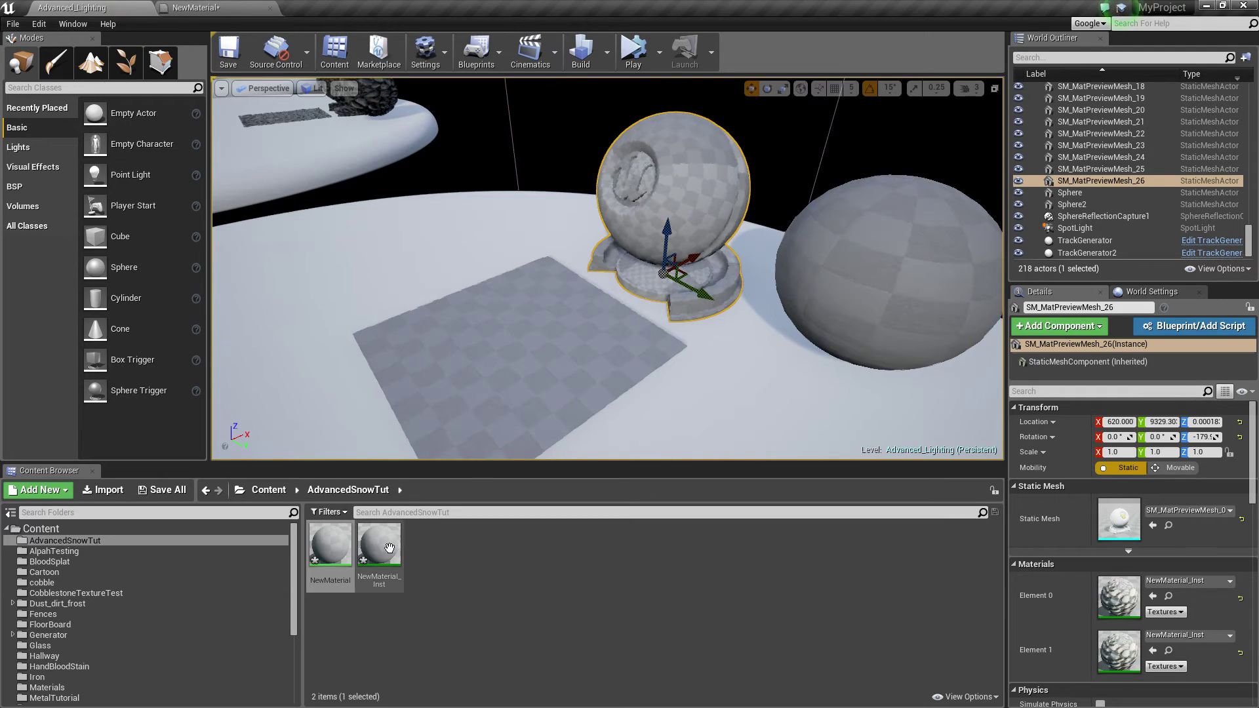
# Create a material instance from NewMaterial and try to delete the existing NewMaterial_Inst.
pyautogui.click(337, 544)
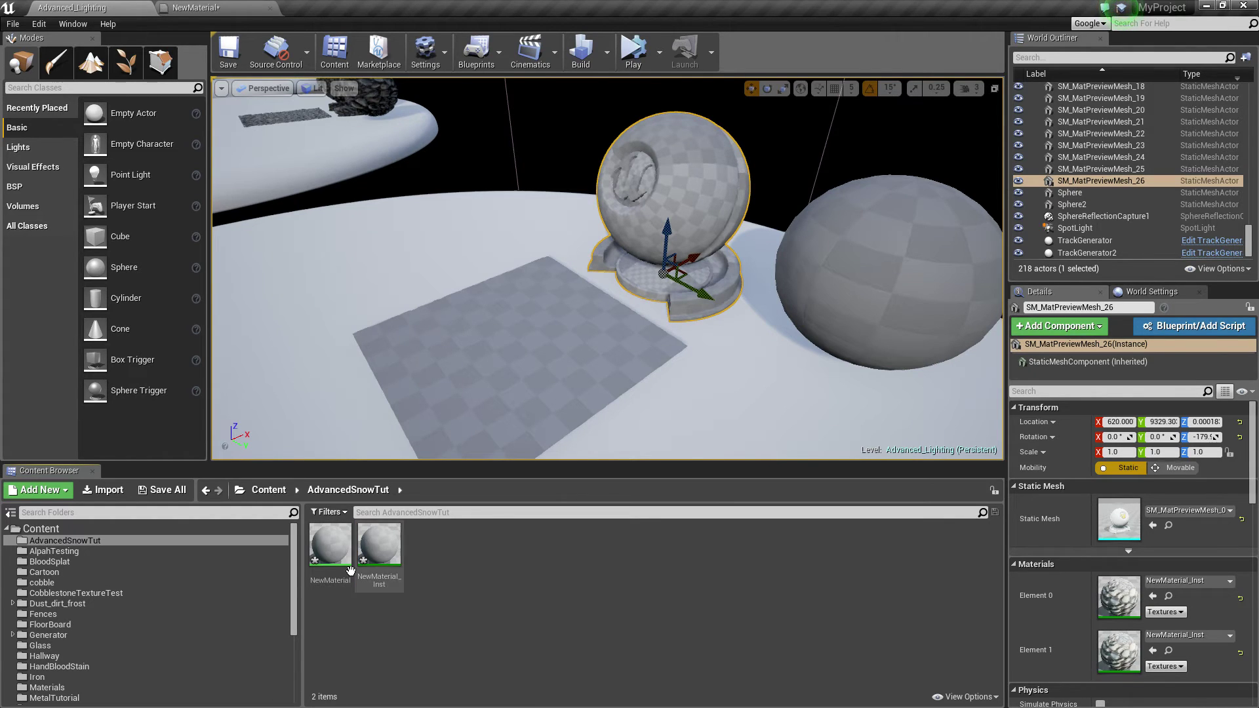
pyautogui.rightClick(337, 544)
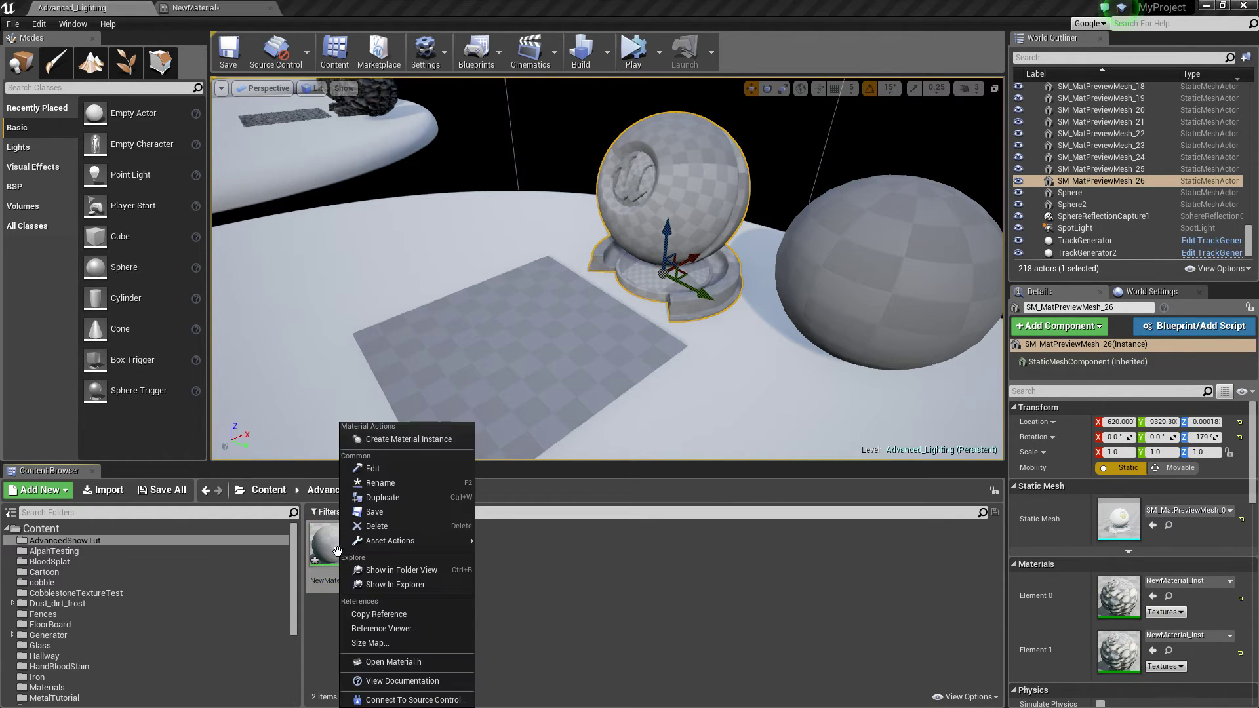
pyautogui.click(414, 440)
pyautogui.click(385, 557)
pyautogui.press('Delete')
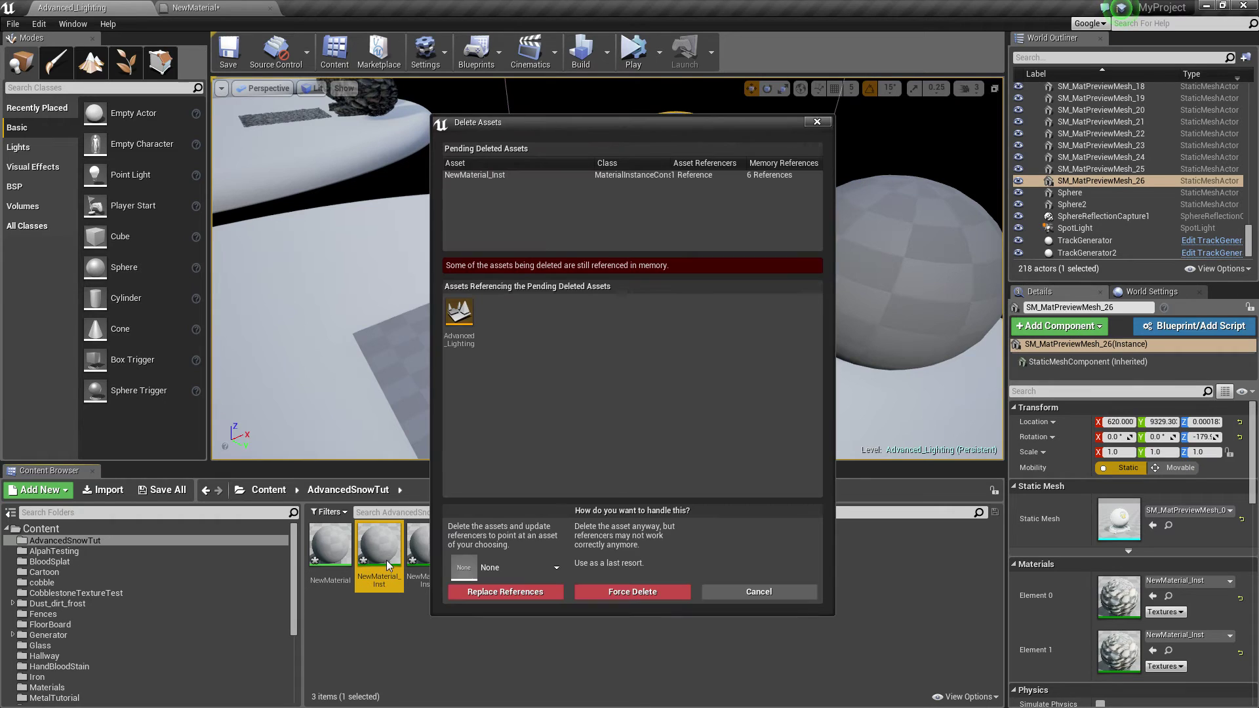
pyautogui.click(756, 592)
# Delete the extra material instance NewMaterial_Inst2.
pyautogui.click(428, 558)
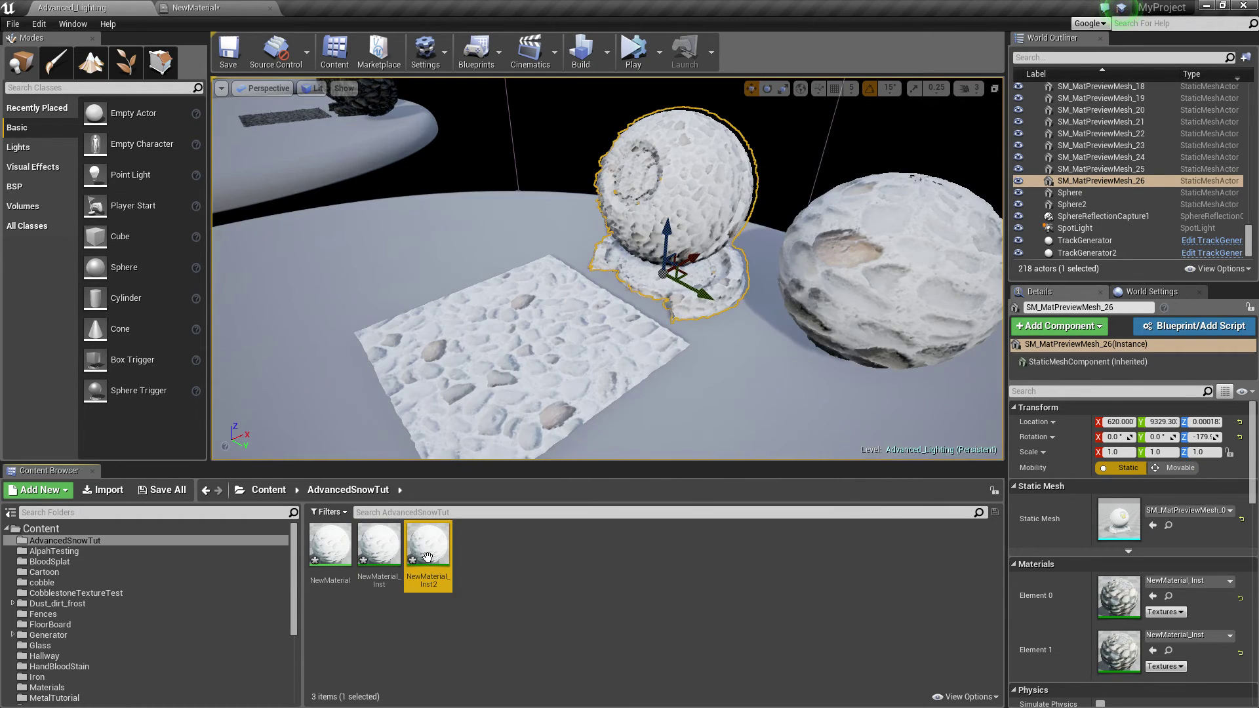
pyautogui.press('Delete')
pyautogui.click(489, 592)
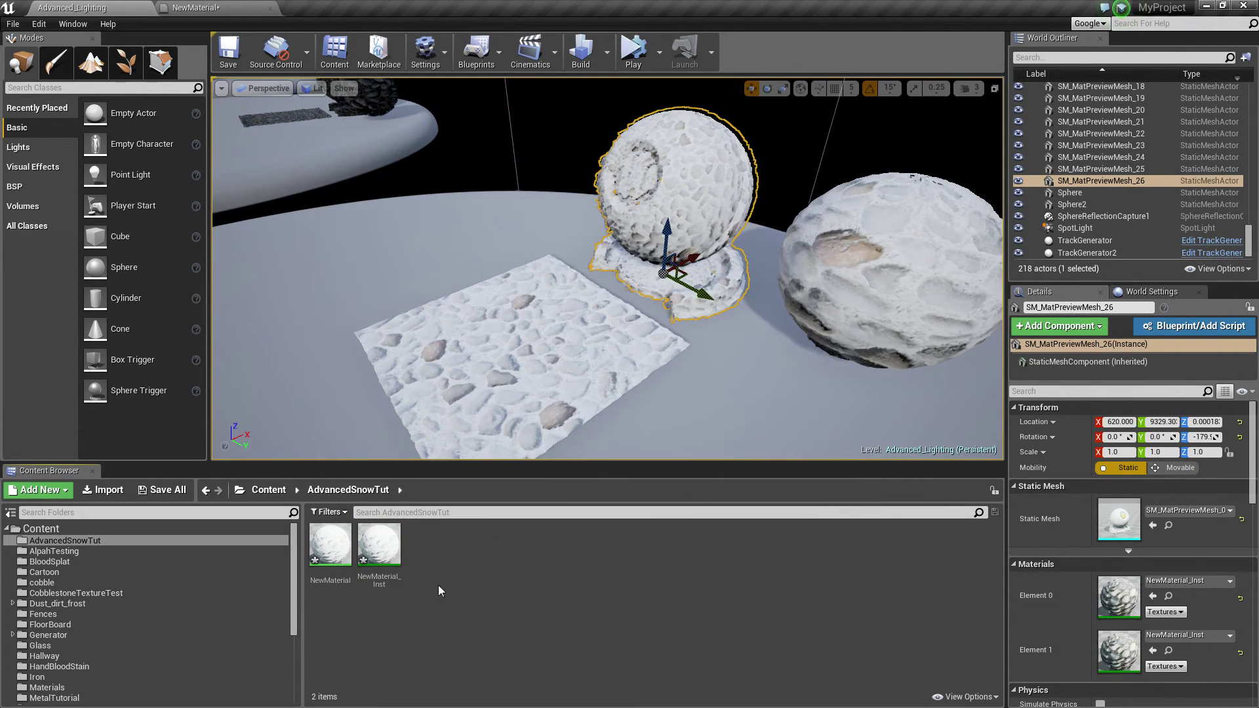
# Assign NewMaterial_Inst to the large plain sphere beside the preview mesh in the level.
pyautogui.click(381, 547)
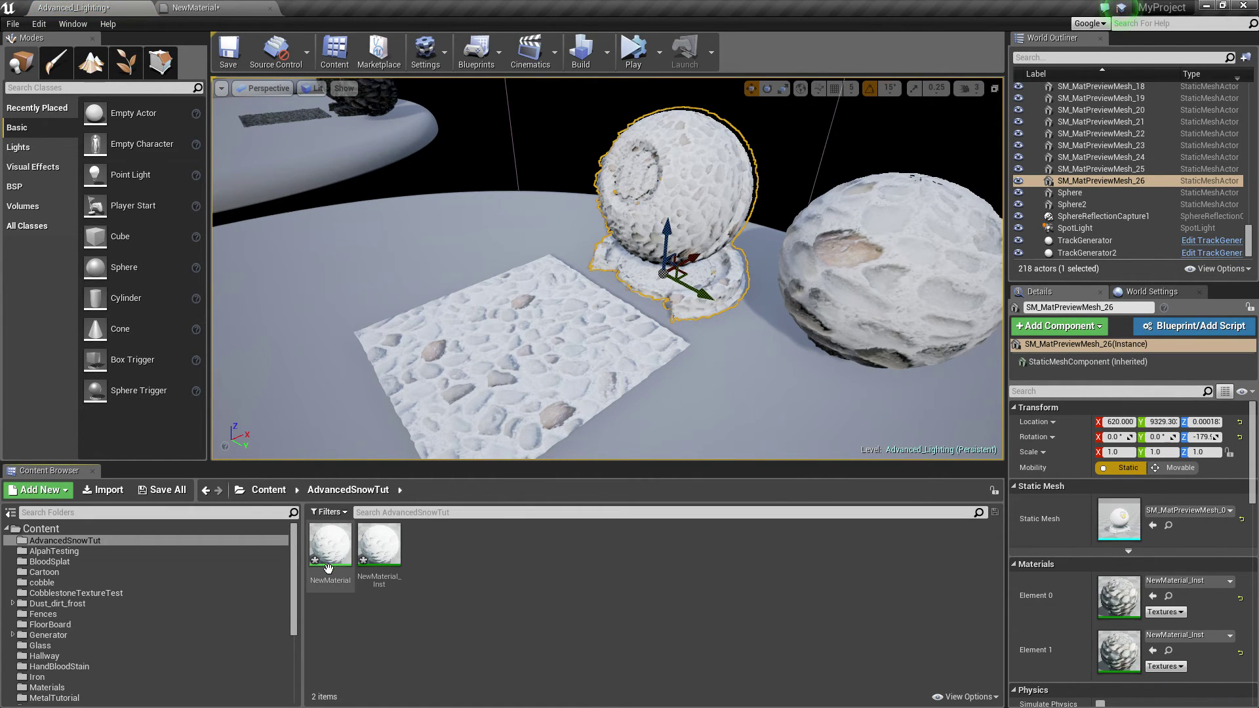
pyautogui.moveTo(379, 544); pyautogui.dragTo(844, 317)
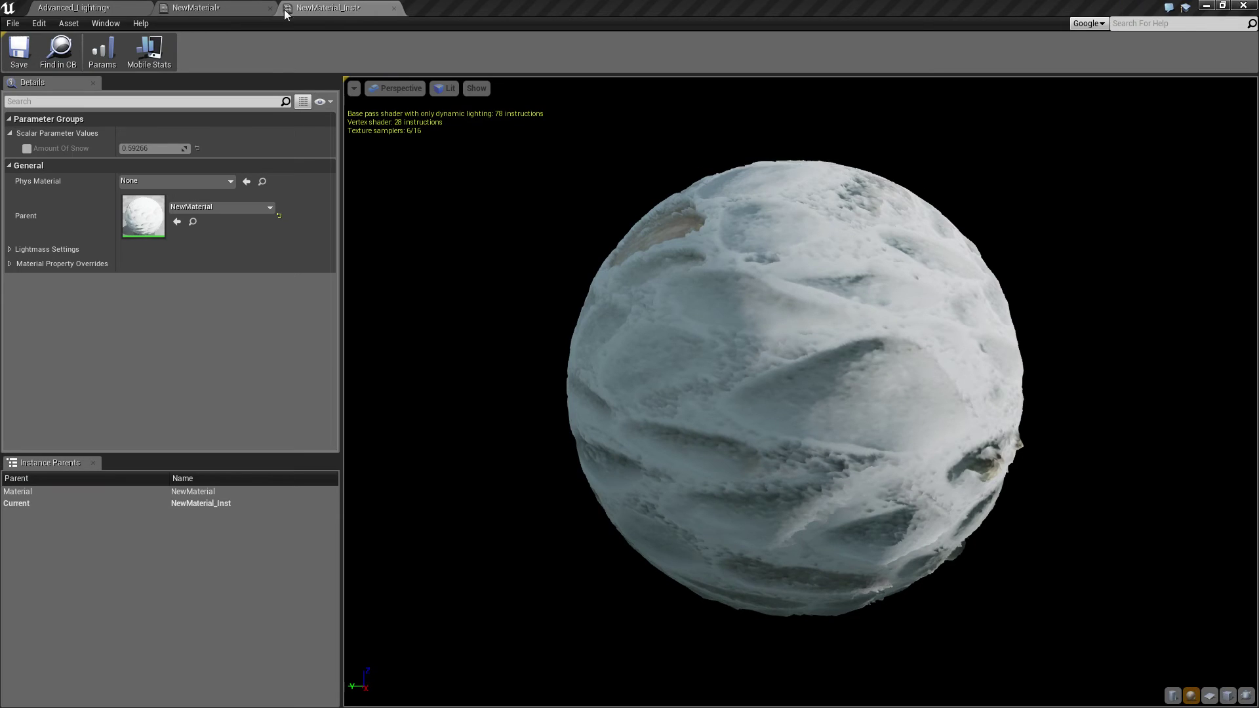
# Float the NewMaterial_Inst editor over the level, enable its Amount Of Snow override, and set it to about 0.51.
pyautogui.moveTo(364, 3); pyautogui.dragTo(985, 476)
pyautogui.moveTo(1180, 490); pyautogui.dragTo(853, 278)
pyautogui.click(656, 396)
pyautogui.moveTo(772, 425)
pyautogui.mouseDown()
pyautogui.moveTo(797, 424)
pyautogui.moveTo(761, 423)
pyautogui.mouseUp()
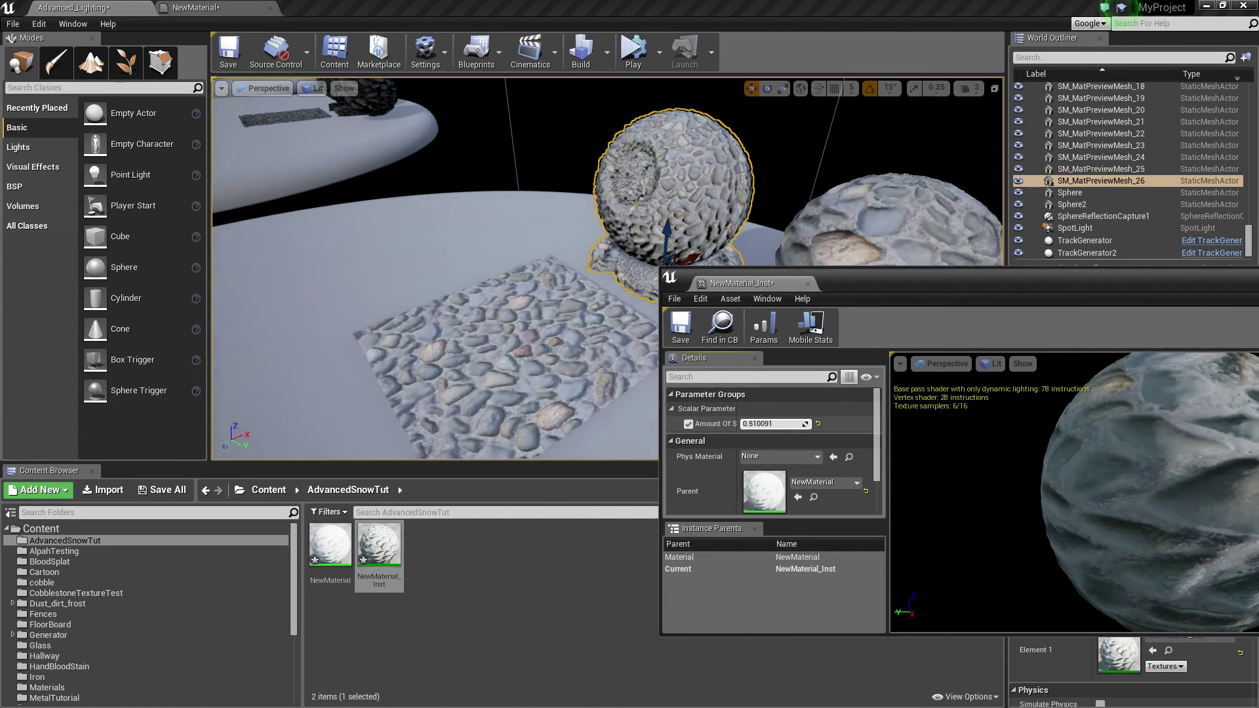
# Open the parent NewMaterial graph from the instance and move the NewMaterial_Inst window away from the nodes.
pyautogui.doubleClick(772, 487)
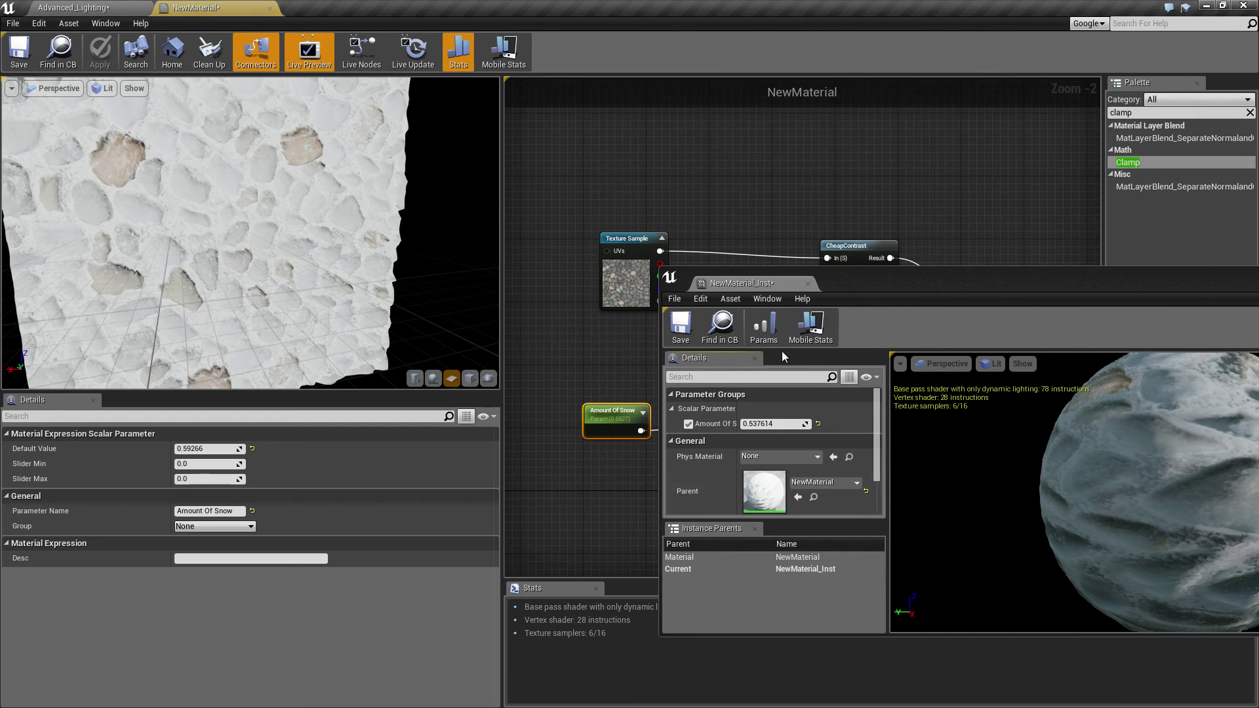
pyautogui.moveTo(896, 289); pyautogui.dragTo(0, 177)
pyautogui.moveTo(1040, 557); pyautogui.dragTo(802, 341, button='right')
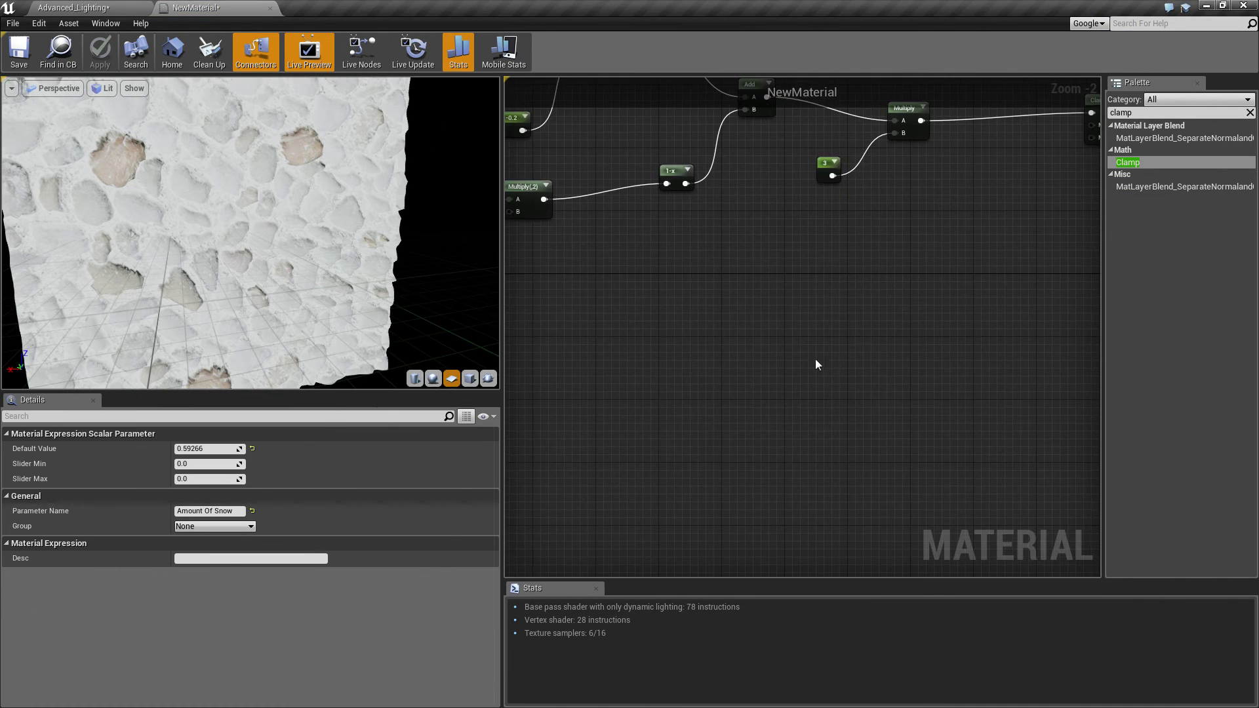
pyautogui.moveTo(1050, 357); pyautogui.dragTo(608, 377, button='right')
pyautogui.scroll(2, 793, 404)
pyautogui.moveTo(974, 549)
pyautogui.mouseDown(button='right')
pyautogui.moveTo(793, 404)
pyautogui.moveTo(885, 299)
pyautogui.mouseUp(button='right')
pyautogui.moveTo(754, 332); pyautogui.dragTo(680, 342)
pyautogui.moveTo(863, 316); pyautogui.dragTo(670, 325, button='right')
# Multiply the constant 4 by VertexNormalWS into input A of the World Displacement Lerp, then apply the changes and close NewMaterial.
pyautogui.moveTo(905, 289); pyautogui.dragTo(851, 276)
pyautogui.moveTo(750, 252); pyautogui.dragTo(805, 265)
pyautogui.press('m')
pyautogui.click(758, 269)
pyautogui.moveTo(527, 366); pyautogui.dragTo(780, 301)
pyautogui.moveTo(696, 300); pyautogui.dragTo(821, 306, button='right')
pyautogui.moveTo(607, 343)
pyautogui.mouseDown()
pyautogui.moveTo(618, 331)
pyautogui.moveTo(607, 322)
pyautogui.mouseUp()
pyautogui.moveTo(846, 316); pyautogui.dragTo(763, 305, button='right')
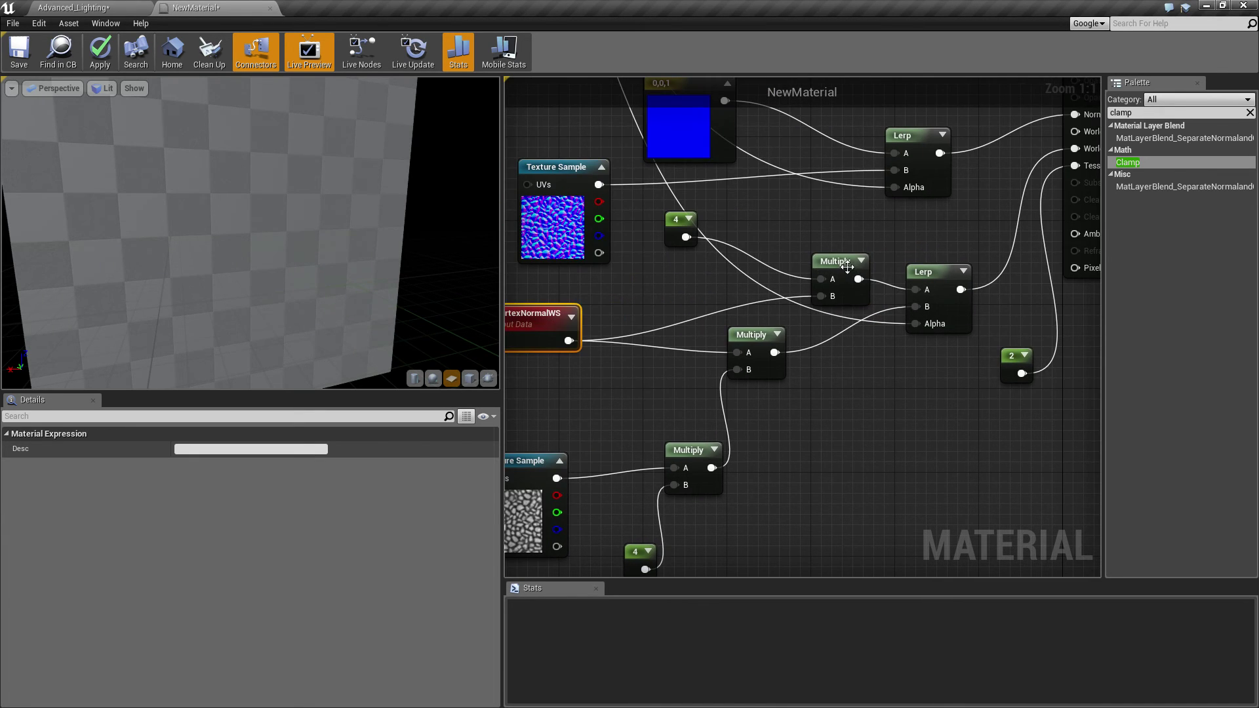
pyautogui.moveTo(836, 261); pyautogui.dragTo(816, 241)
pyautogui.click(100, 54)
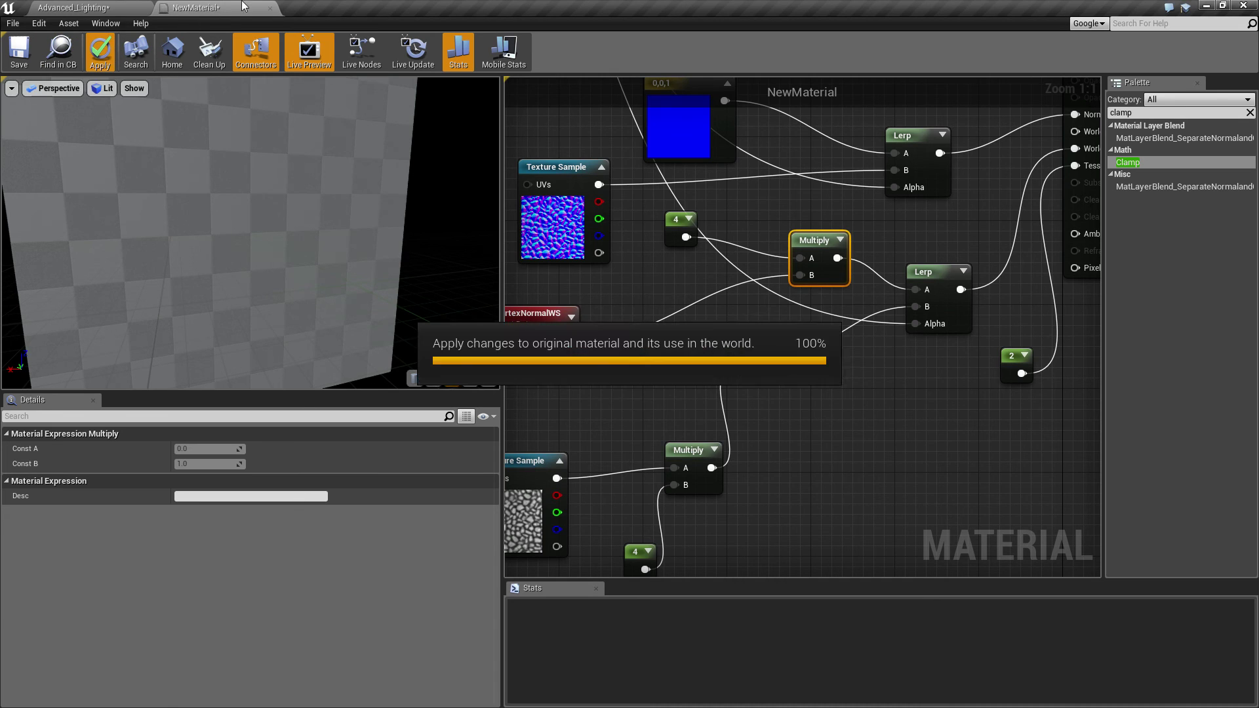
pyautogui.click(270, 7)
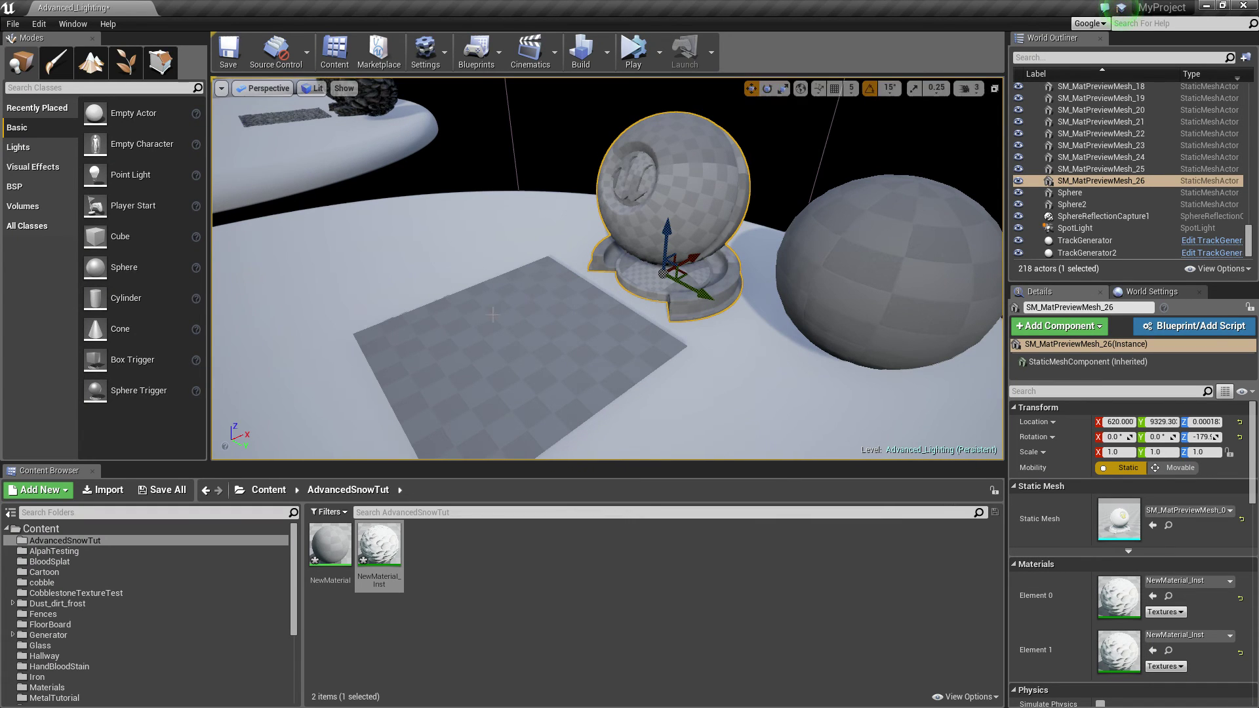
# Bring the NewMaterial_Inst editor back over the level at a narrower size and set its Amount Of Snow to about 0.42.
pyautogui.moveTo(0, 180); pyautogui.dragTo(809, 240)
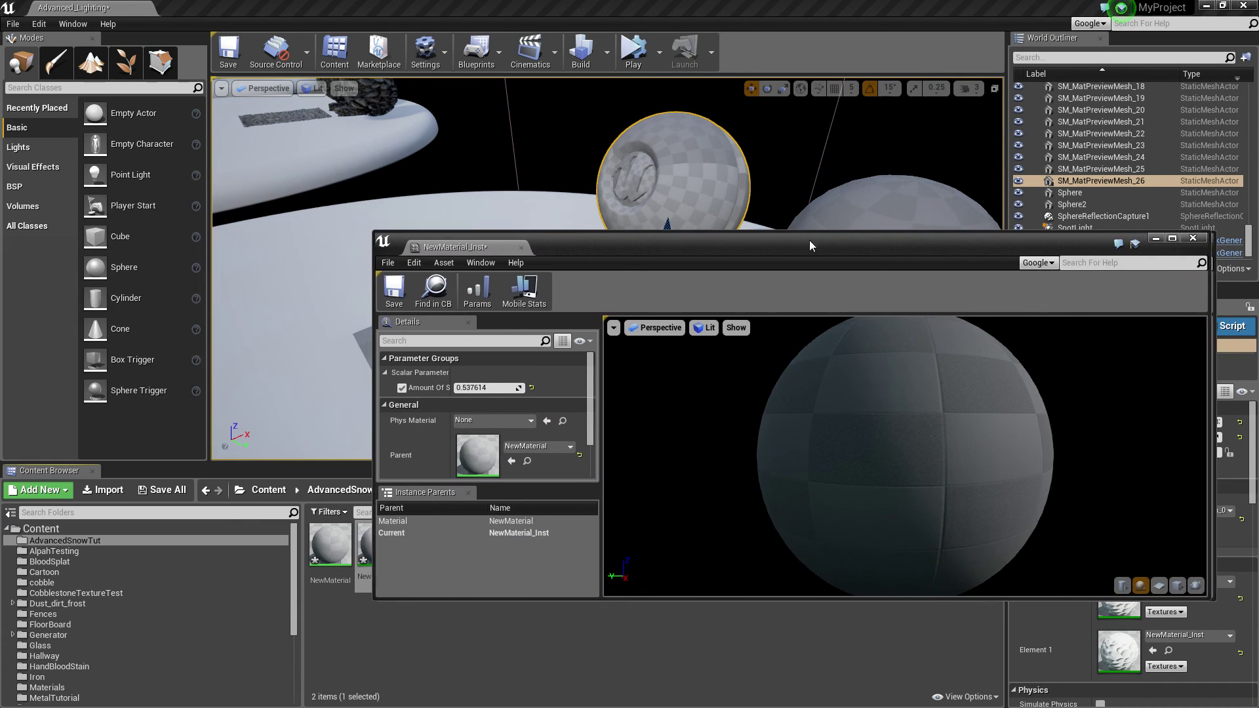
pyautogui.moveTo(1212, 600); pyautogui.dragTo(1023, 596)
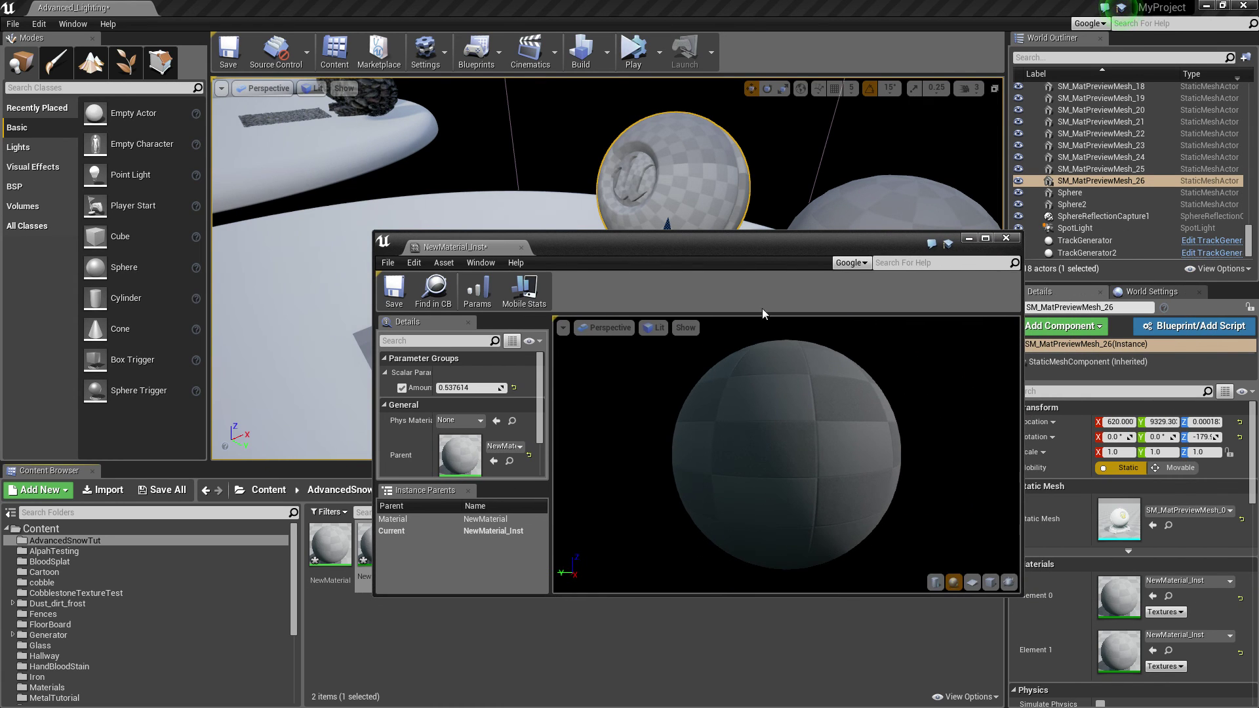
pyautogui.moveTo(765, 243); pyautogui.dragTo(1027, 289)
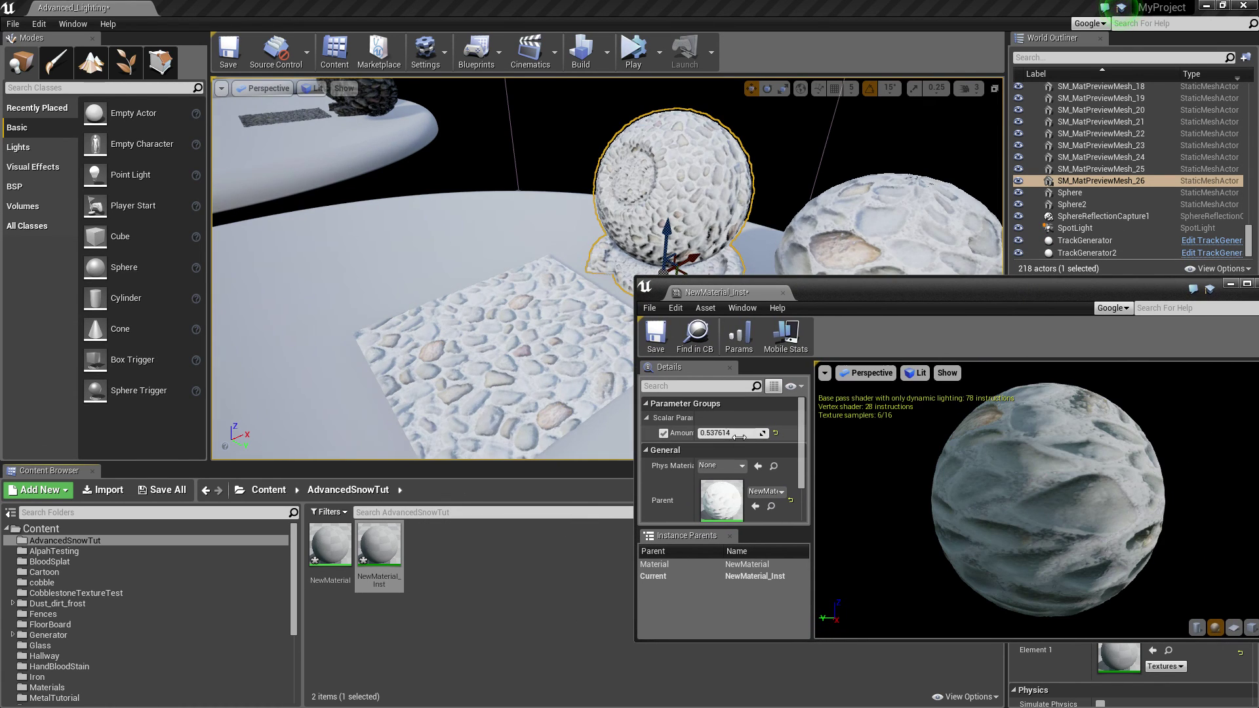
pyautogui.moveTo(729, 433)
pyautogui.mouseDown()
pyautogui.moveTo(762, 433)
pyautogui.moveTo(721, 433)
pyautogui.mouseUp()
pyautogui.moveTo(1021, 287); pyautogui.dragTo(795, 263)
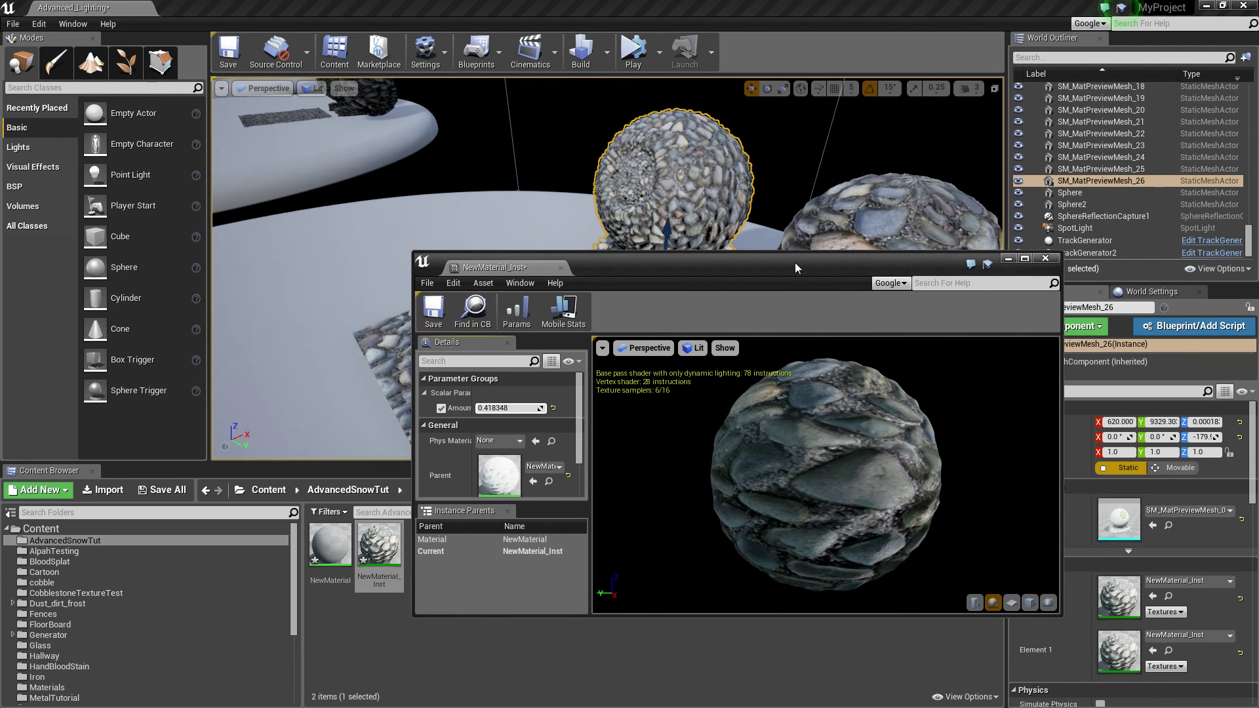